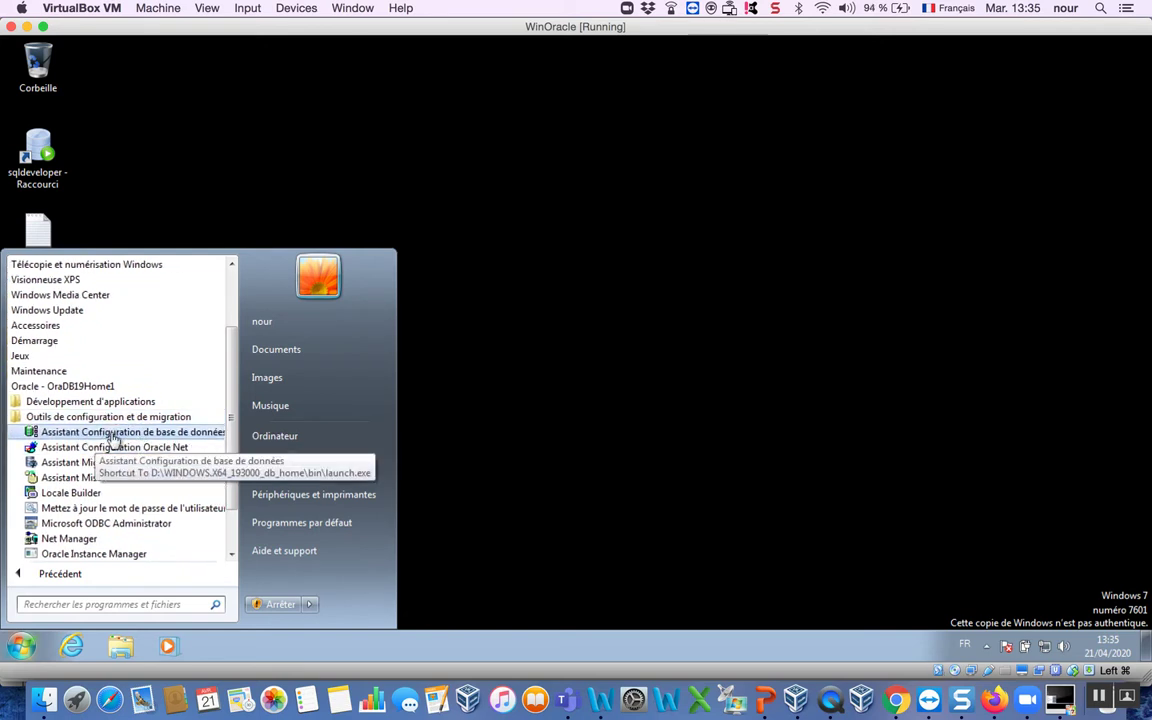
Launch 'Assistant Configuration de base de données' and approve its User Account Control prompt.
click(113, 440)
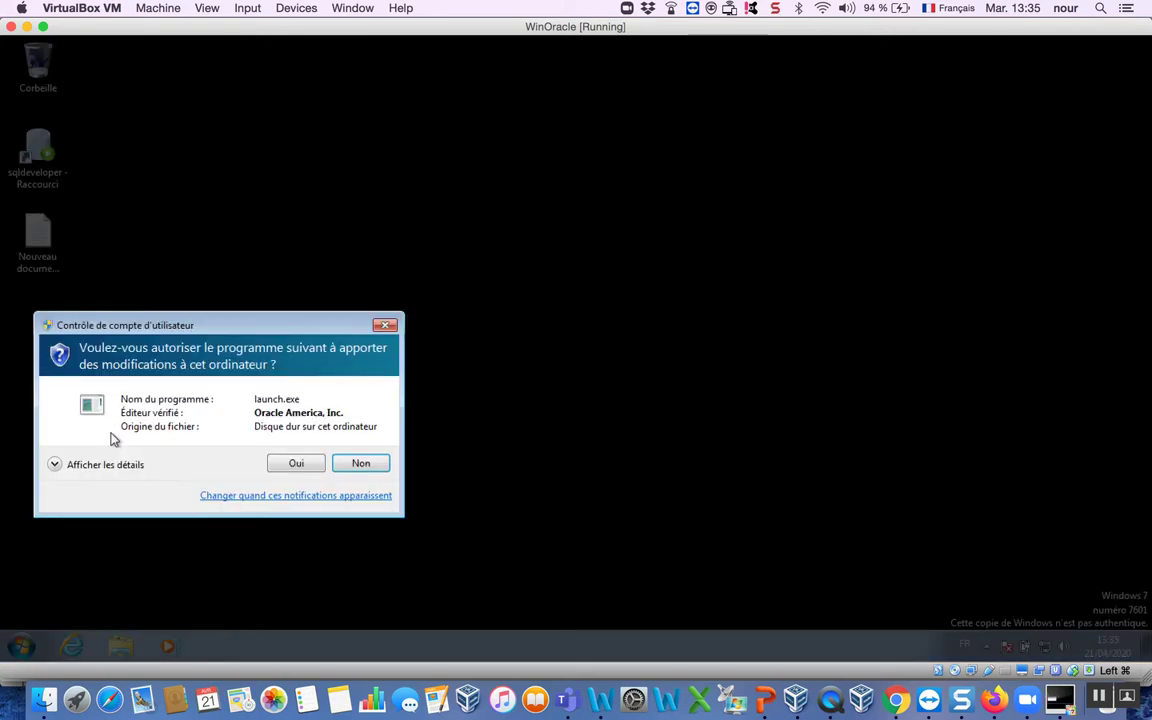
click(296, 462)
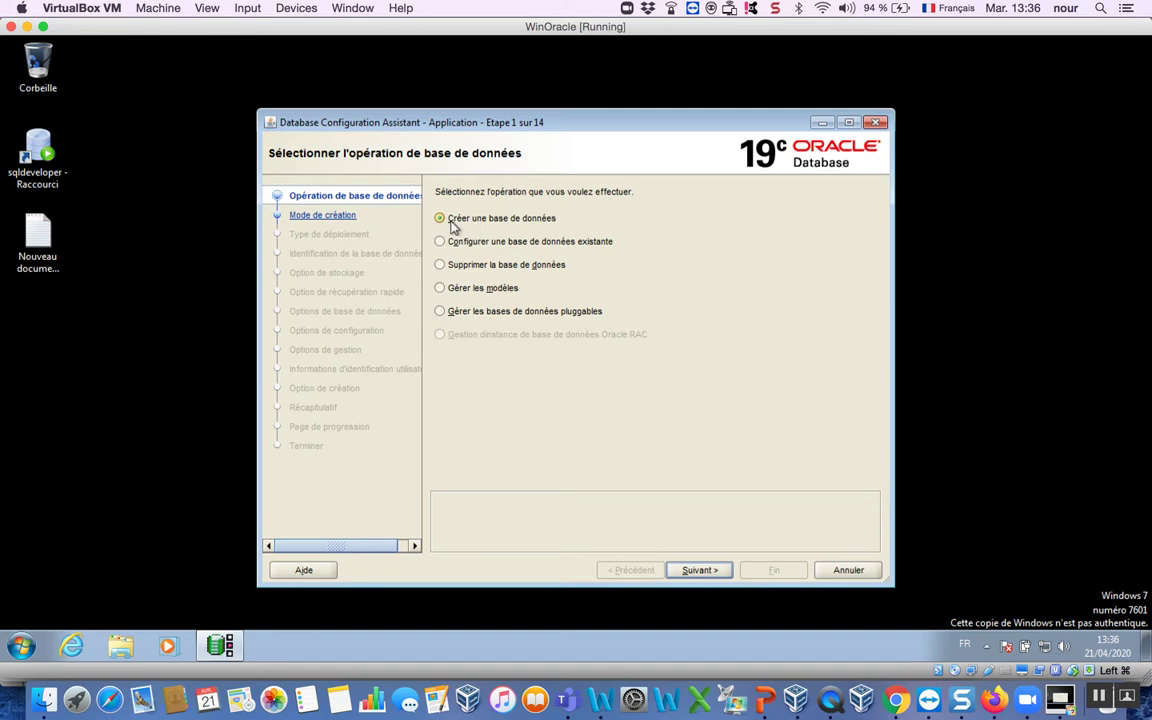
Preview the delete-database operation, then return and proceed with 'Créer une base de données'.
click(496, 265)
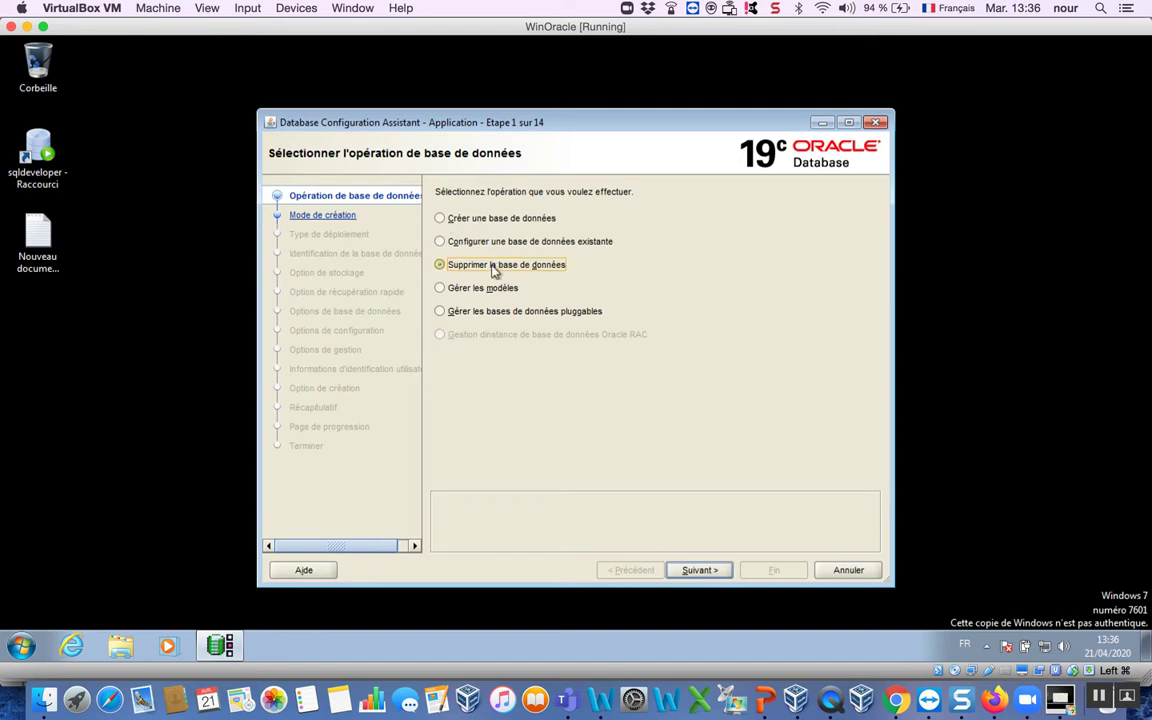
click(696, 570)
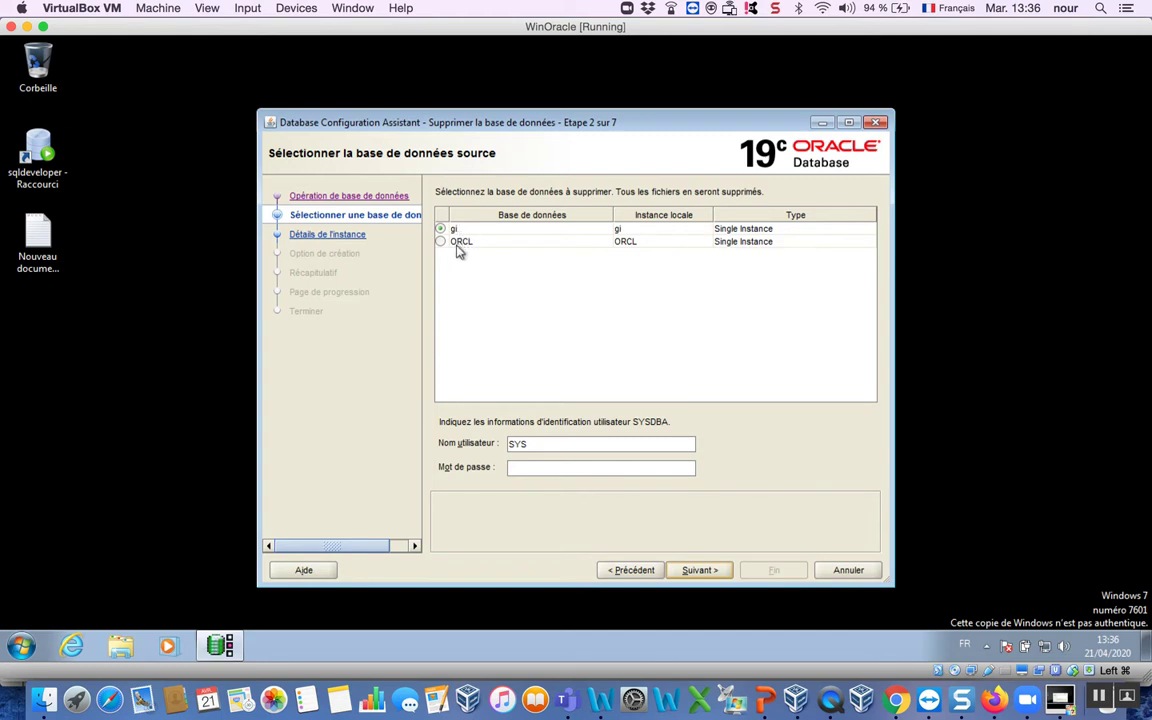
click(624, 570)
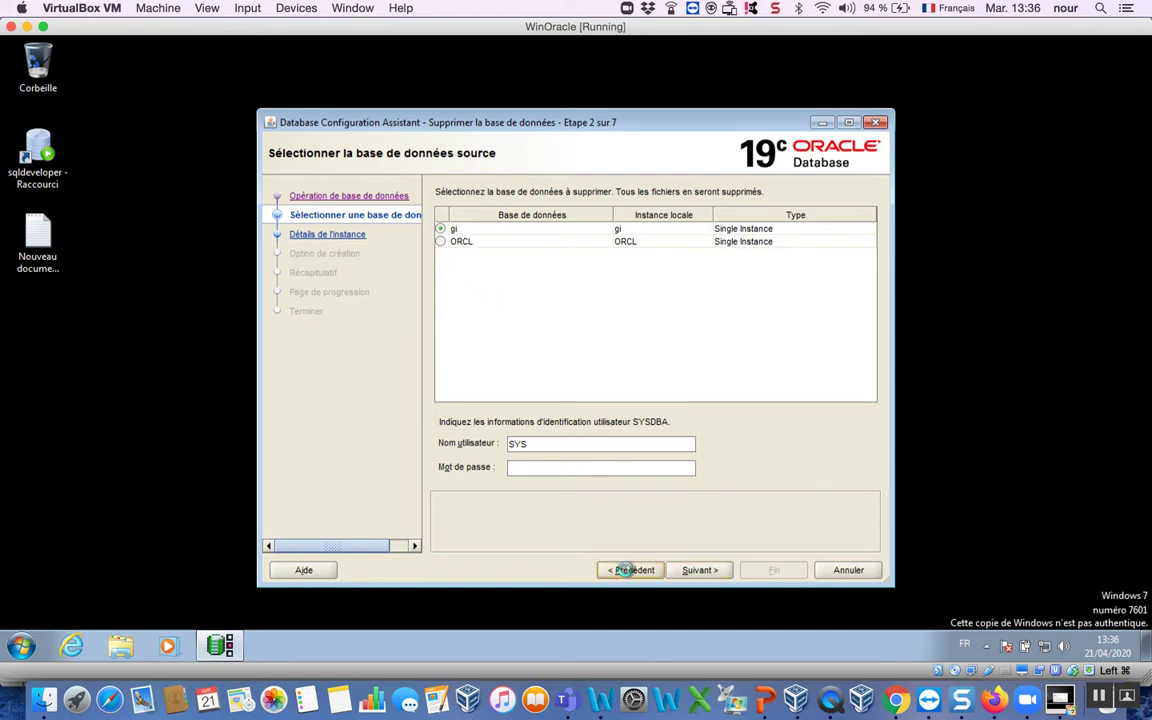
click(445, 220)
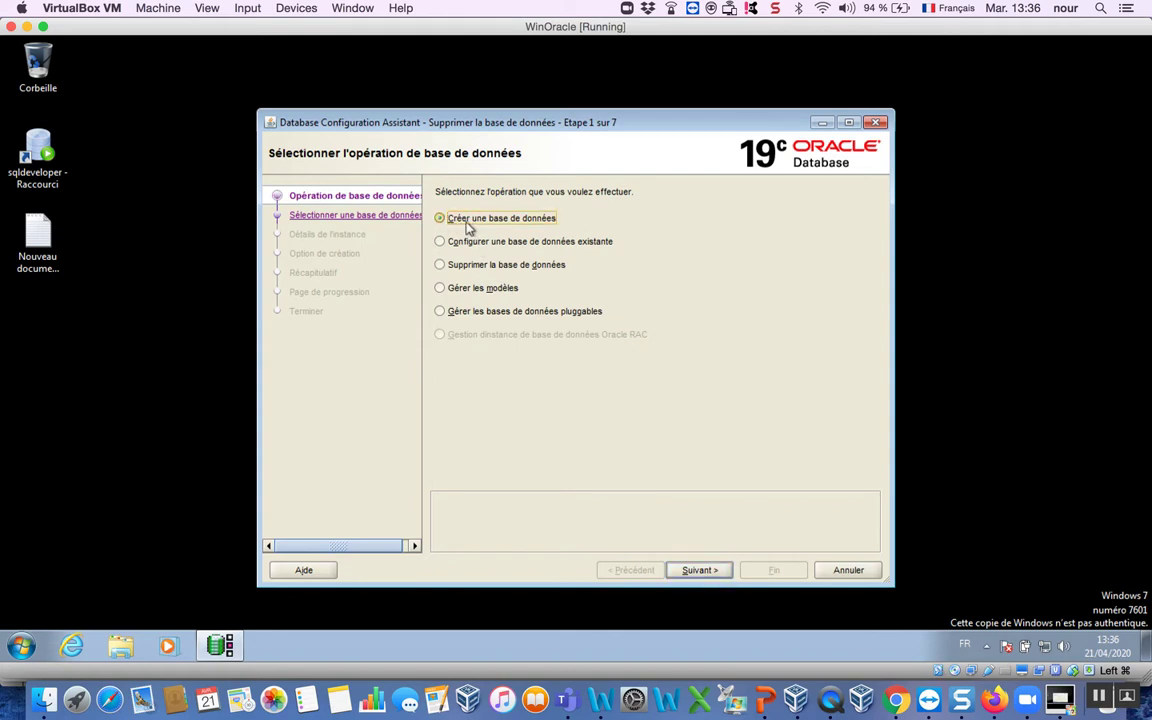
click(692, 565)
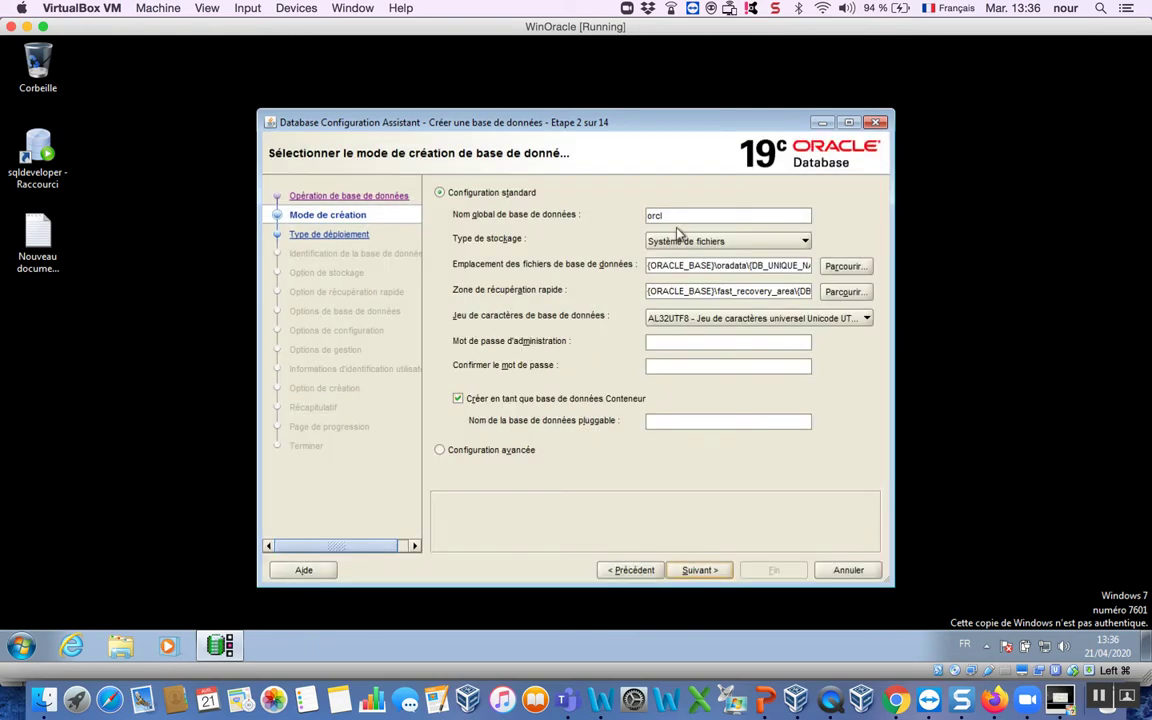
Enter TESTDBA as the global database name and type the matching admin password.
click(677, 215)
text(TESTD)
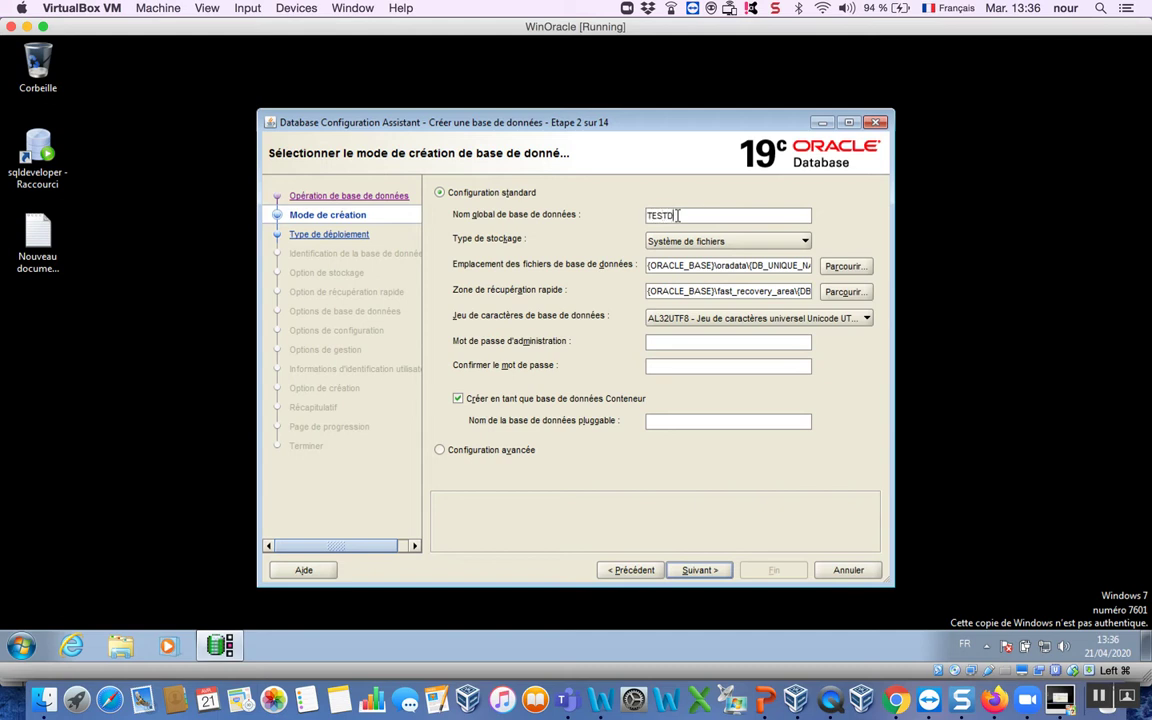
text(BA)
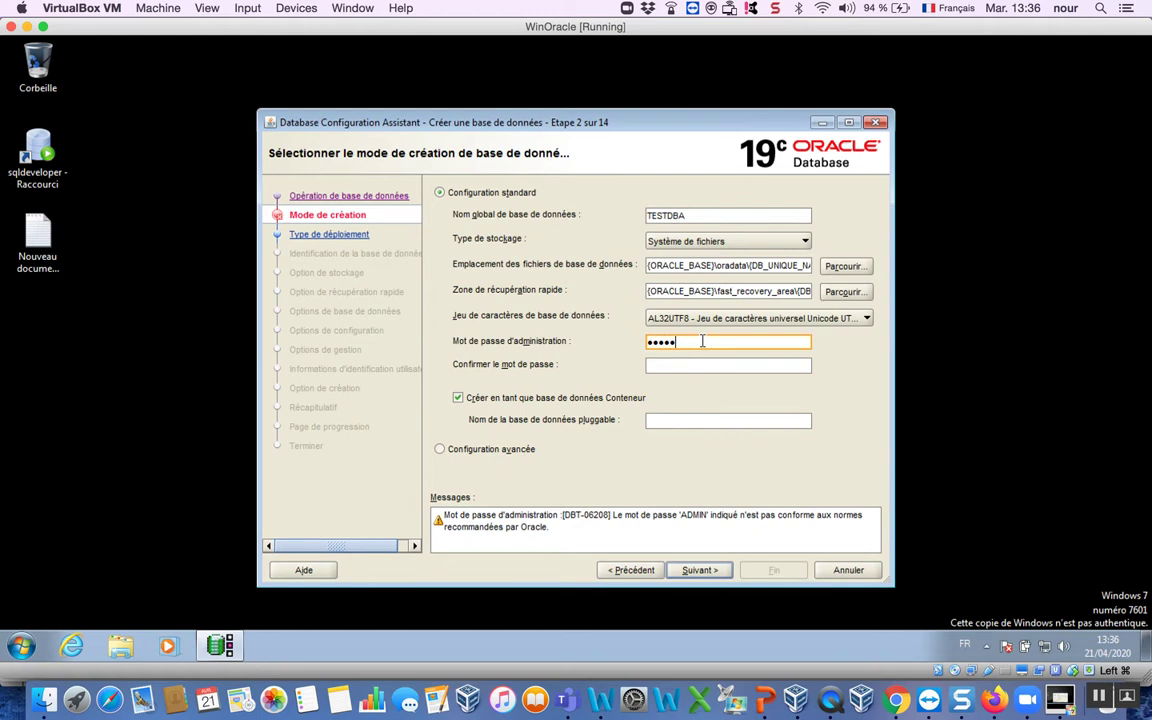
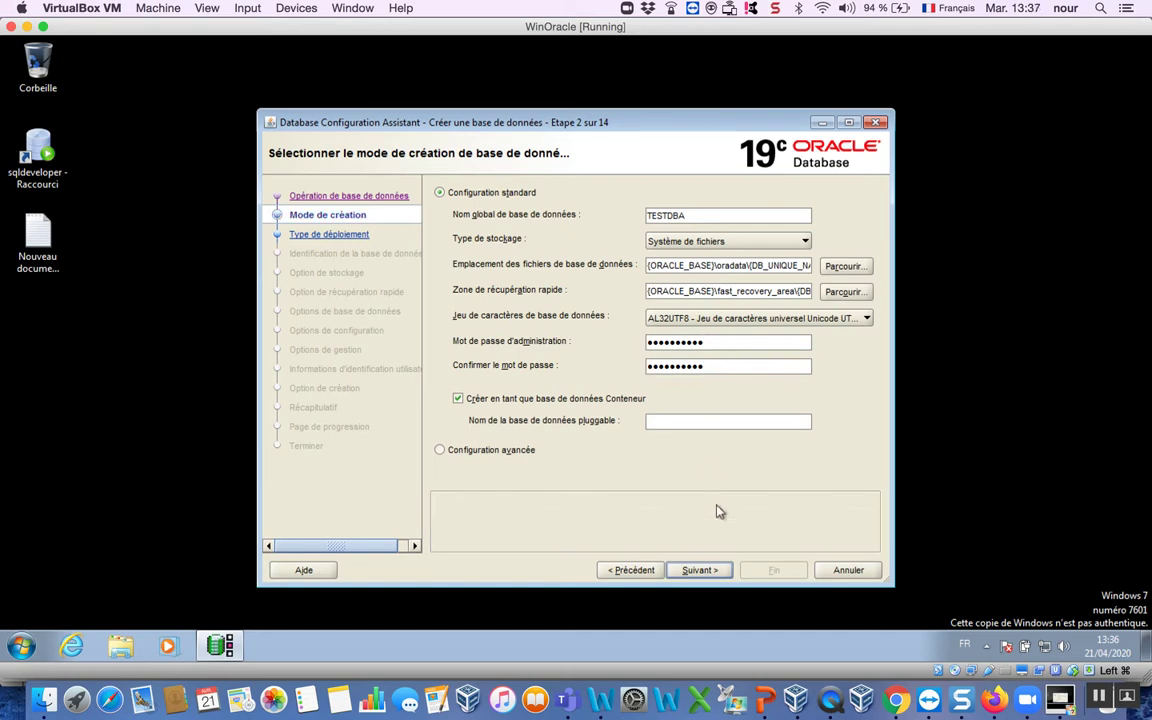
Clear the container database option after the pluggable-name error and choose 'Configuration avancée'.
click(701, 576)
click(701, 578)
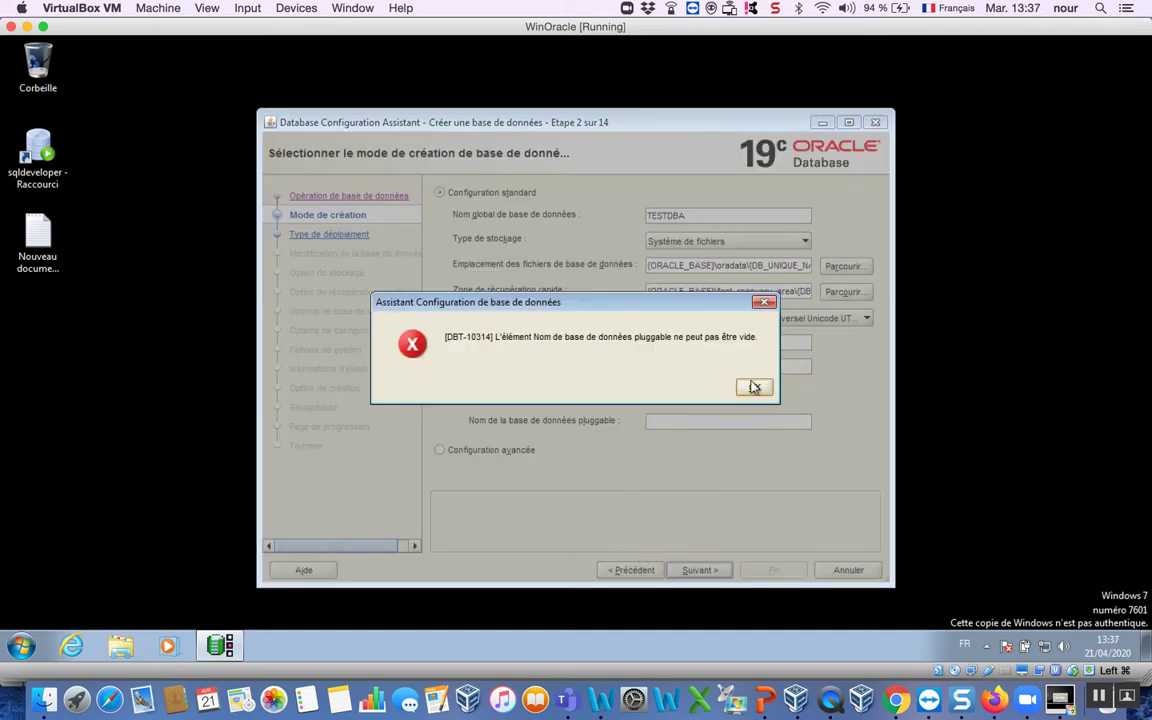
click(754, 387)
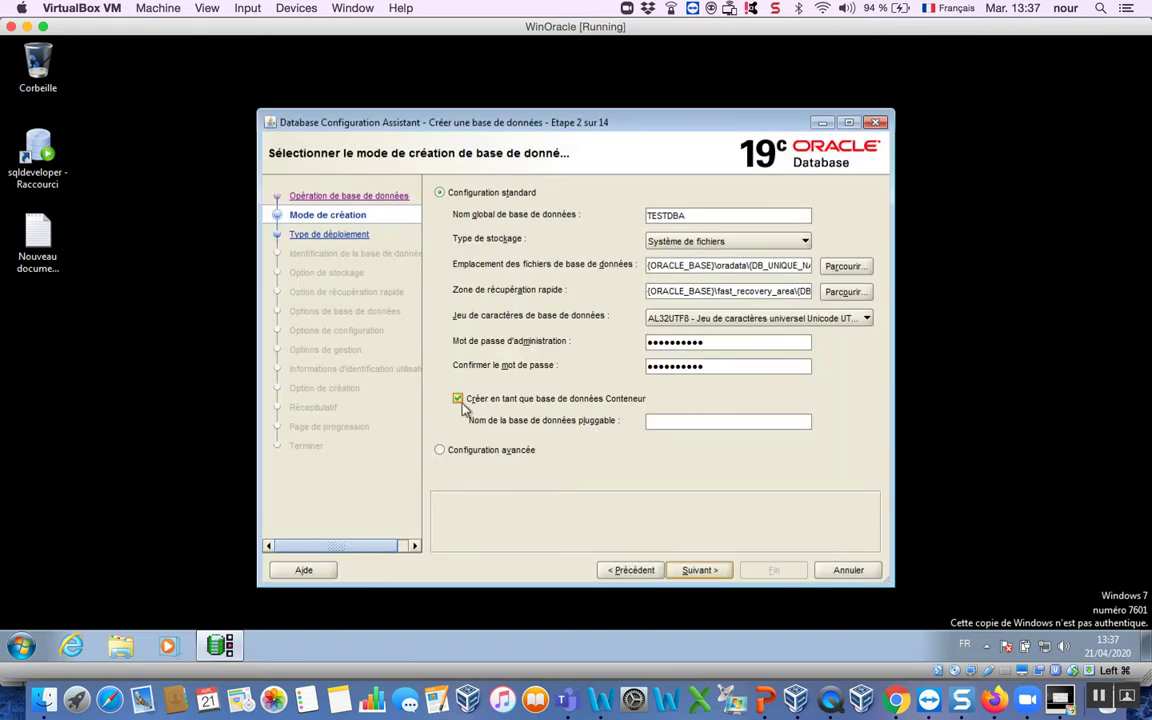
click(458, 399)
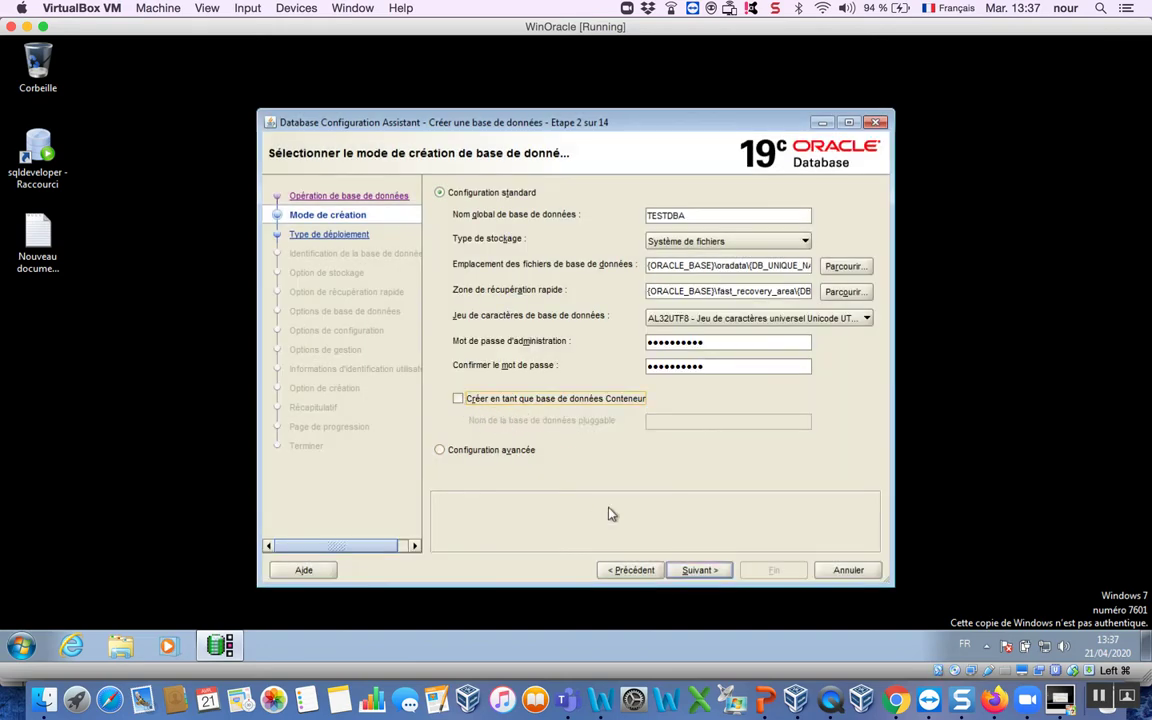
click(696, 572)
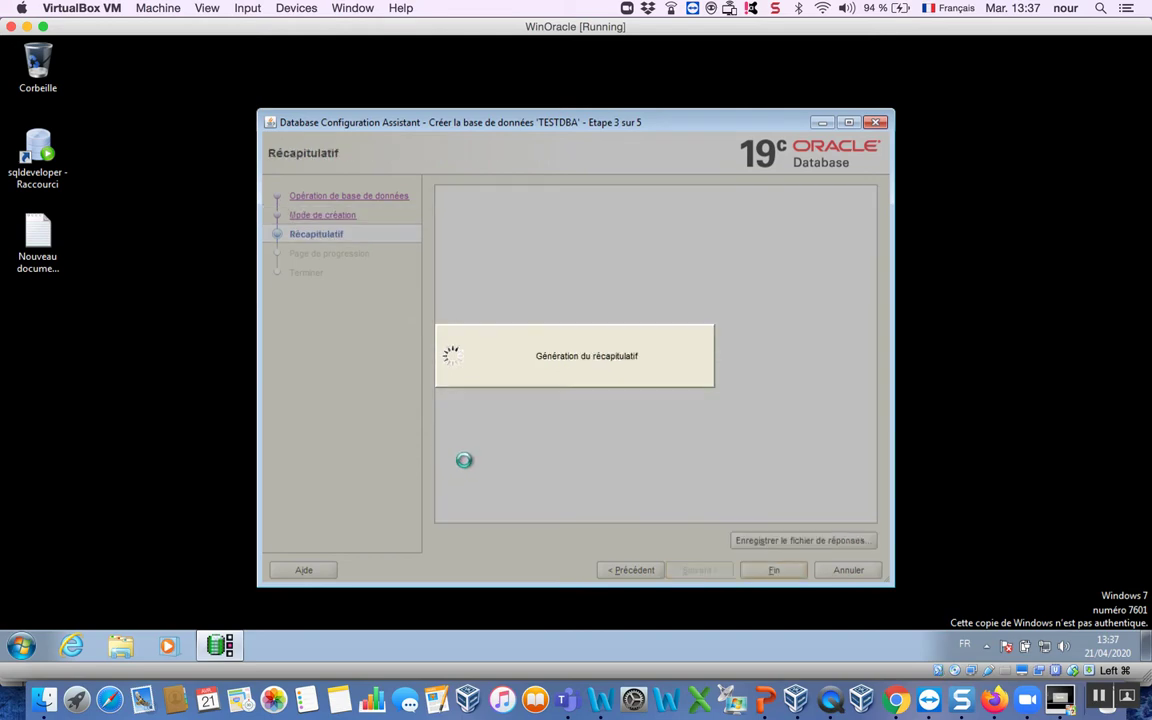
click(630, 570)
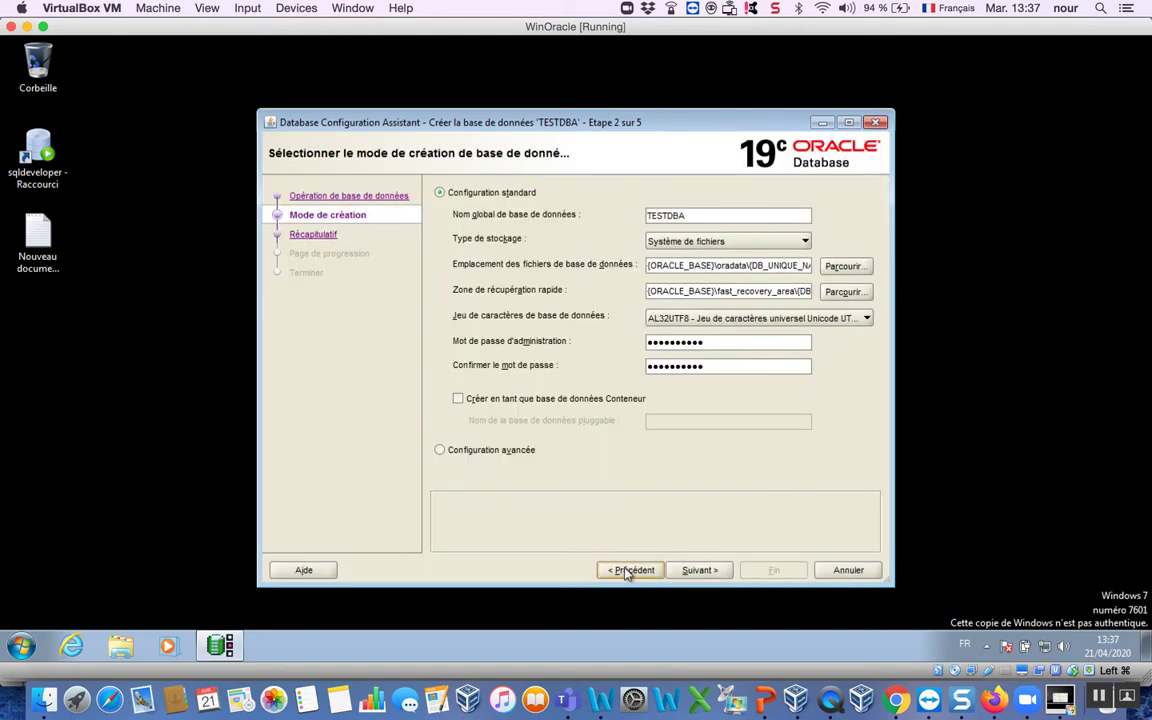
click(463, 452)
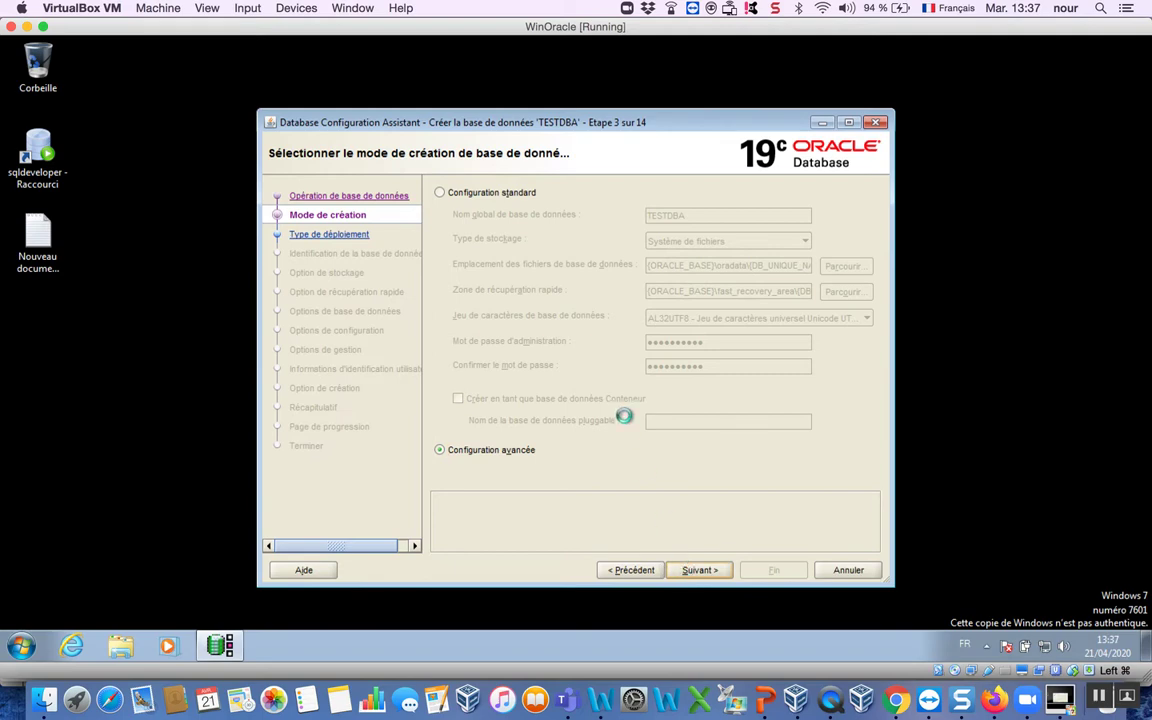
Keep 'Base de données mono-instance Oracle' as the deployment type and advance to database identification.
click(693, 570)
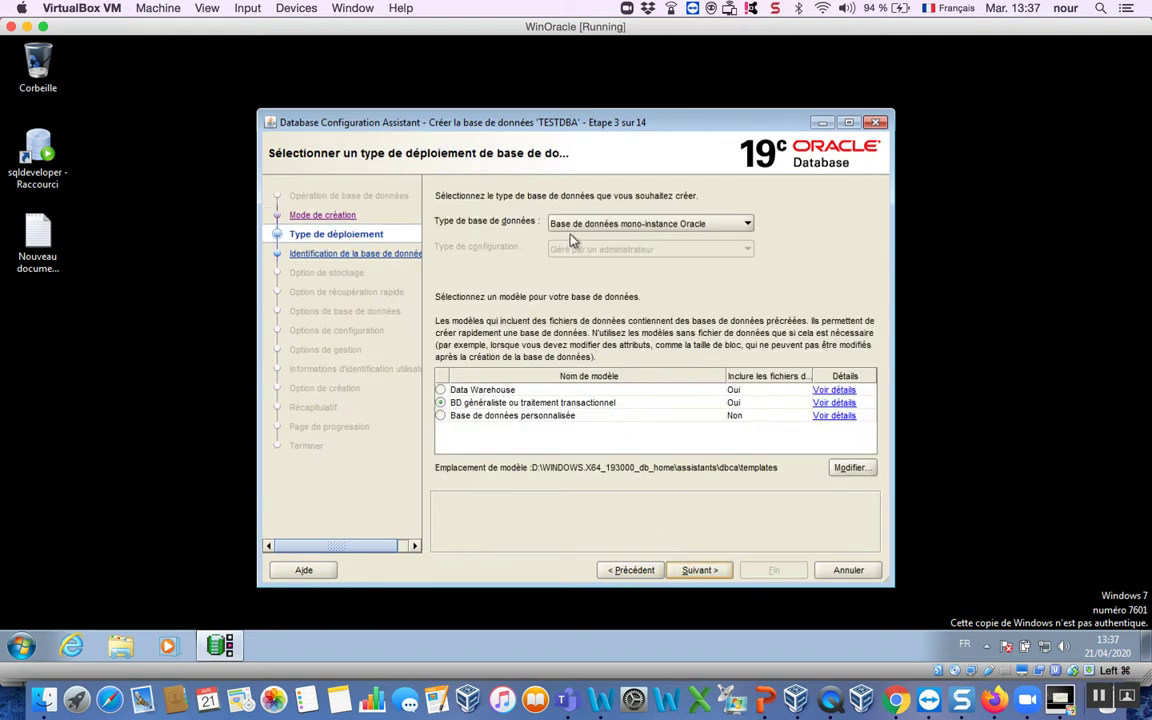
click(641, 226)
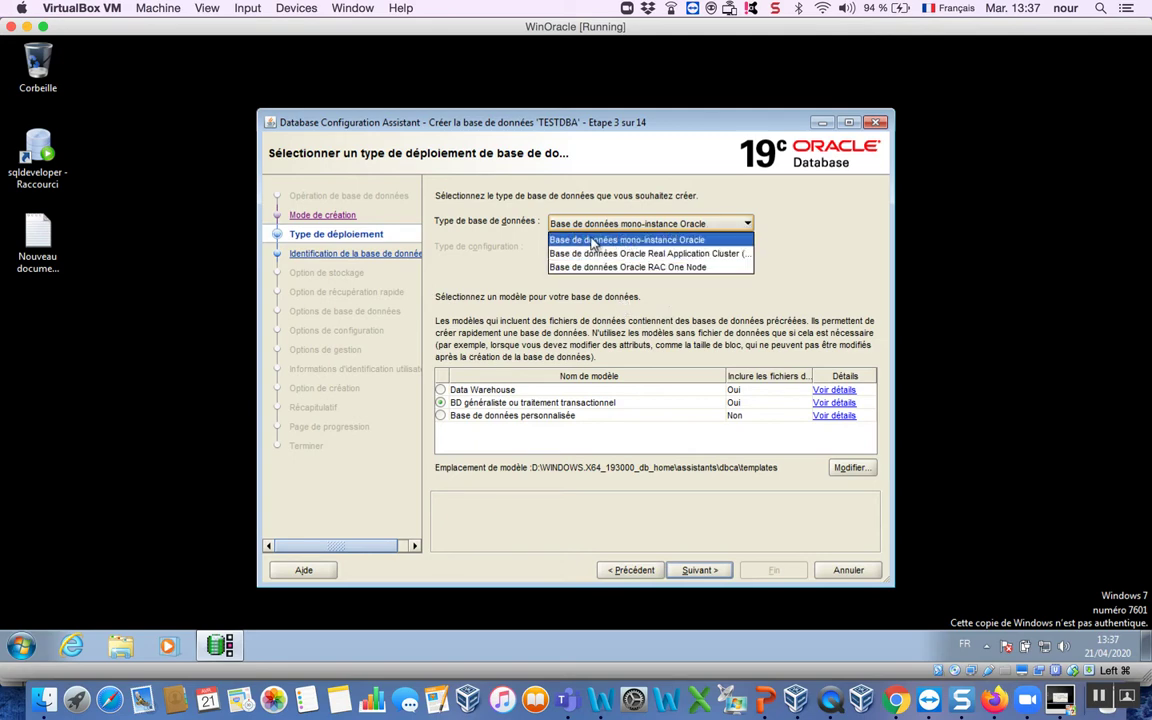
click(593, 241)
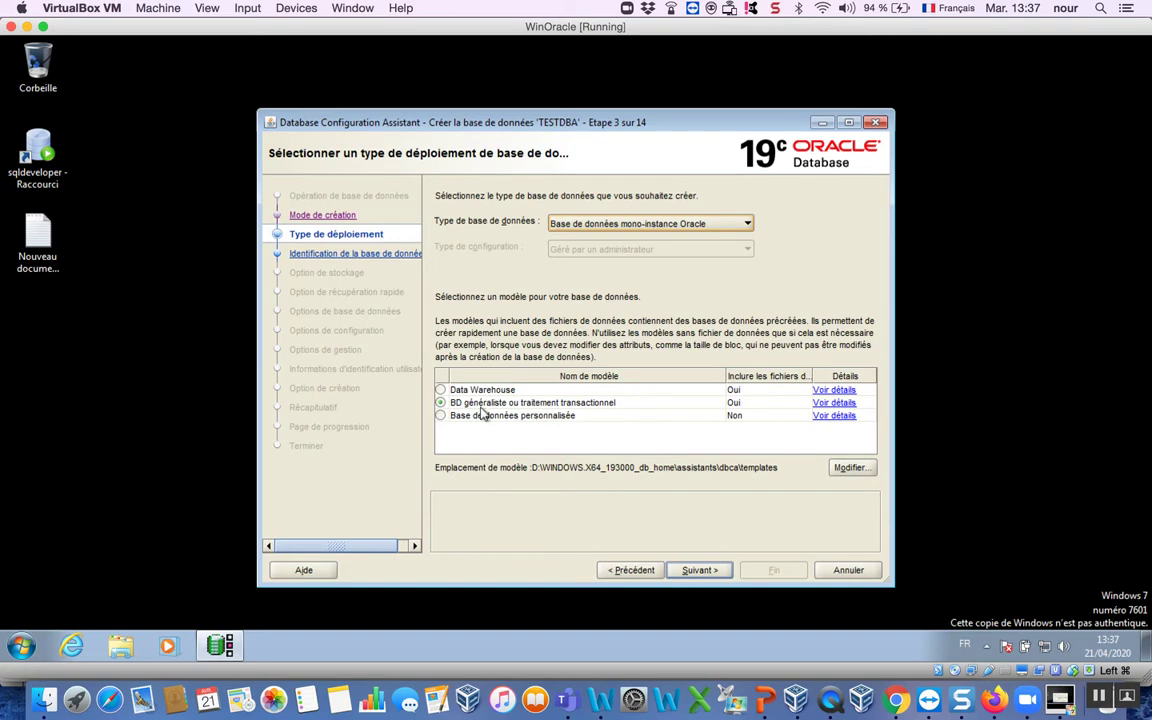
click(681, 563)
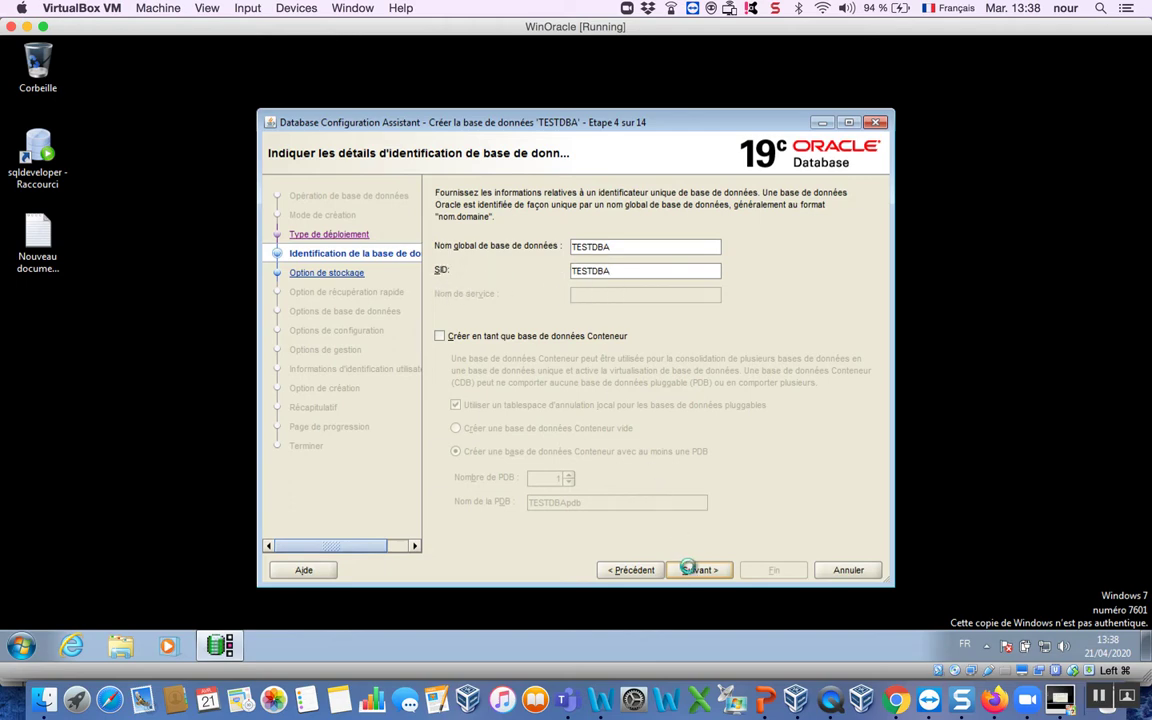
Dismiss the DBT-06604 recovery-space error and uncheck 'Indiquer la zone de récupération rapide'.
click(690, 569)
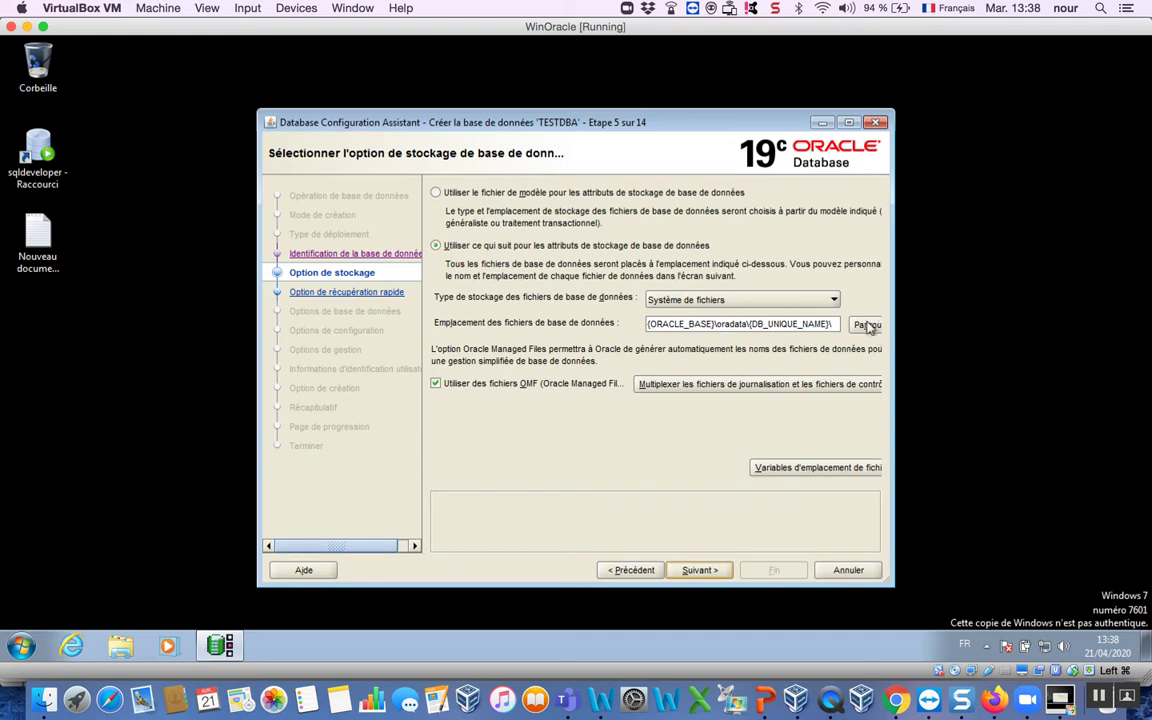
click(700, 570)
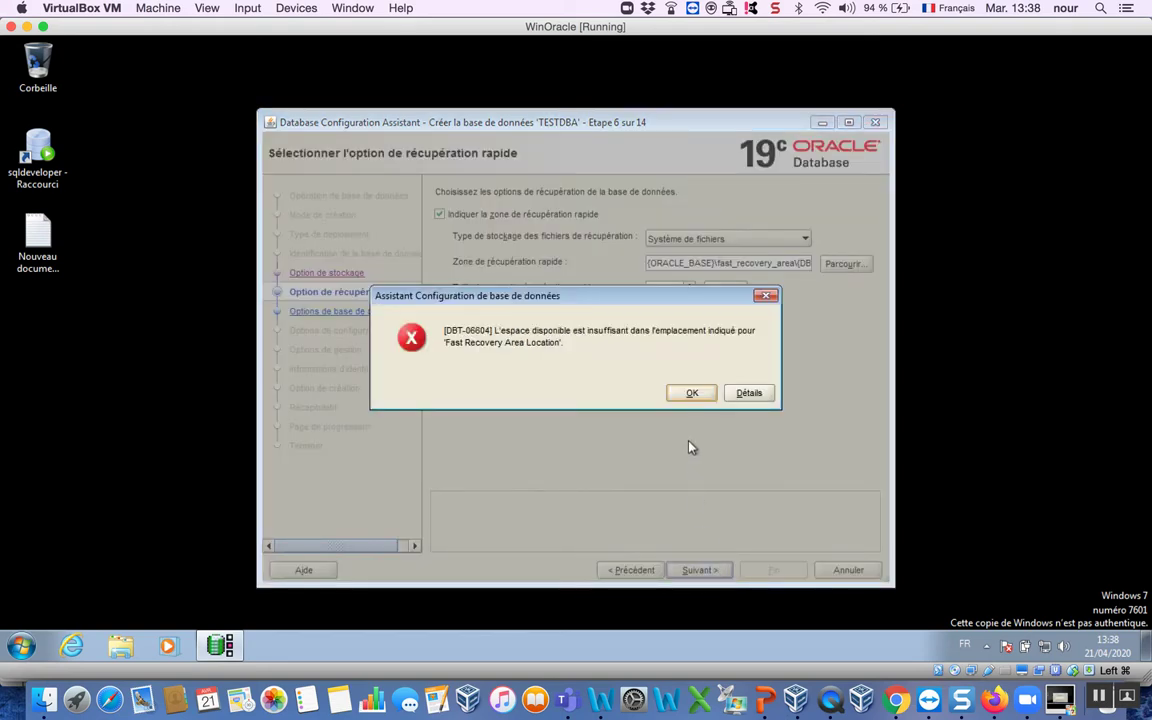
click(692, 392)
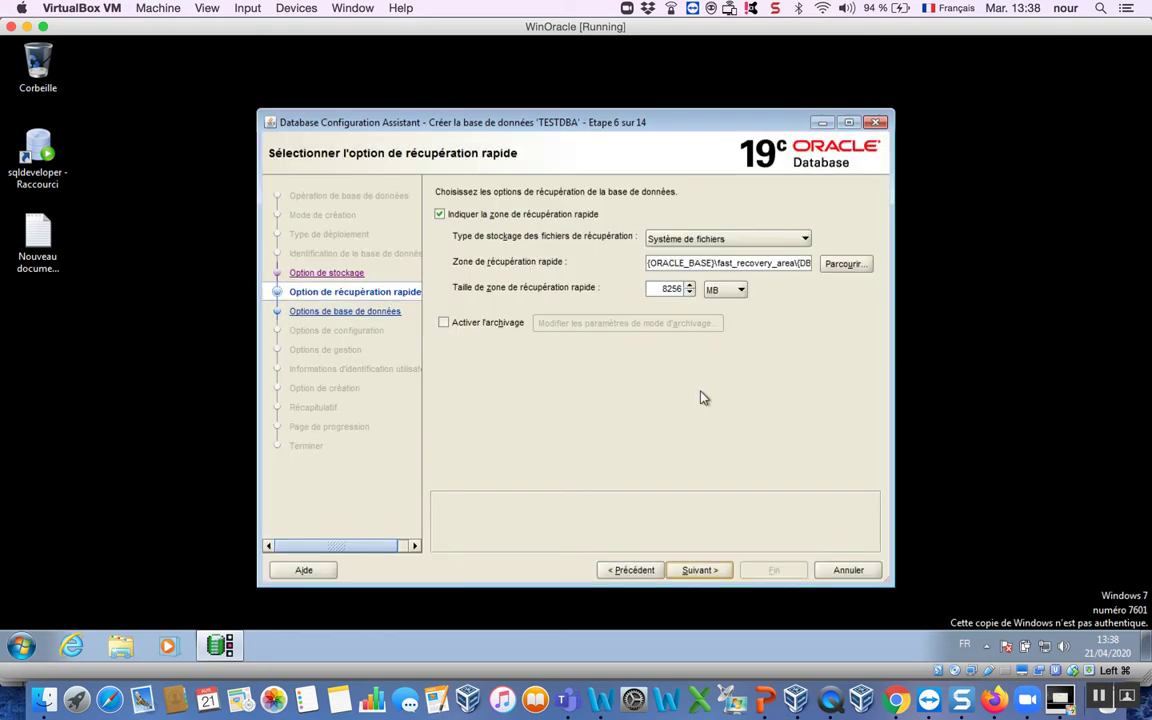
click(533, 217)
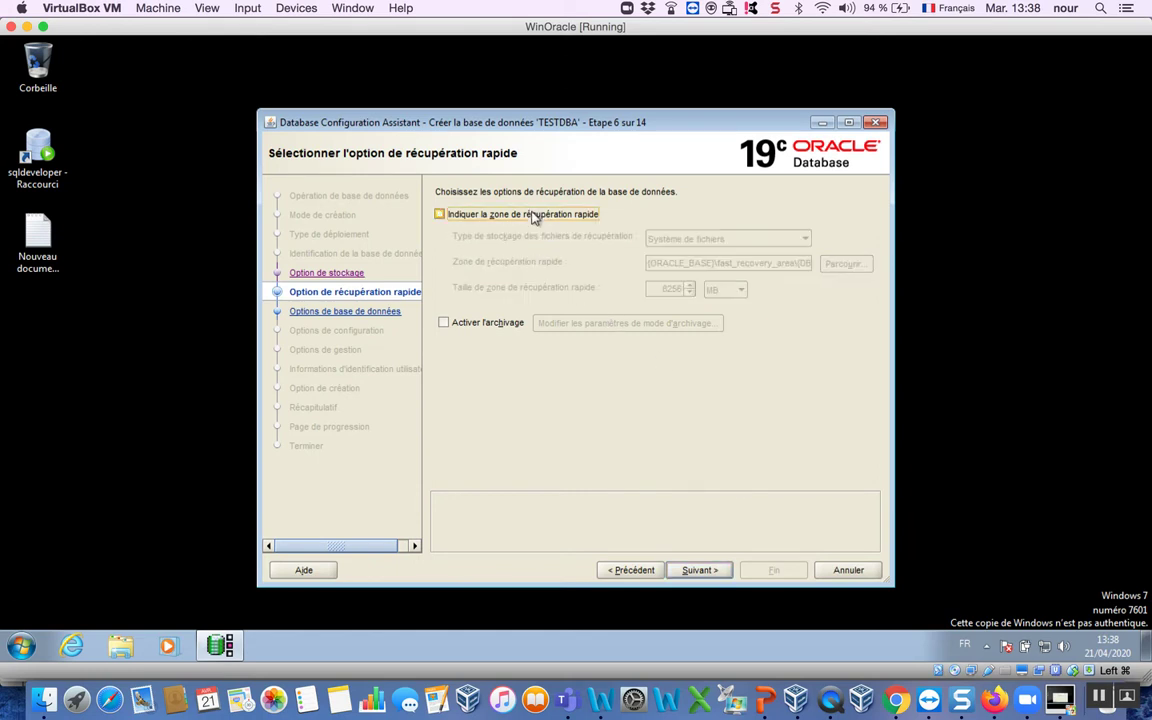
click(700, 570)
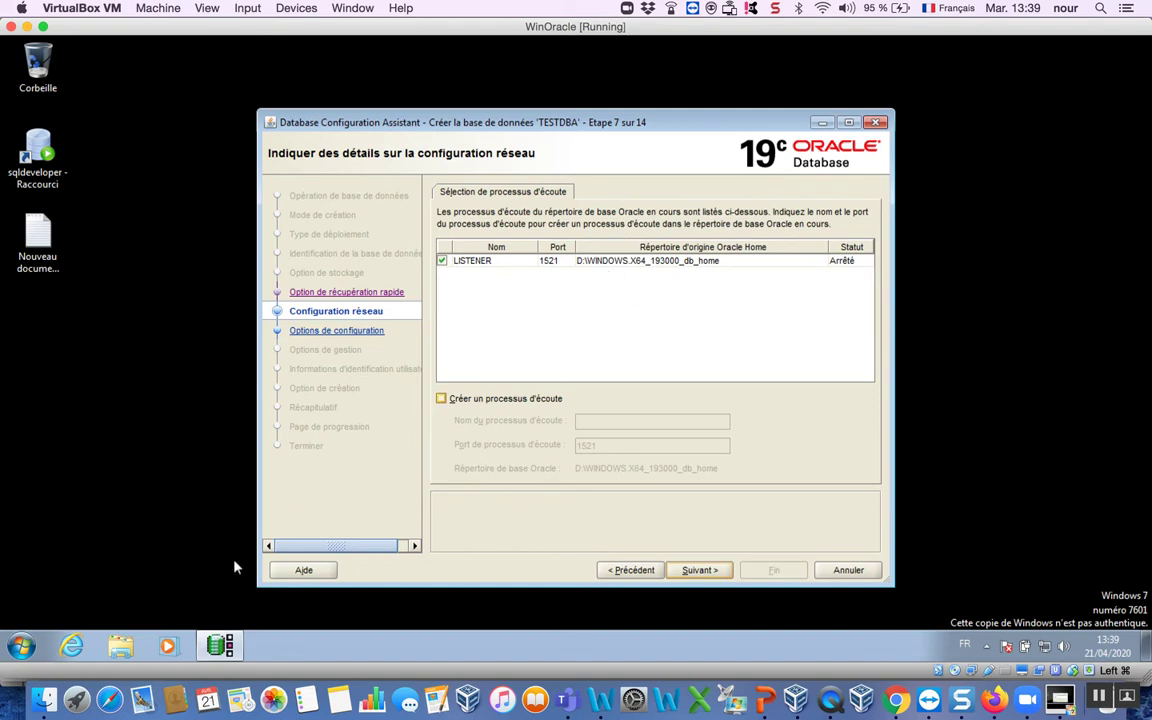
Browse Disque local - volume 1 into WINDOWS.X64_193000_db_home, then switch back to DBCA.
click(121, 645)
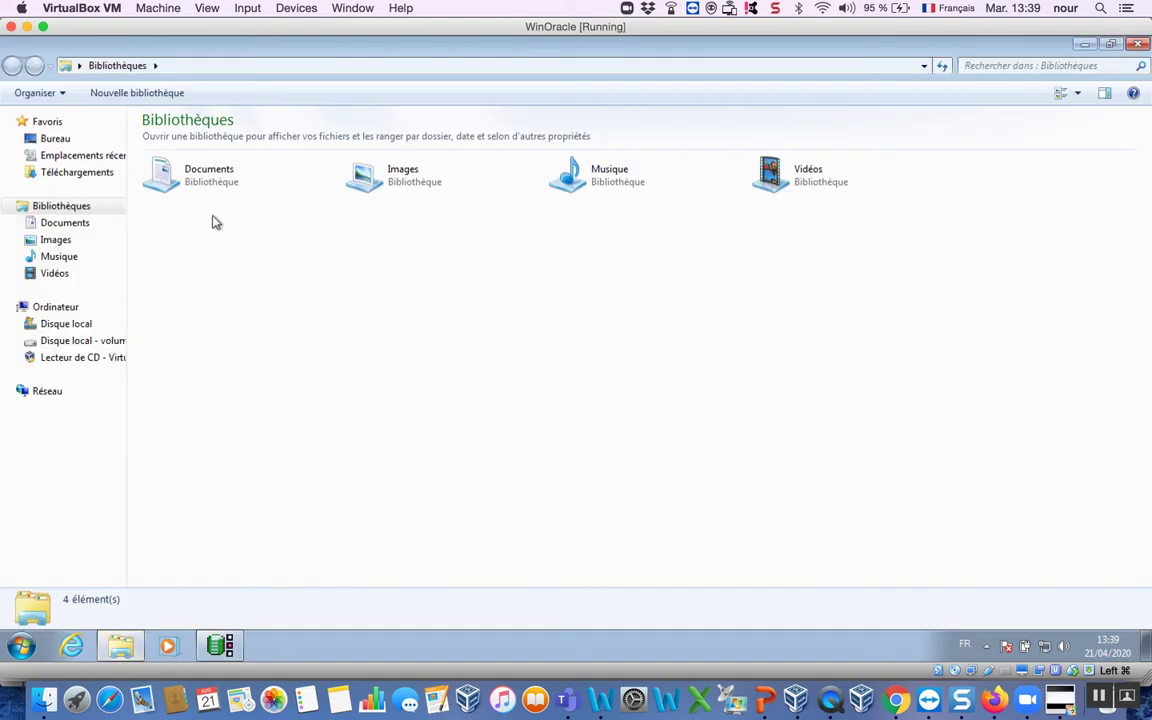
click(90, 341)
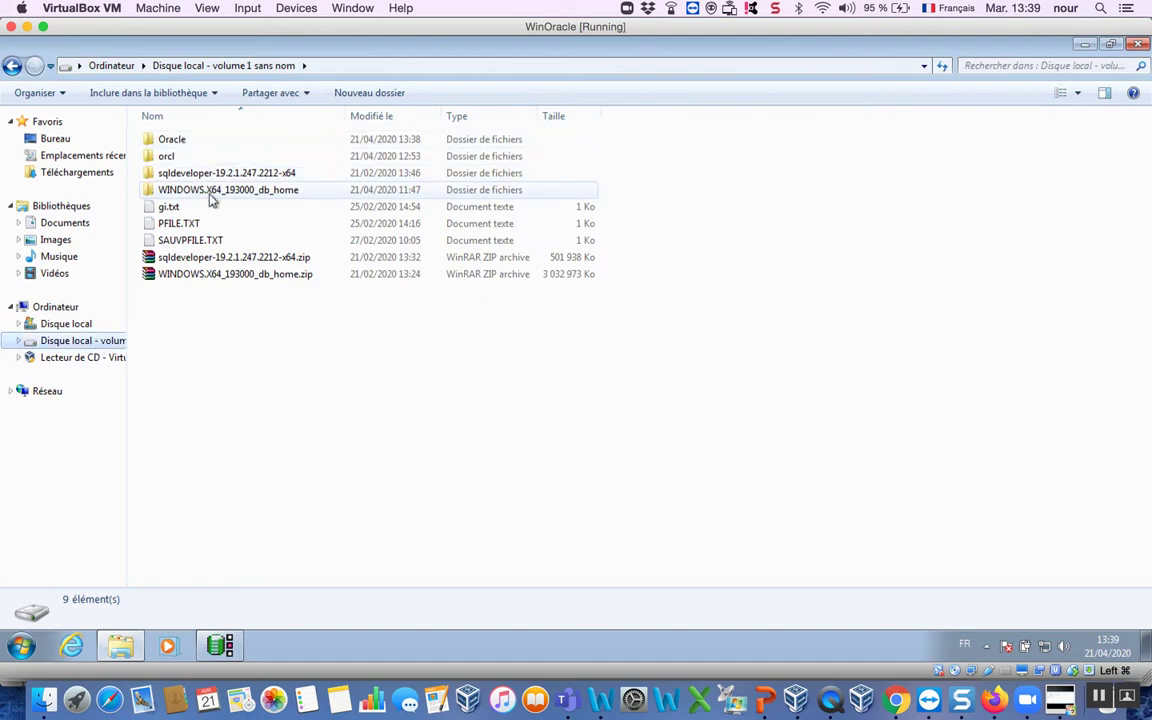
double_click(190, 188)
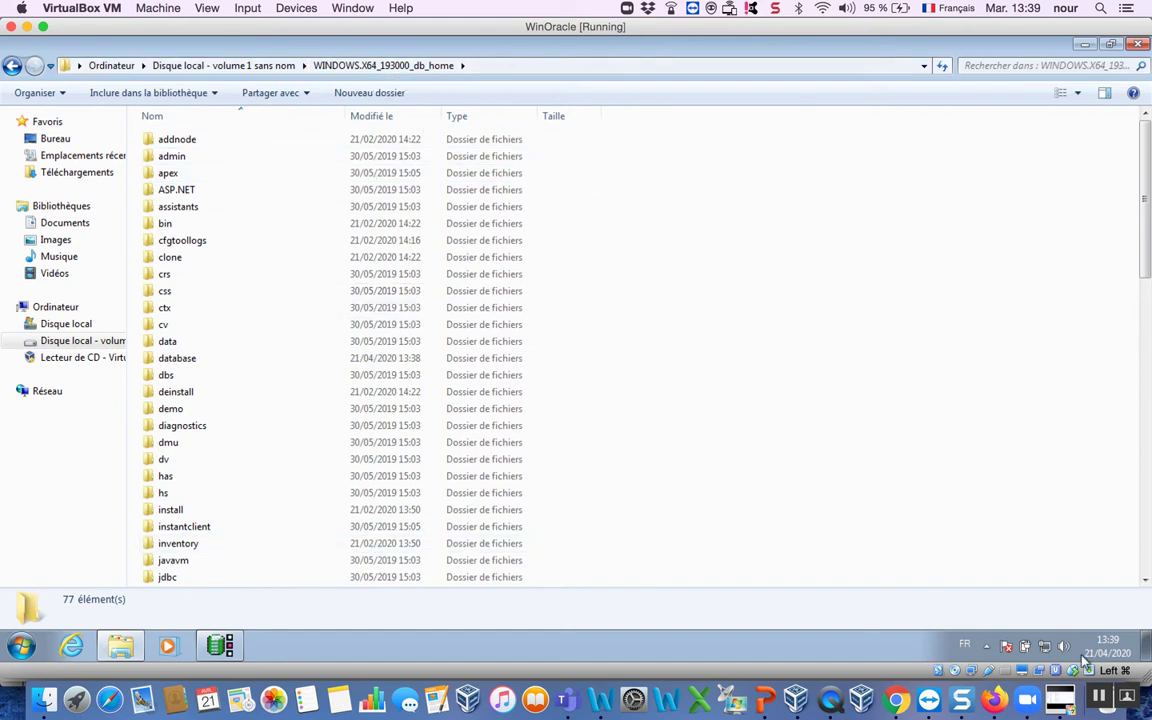
click(1083, 698)
click(210, 643)
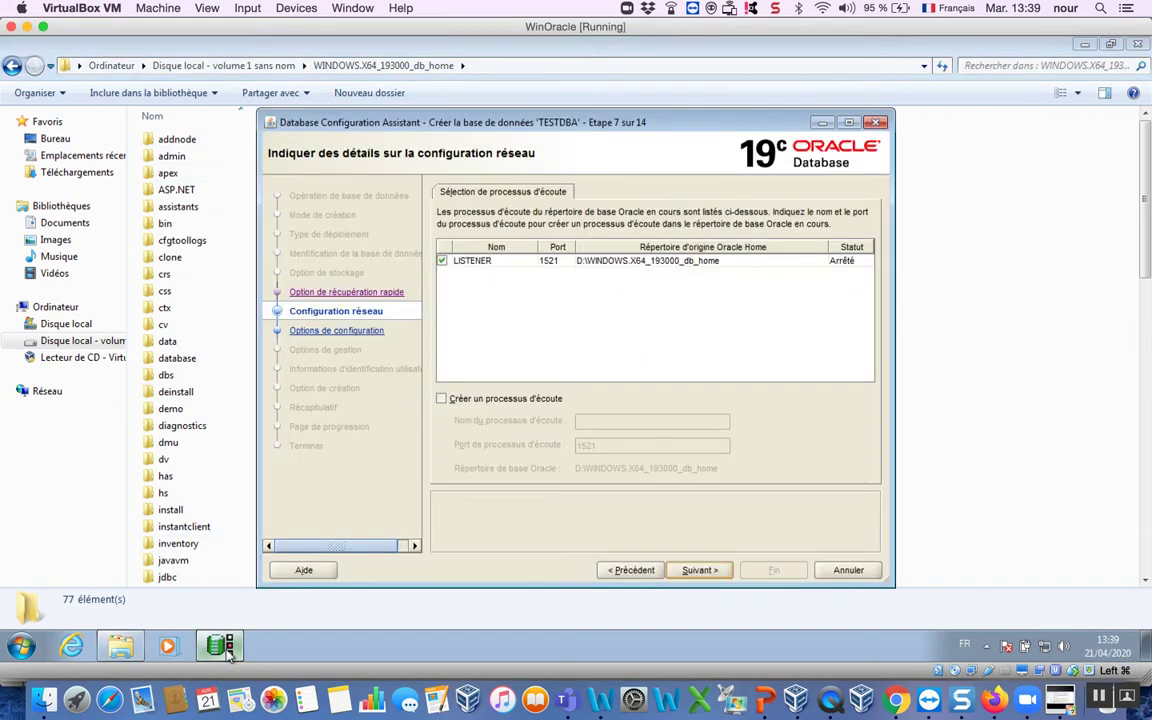
Dismiss the DBT-07502 listener-not-running error and uncheck the existing LISTENER.
click(701, 570)
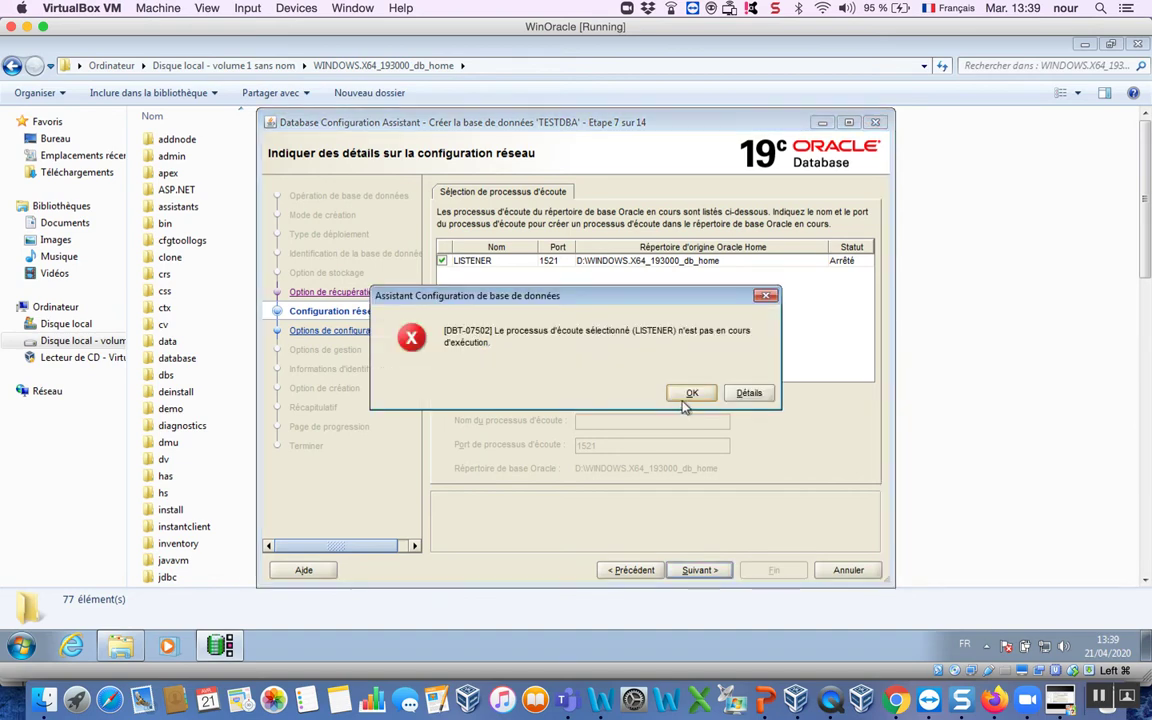
click(689, 394)
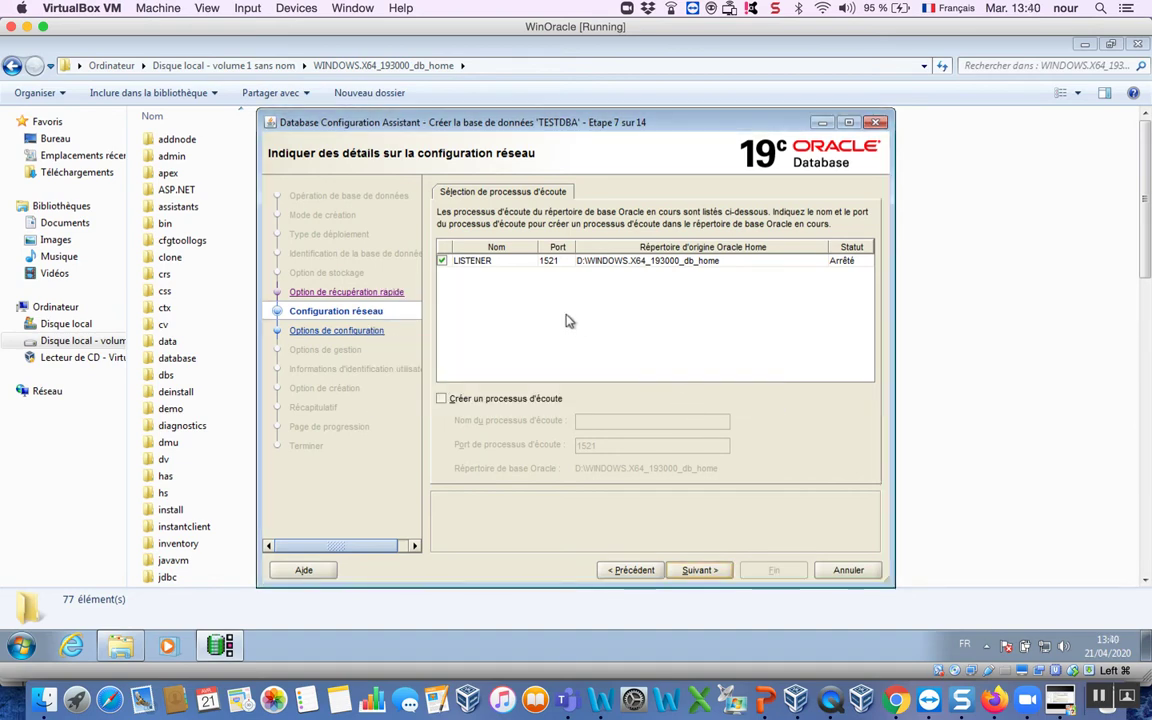
click(442, 261)
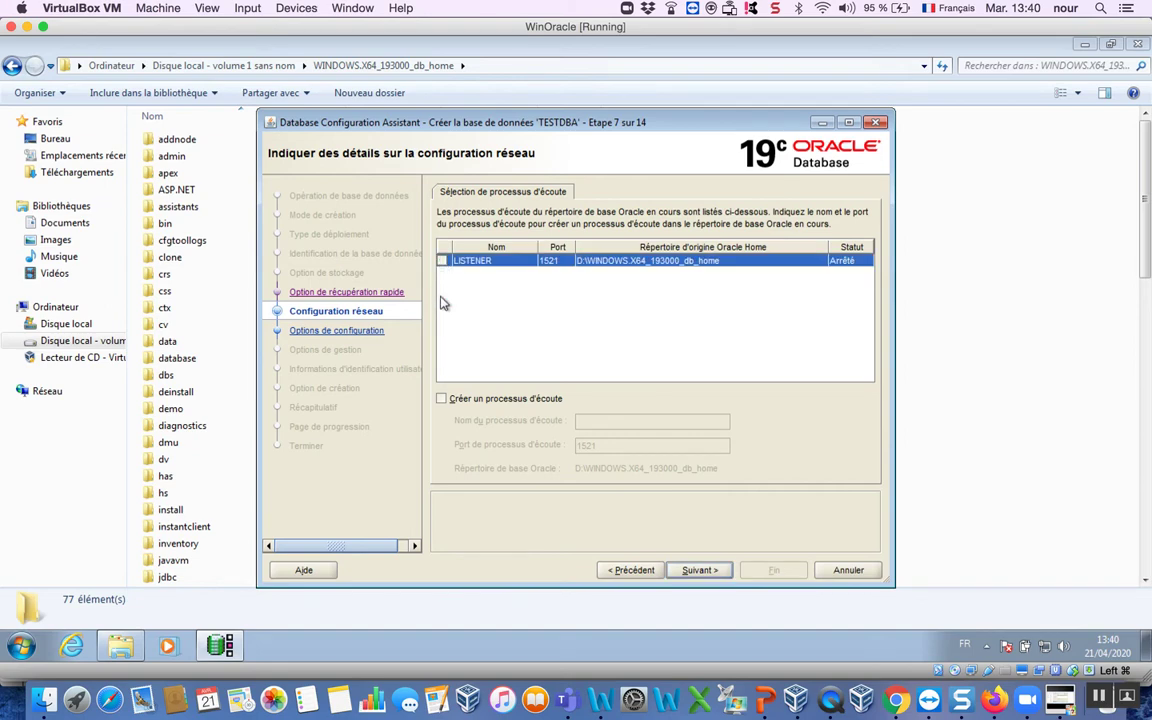
Define a new listener named LISTNERDBA on port 1522.
click(460, 400)
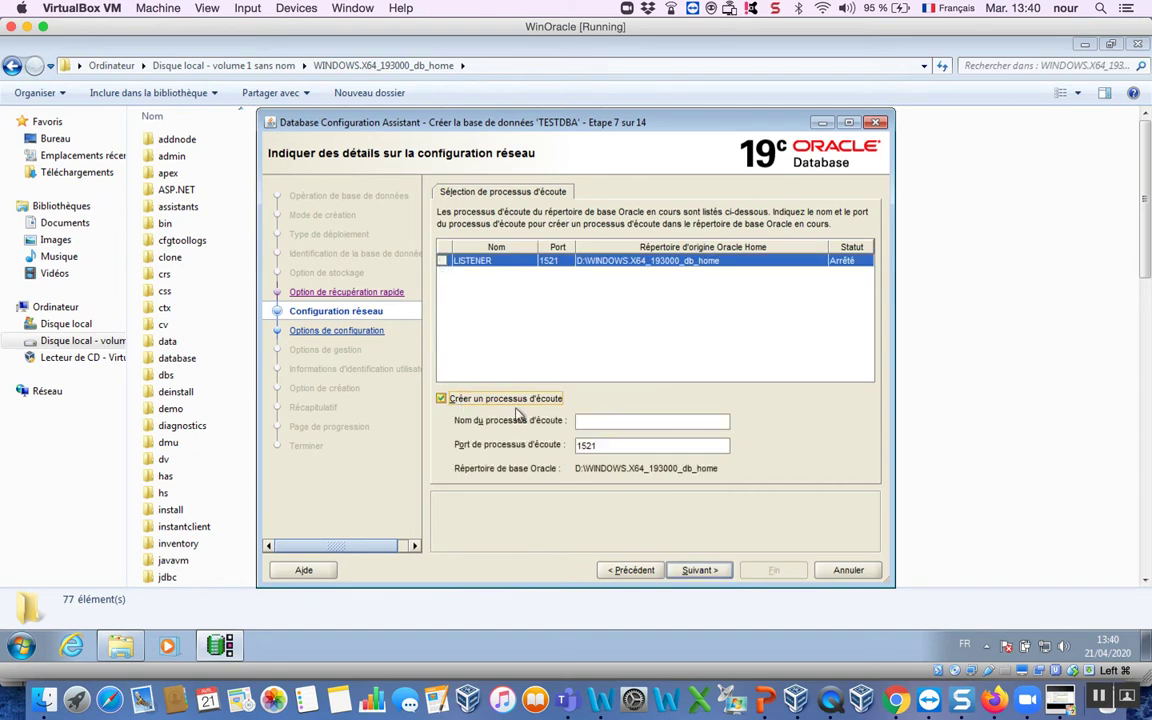
click(588, 425)
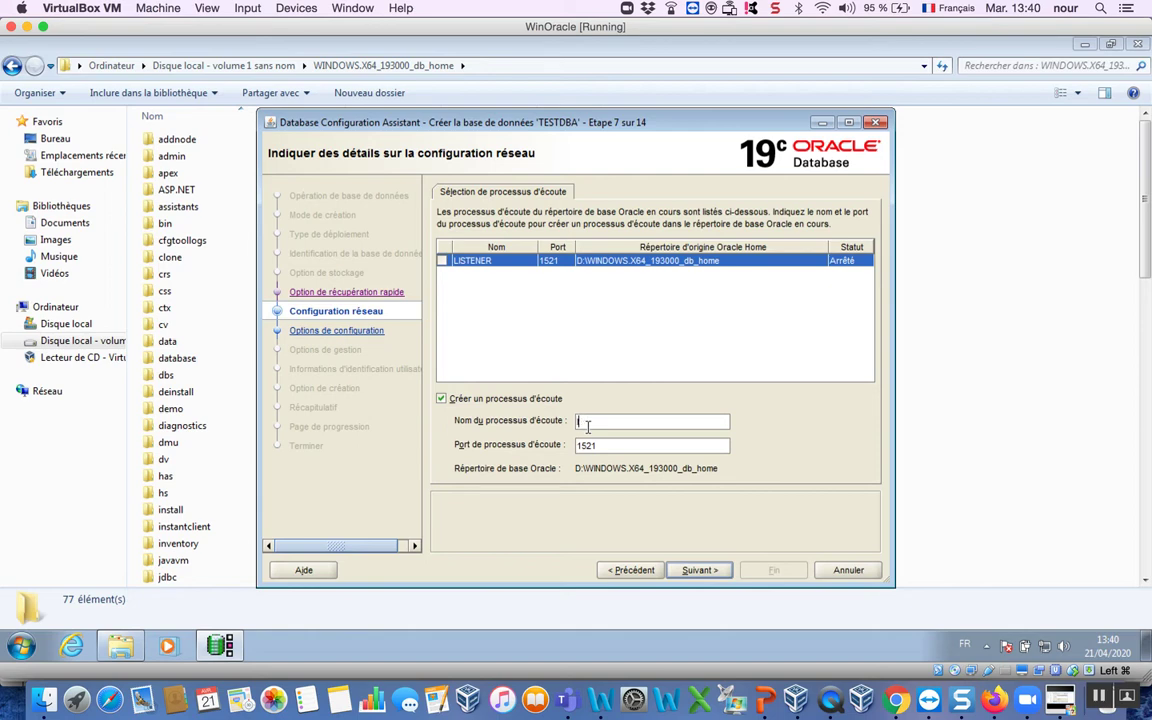
text(LISTNERDBA)
click(612, 447)
text(2)
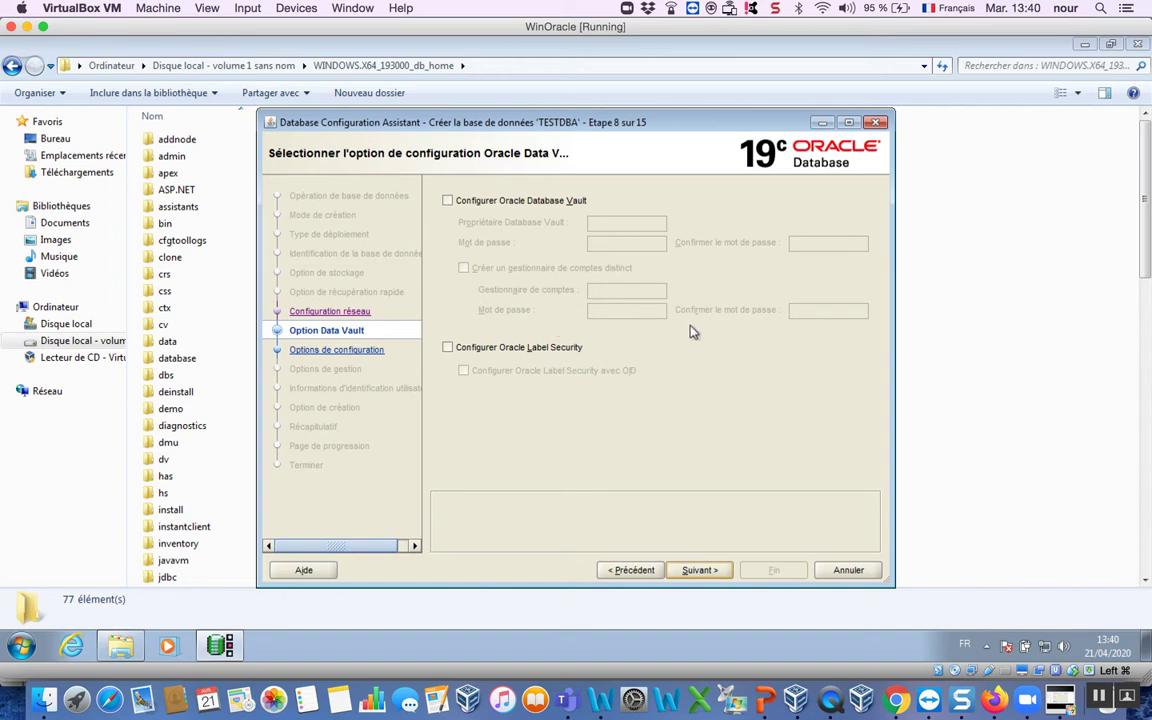
Skip Data Vault and set the memory target to 2084 MB (SGA 1563 MB, PGA 521 MB).
click(683, 570)
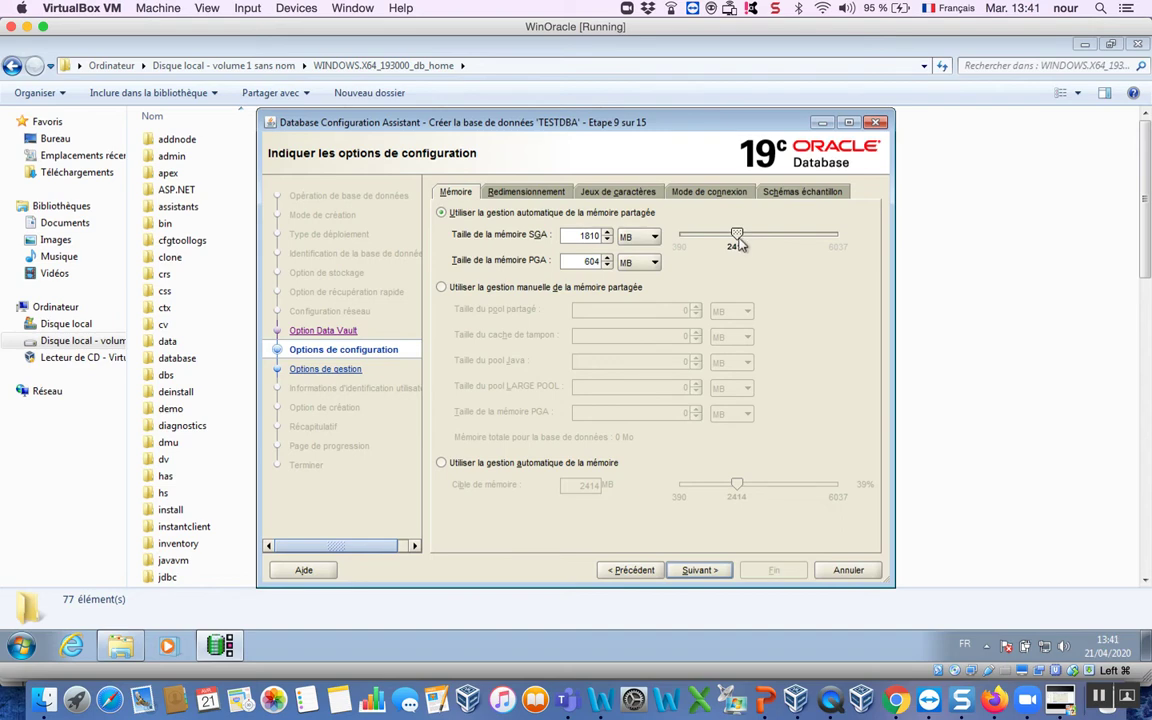
mouse_move(739, 244)
mouse_down()
mouse_move(728, 240)
mouse_move(760, 242)
mouse_move(722, 247)
mouse_move(728, 236)
mouse_up()
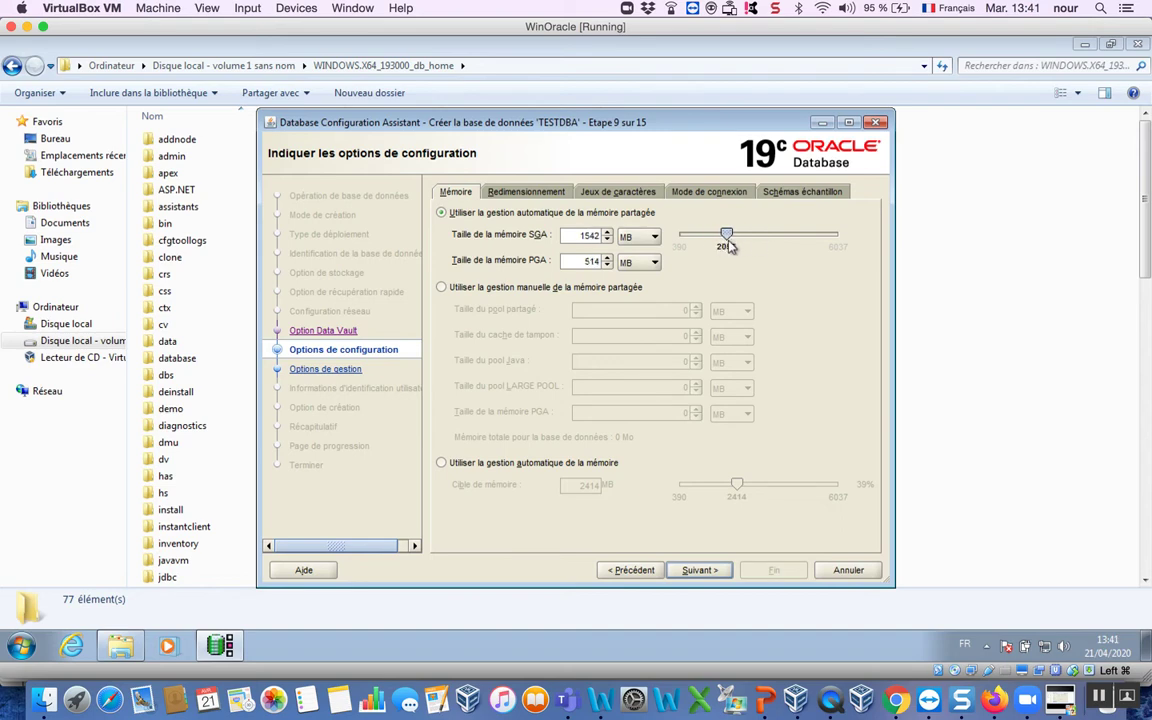
click(695, 572)
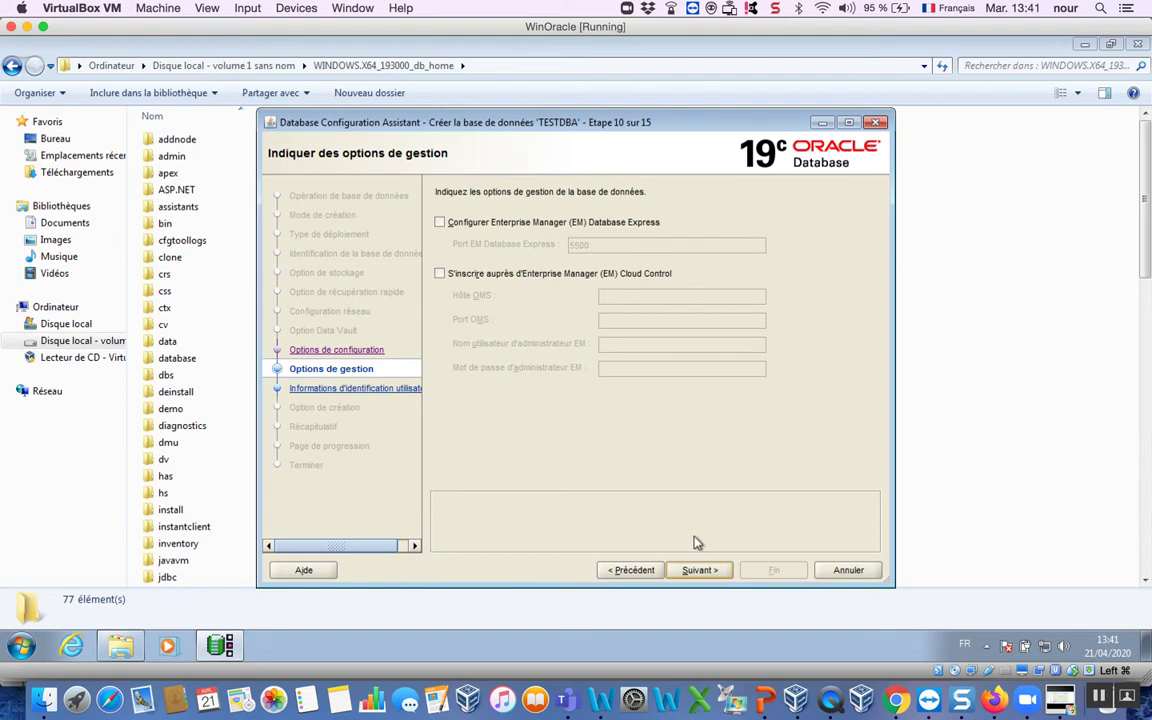
Cancel the TESTDBA wizard at the user credentials step and confirm quitting.
click(697, 570)
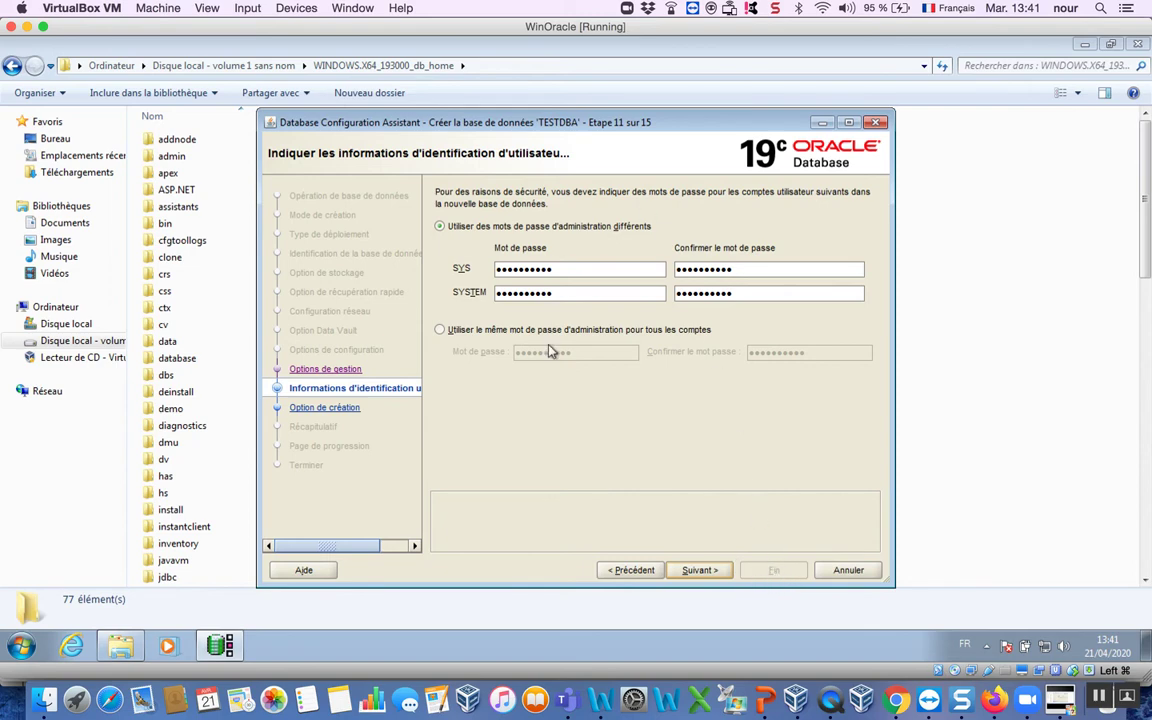
click(847, 570)
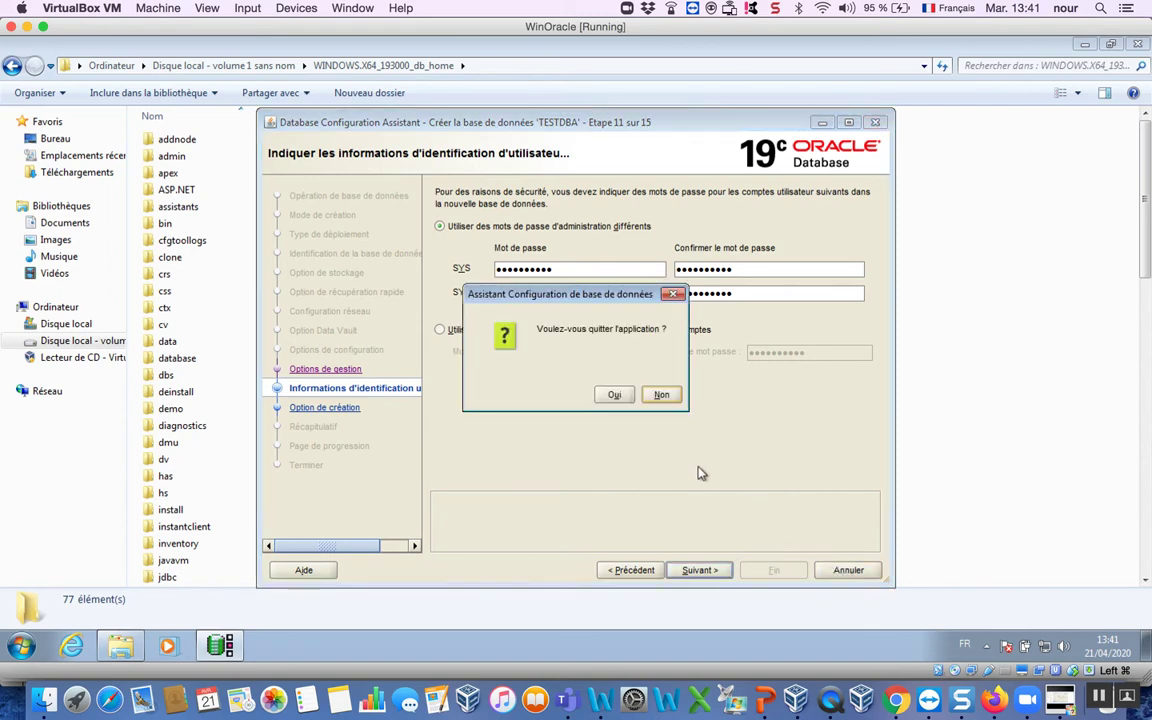
click(615, 396)
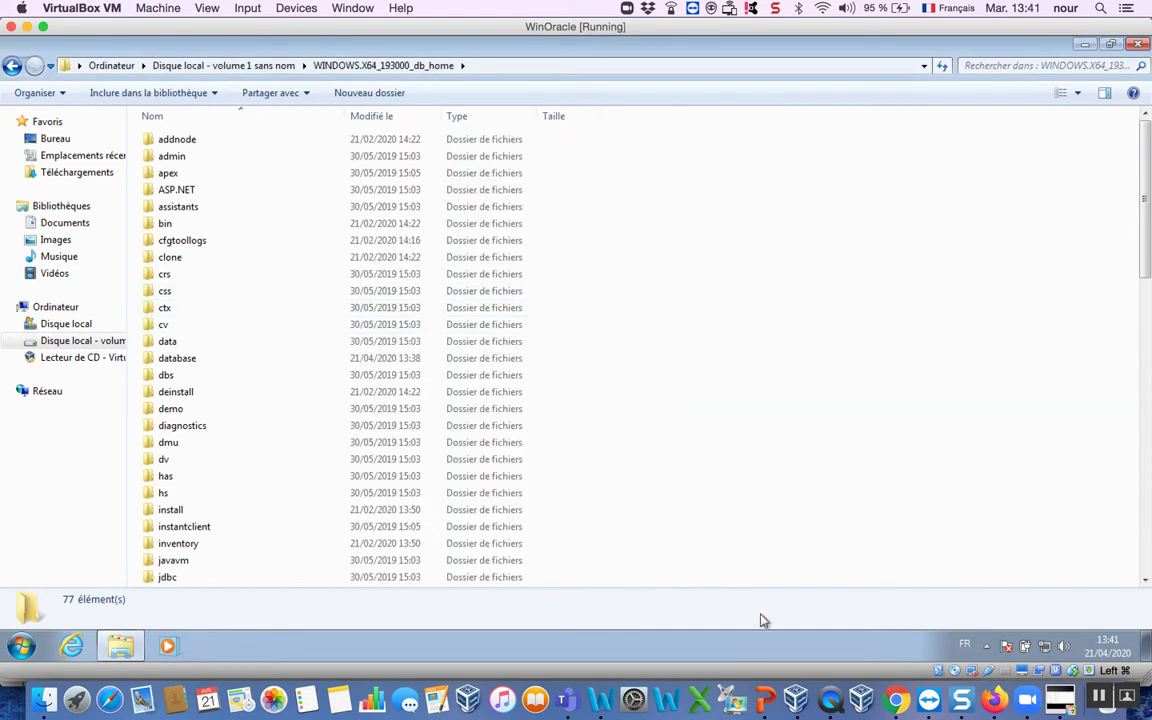
Start the PowerPoint slideshow and advance to the CREATE DATABASE slide.
click(765, 699)
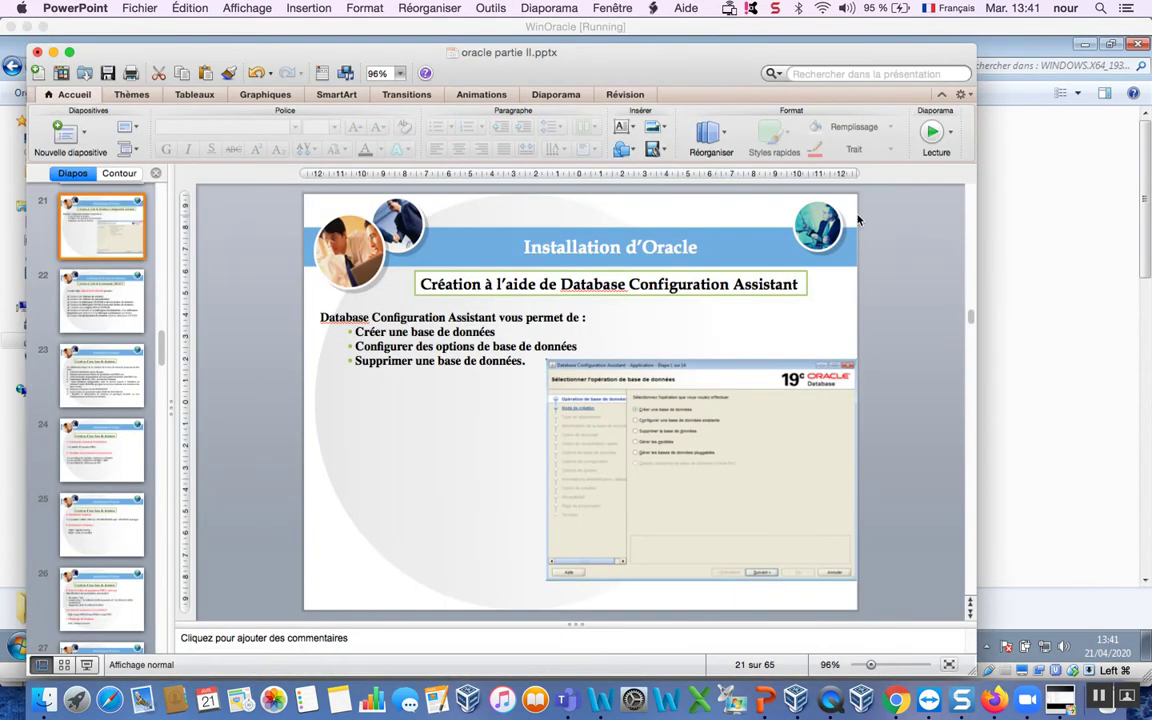
click(933, 140)
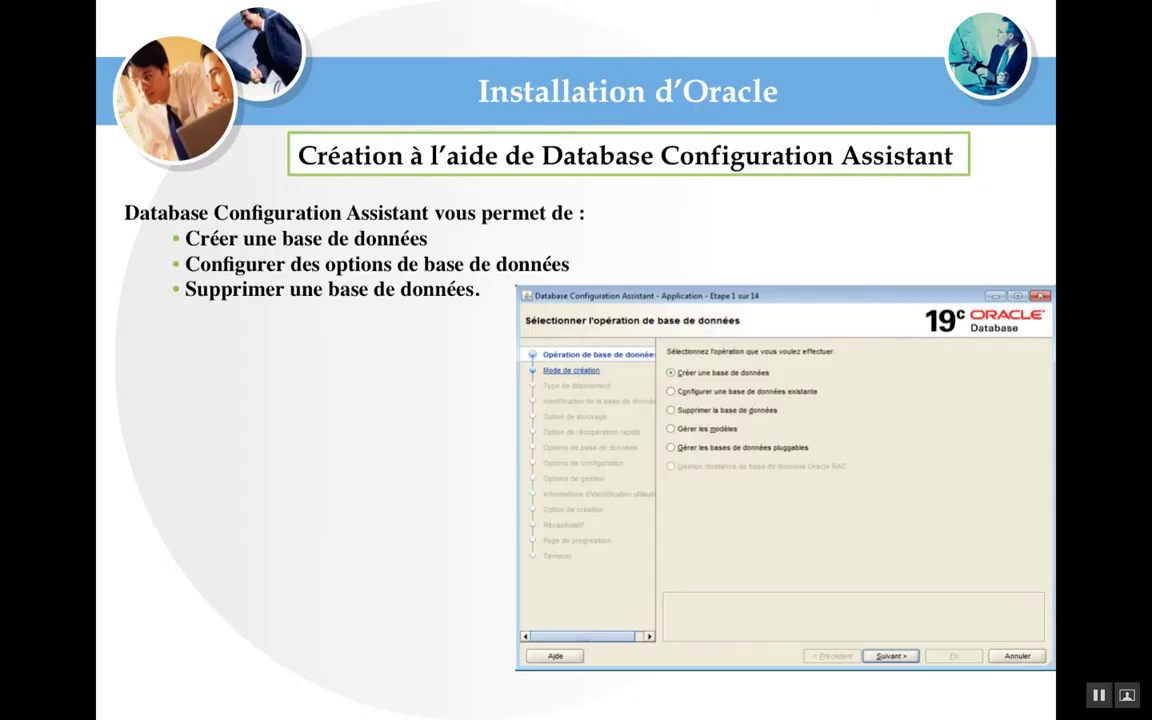
key(Right)
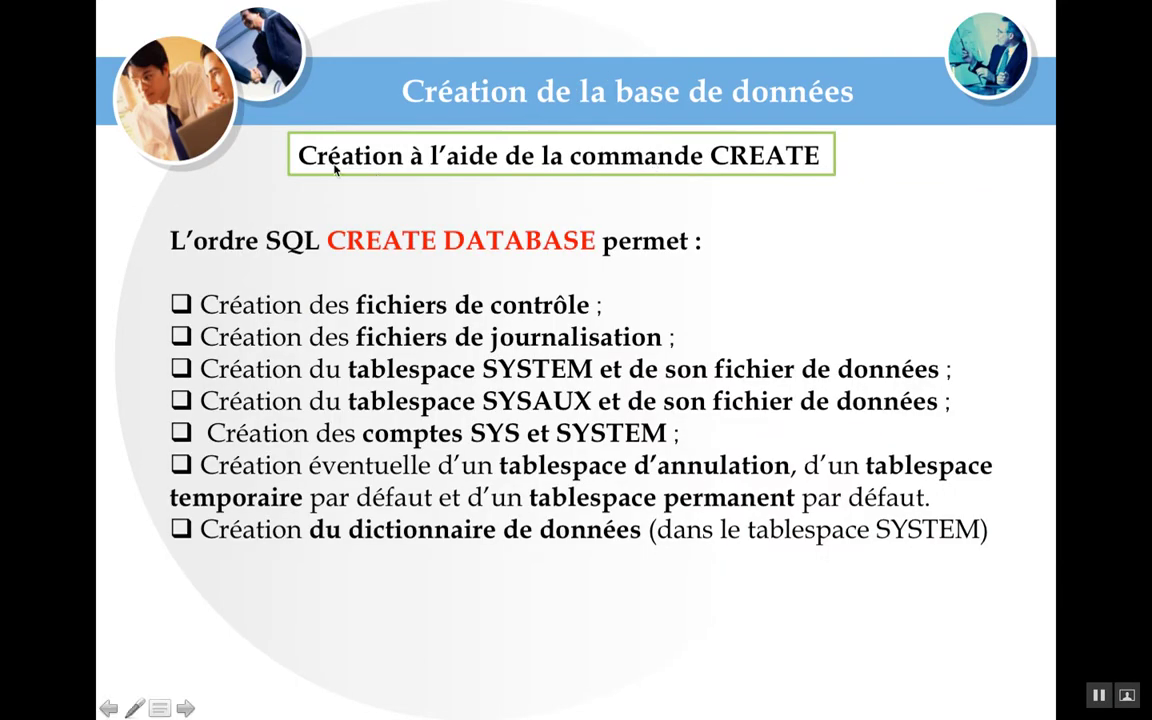
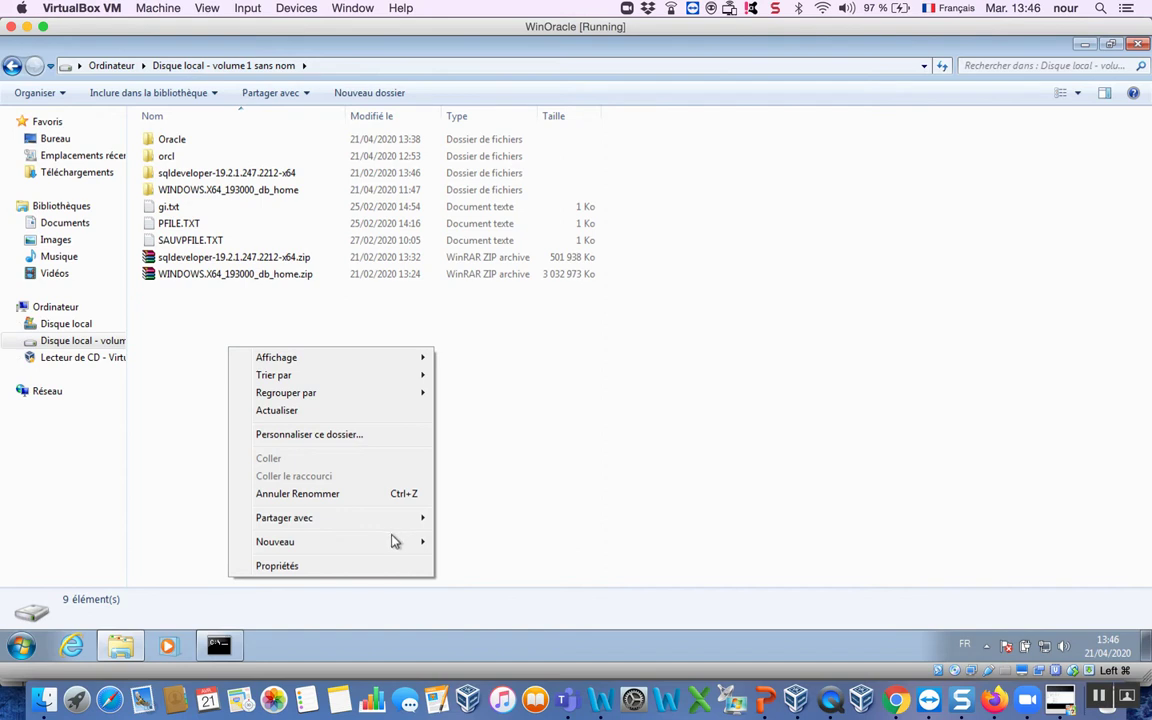
Make a new folder called dba on the local disk and open it.
click(500, 398)
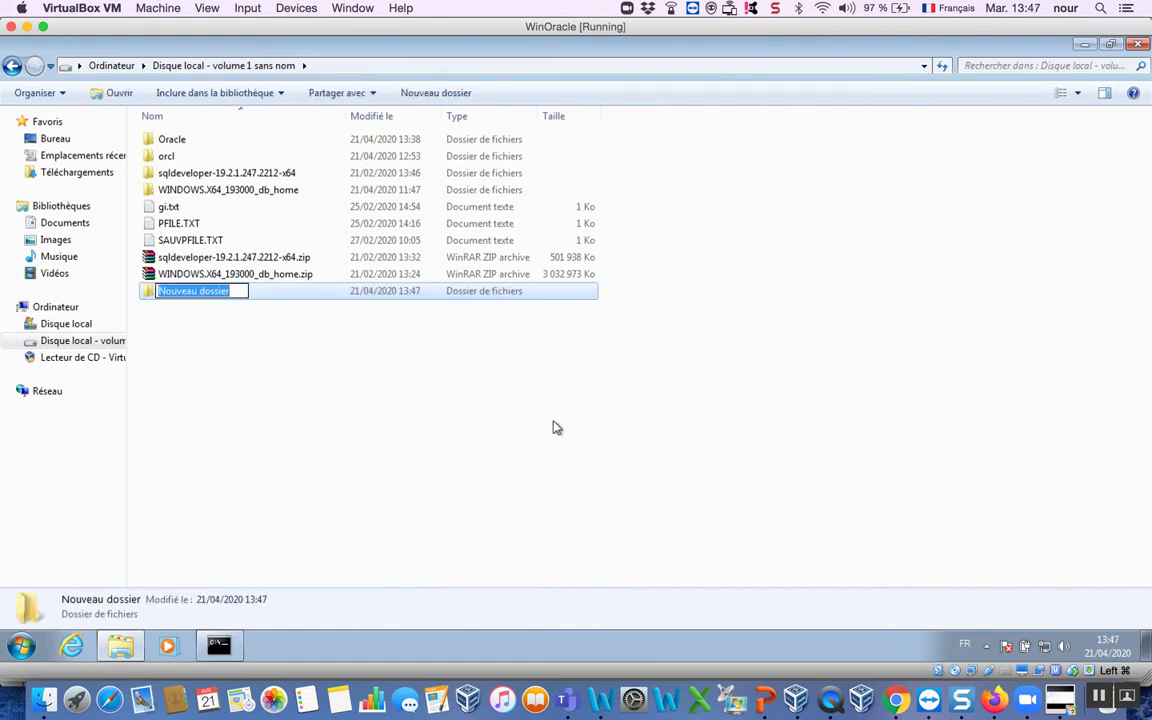
text(dba)
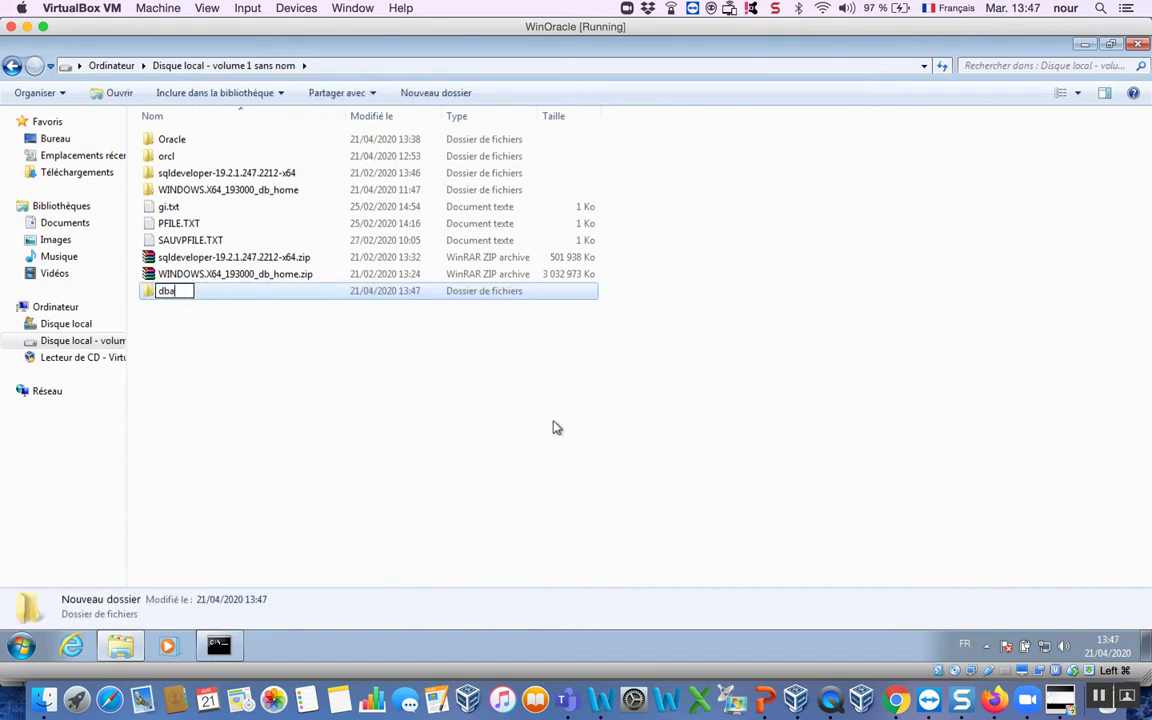
key(Return)
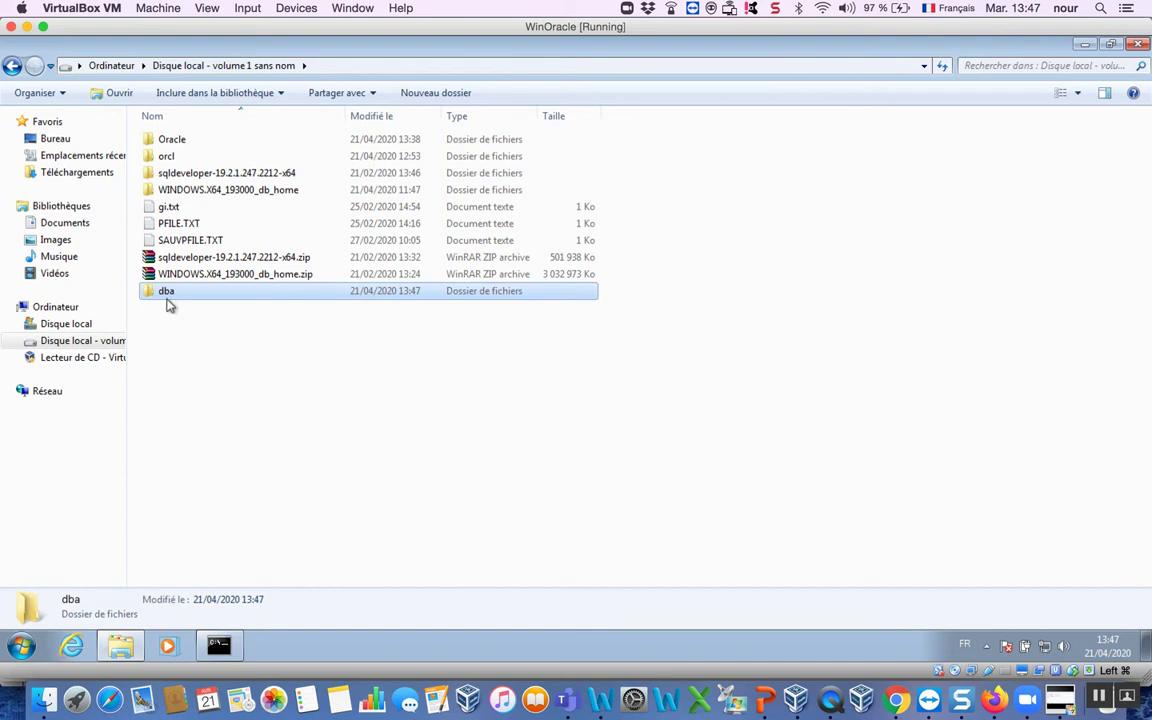
double_click(167, 296)
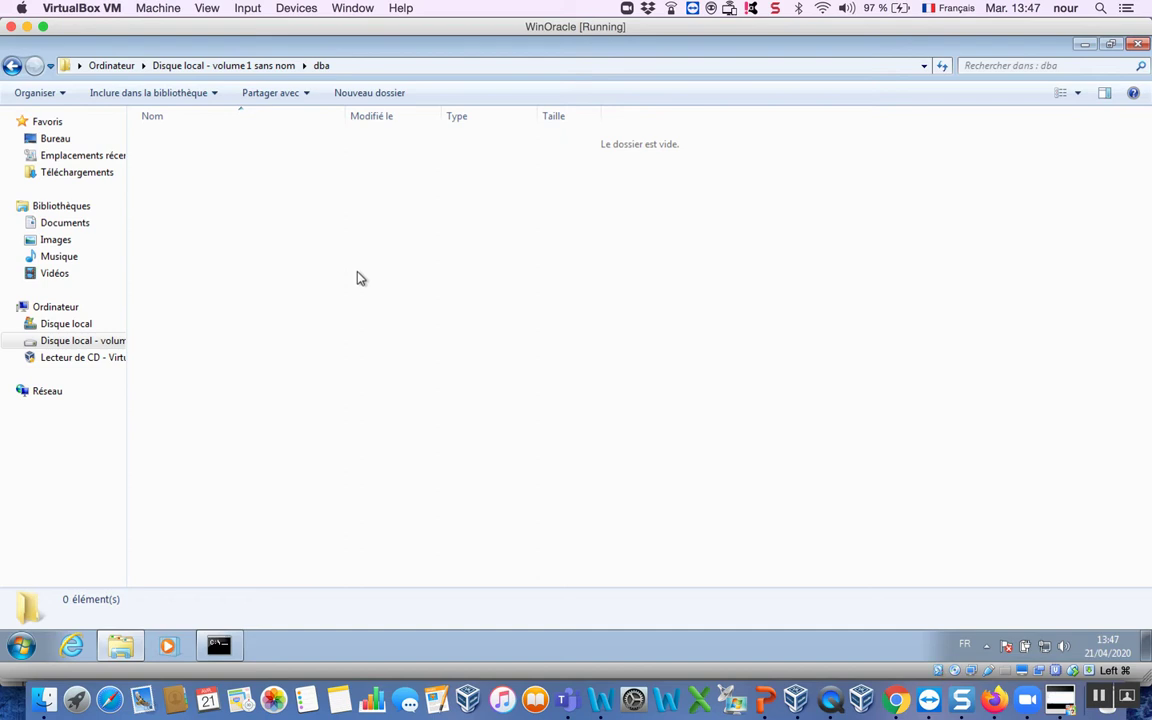
Start SQL*Plus from the Command Prompt and log in as sys as sysdba.
click(222, 647)
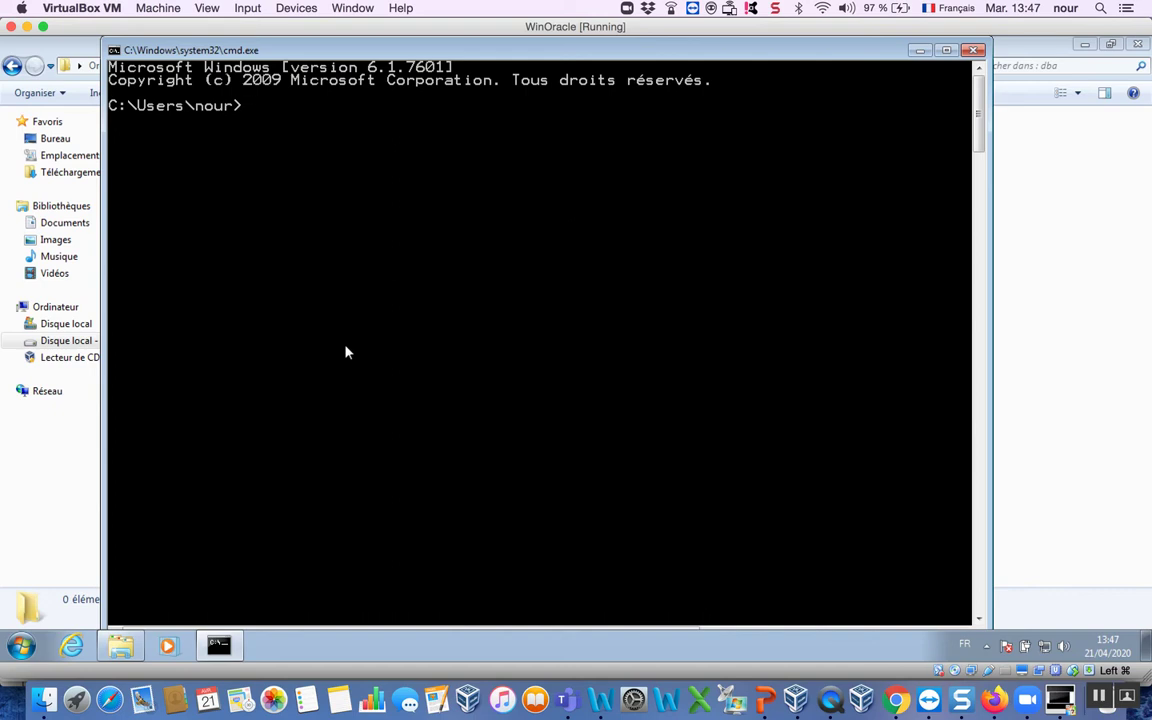
text(set oracle_sid)
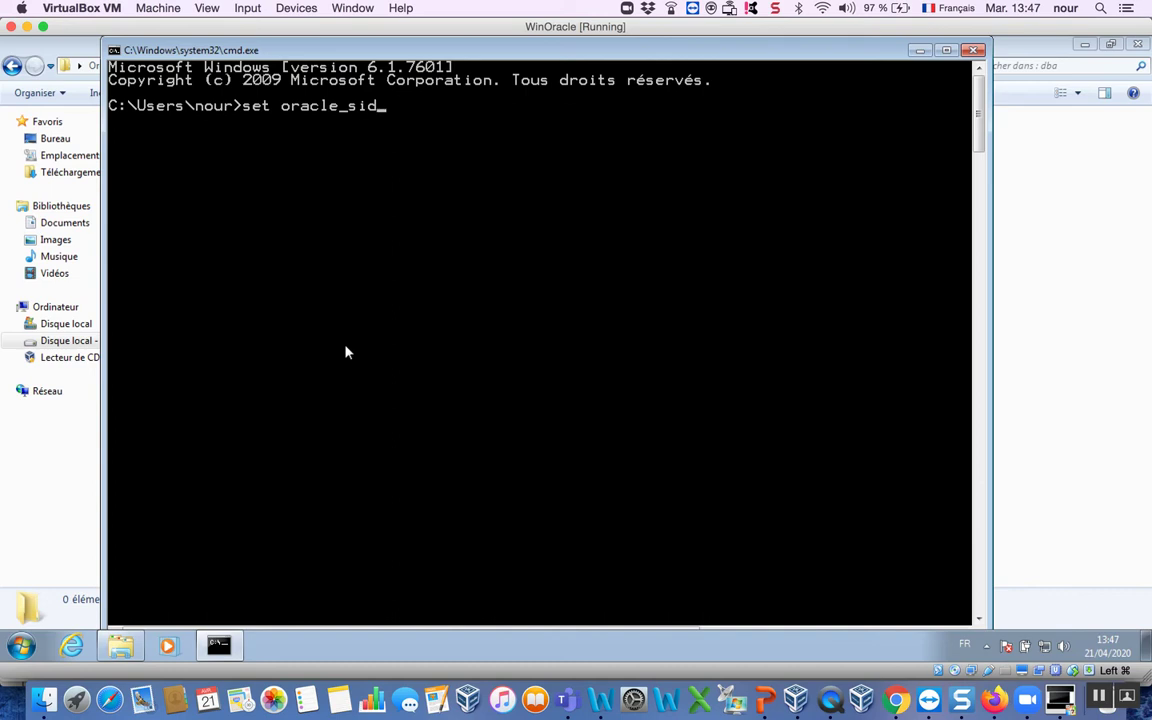
key(BackSpace)
key(BackSpace)
key(BackSpace)
key(BackSpace)
key(BackSpace)
key(BackSpace)
key(BackSpace)
key(BackSpace)
key(BackSpace)
key(BackSpace)
key(BackSpace)
key(BackSpace)
key(BackSpace)
key(BackSpace)
text(sqlplus)
key(Return)
text(sys as sysdba)
key(Return)
key(Return)
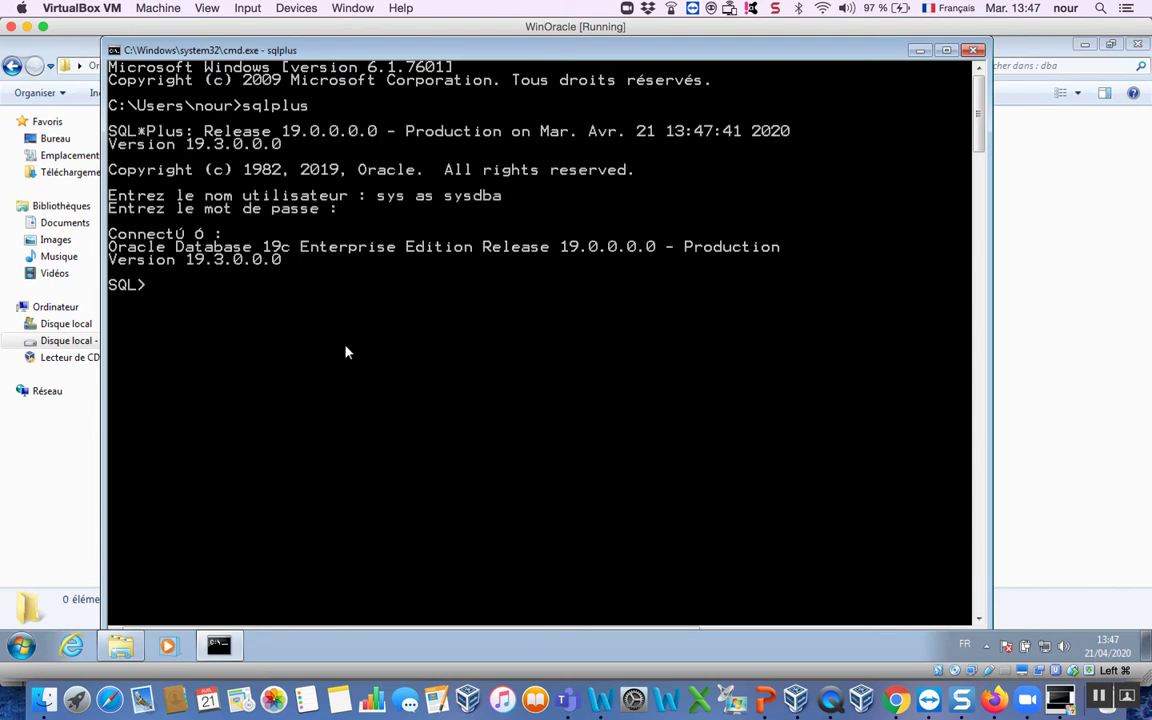
Query instance_name from v$instance to confirm orcl, then exit SQL*Plus.
text(select intance_name from v$instance;)
key(Return)
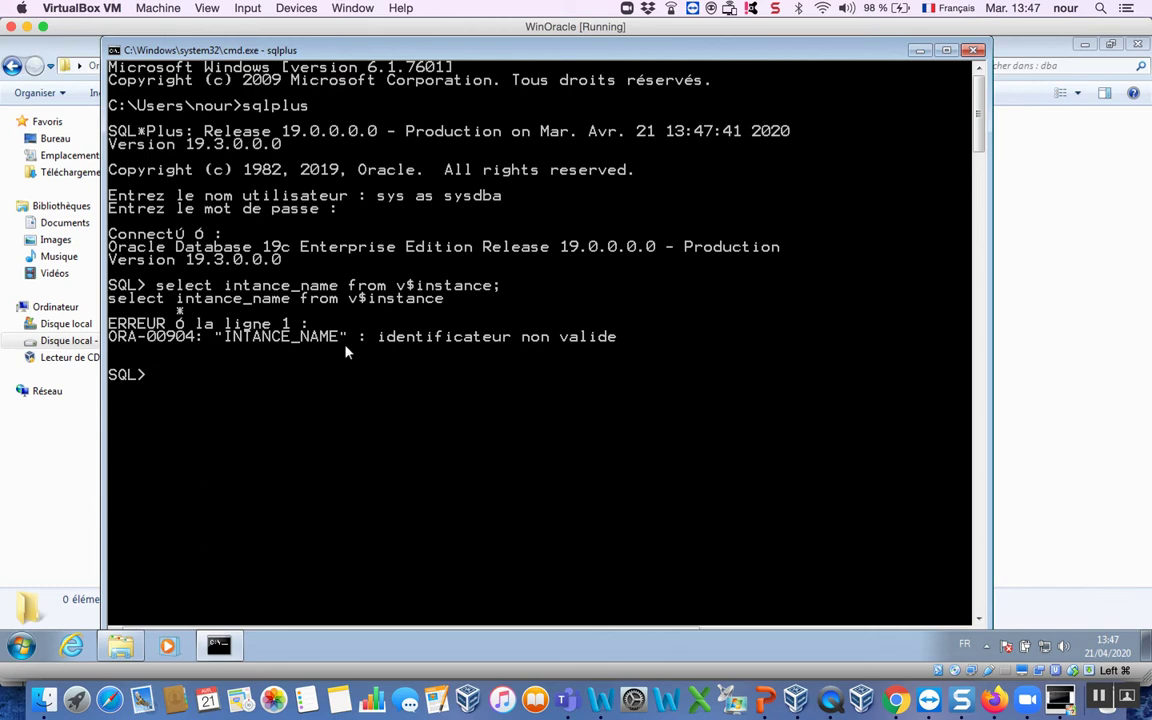
key(Up)
key(Left)
key(Left)
key(Left)
key(Left)
text(s)
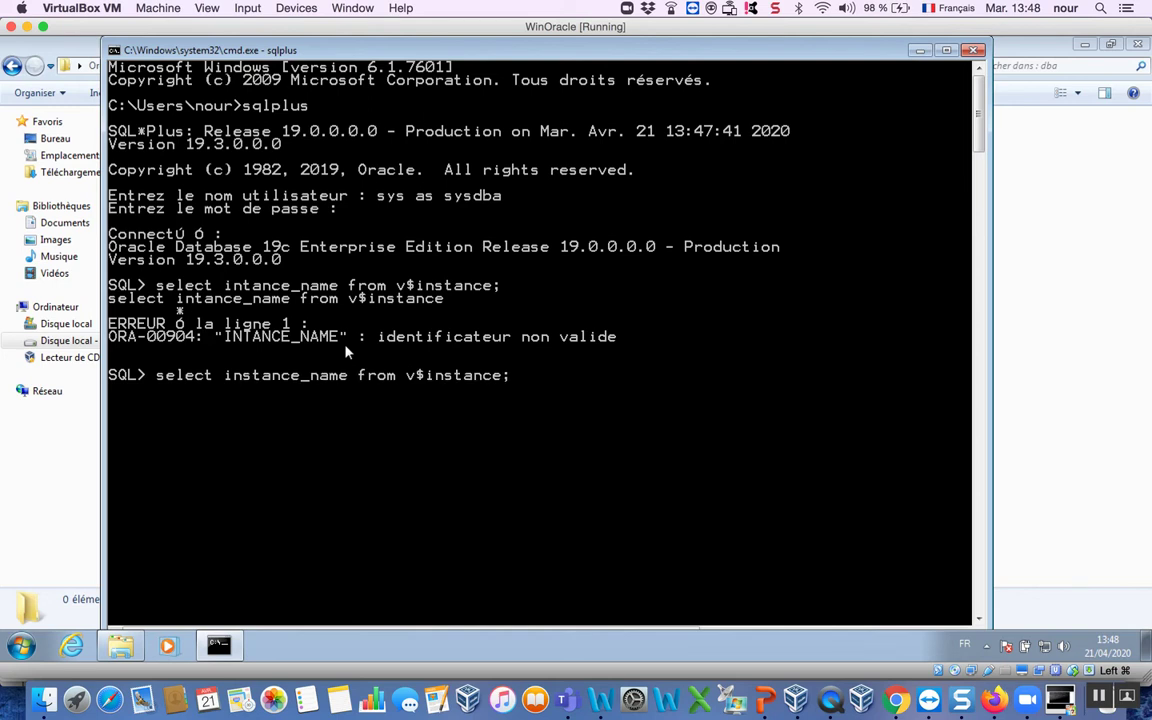
key(Return)
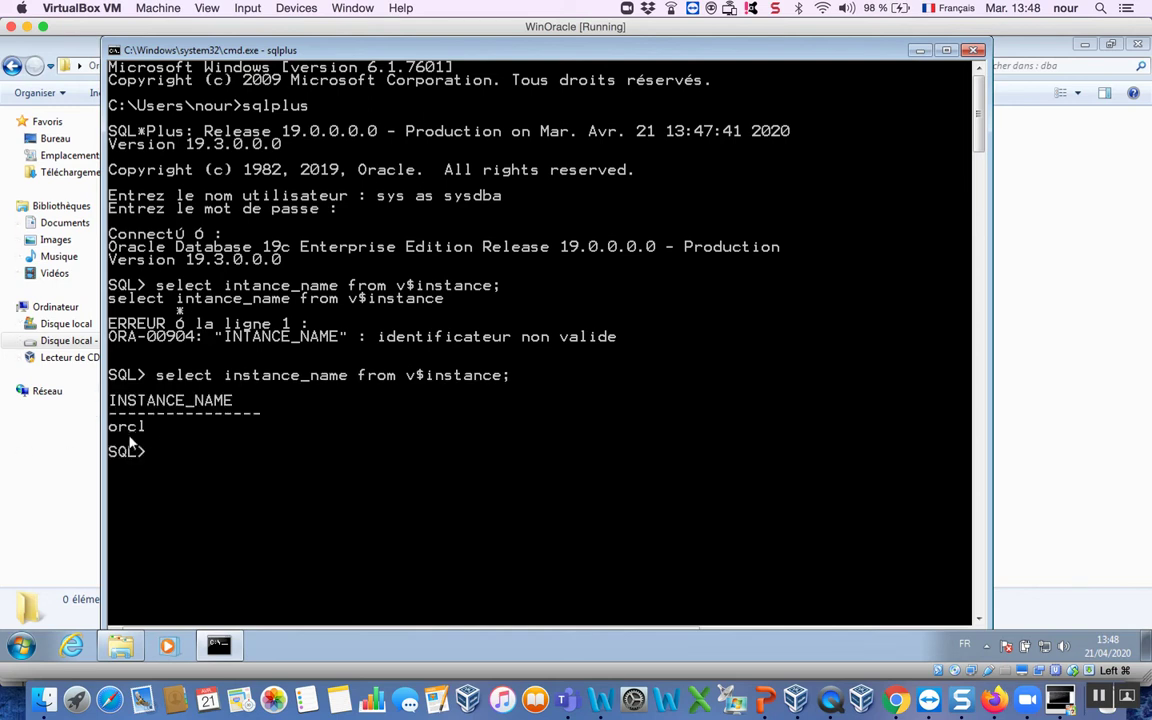
text(exit)
key(Return)
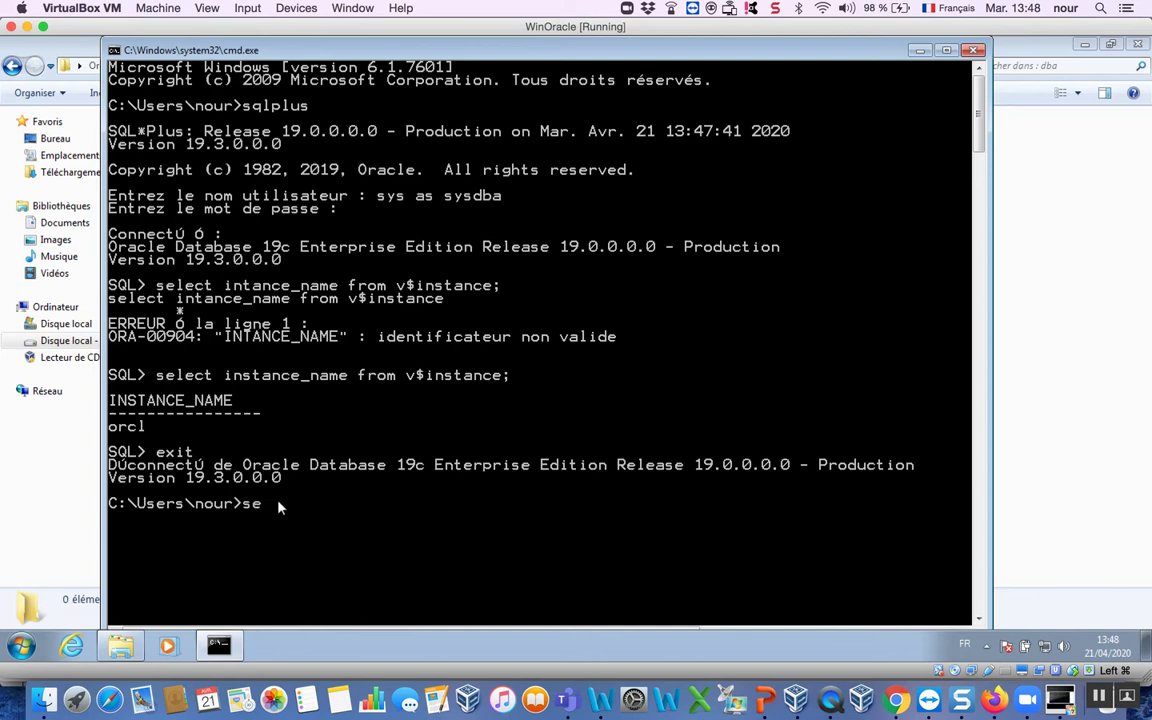
Set ORACLE_SID to dba in the Command Prompt.
text(oracle_sid=)
text(dba)
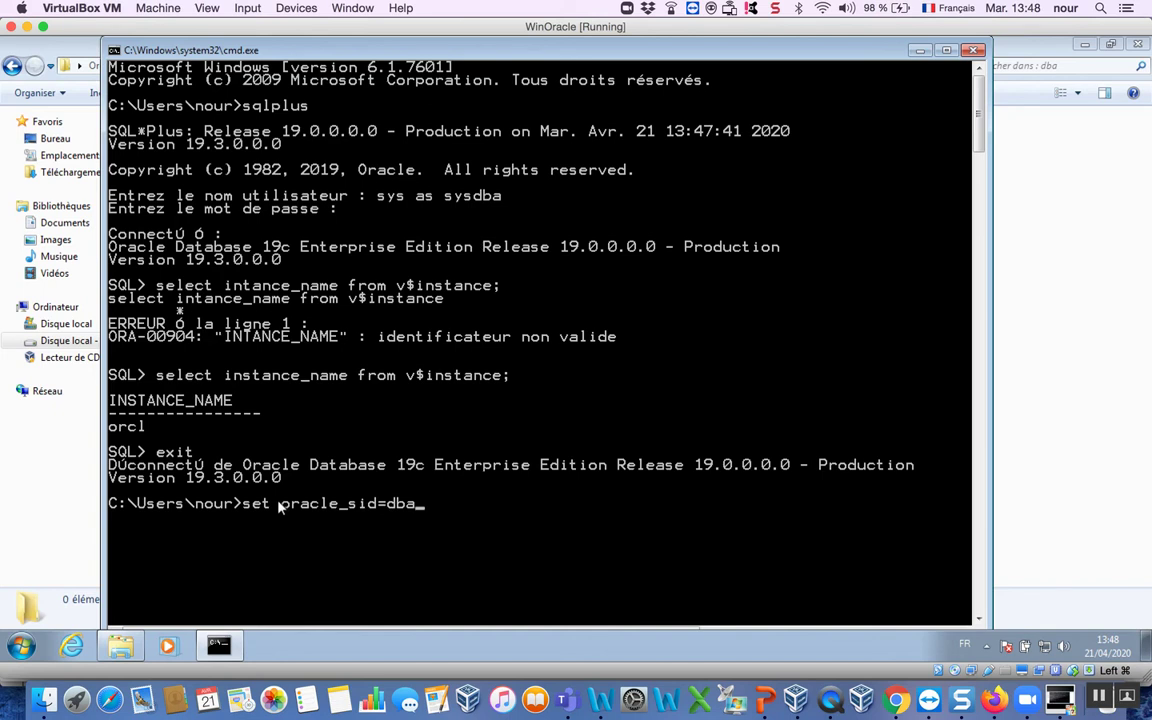
key(Return)
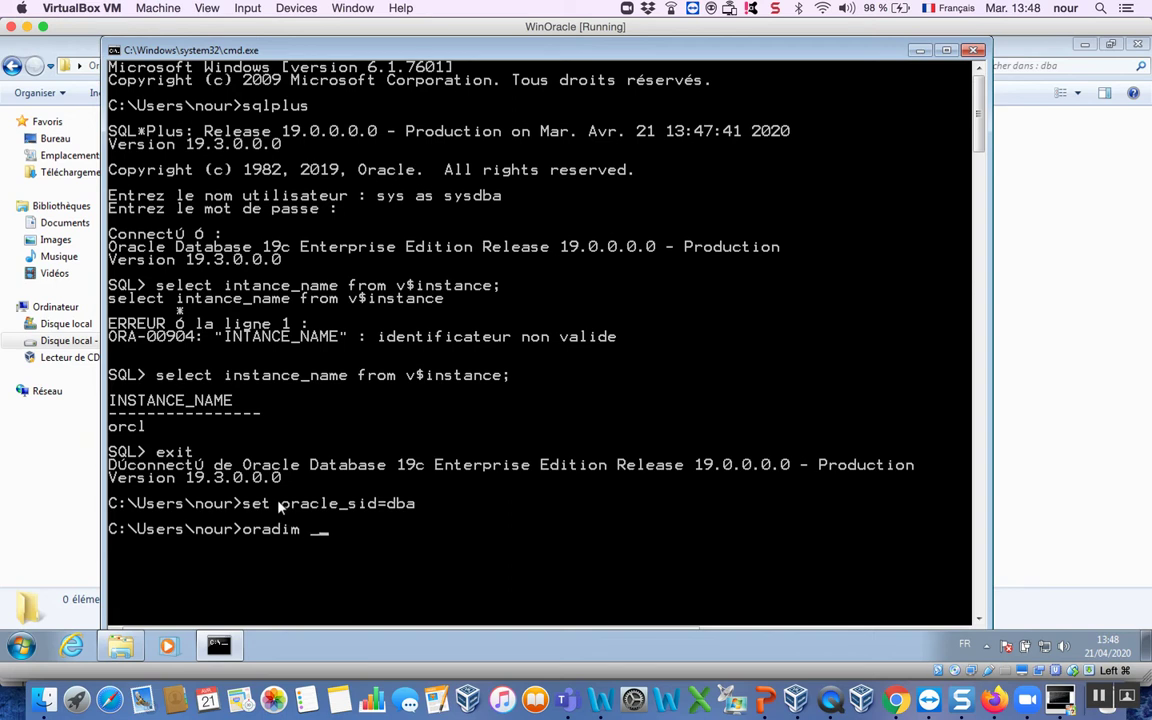
Run oradim -new -sid dba -startmode auto -intpwd with the SYS password; it fails with access denied, so close the console.
text(-new)
text(dba)
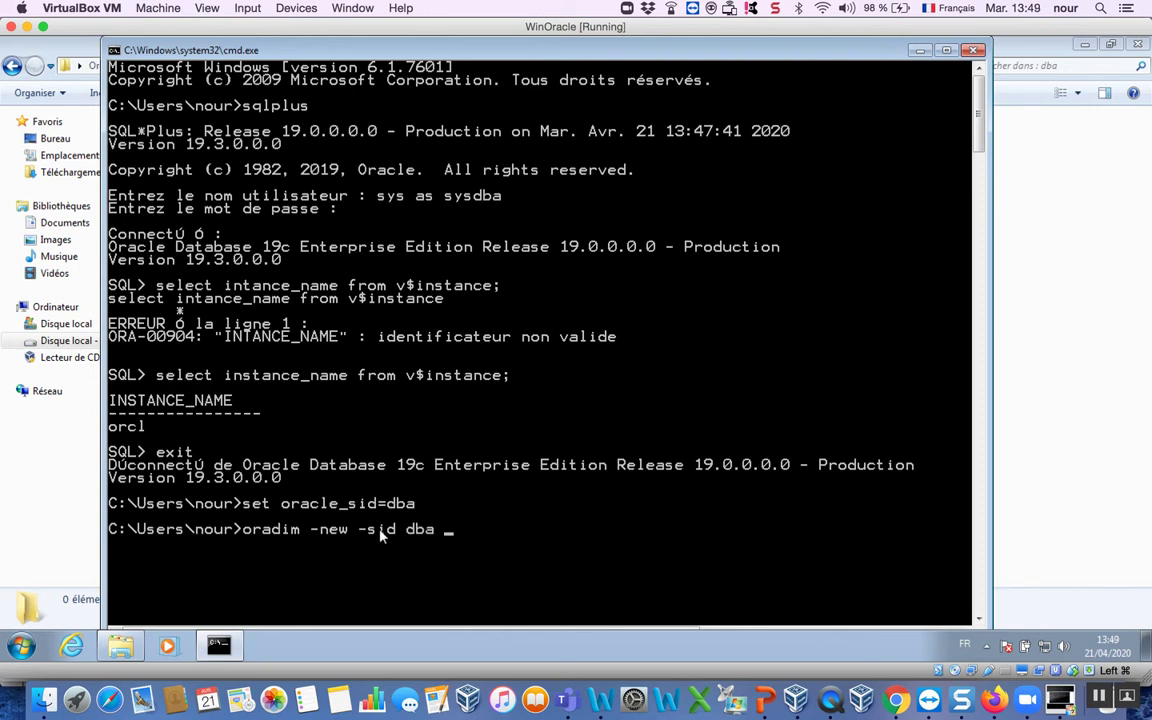
text( -startmode auto)
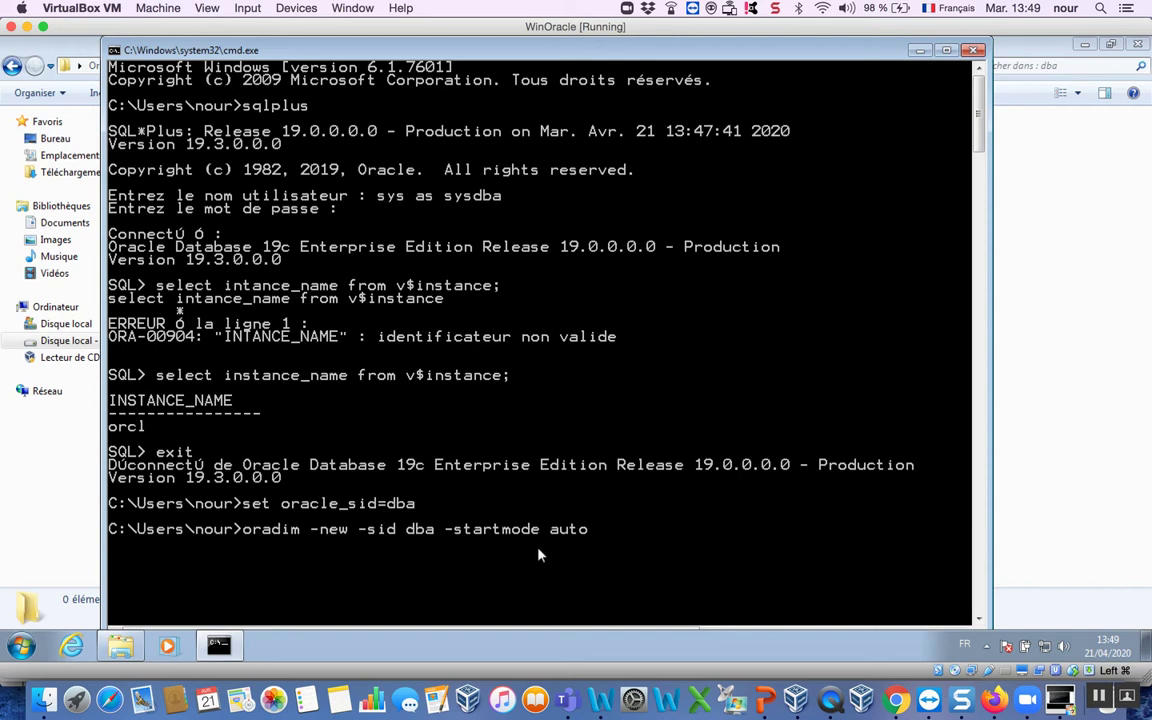
text(intpwd)
key(Left)
key(Left)
key(Left)
key(Left)
key(Left)
key(Left)
key(Left)
text(-En)
key(BackSpace)
key(BackSpace)
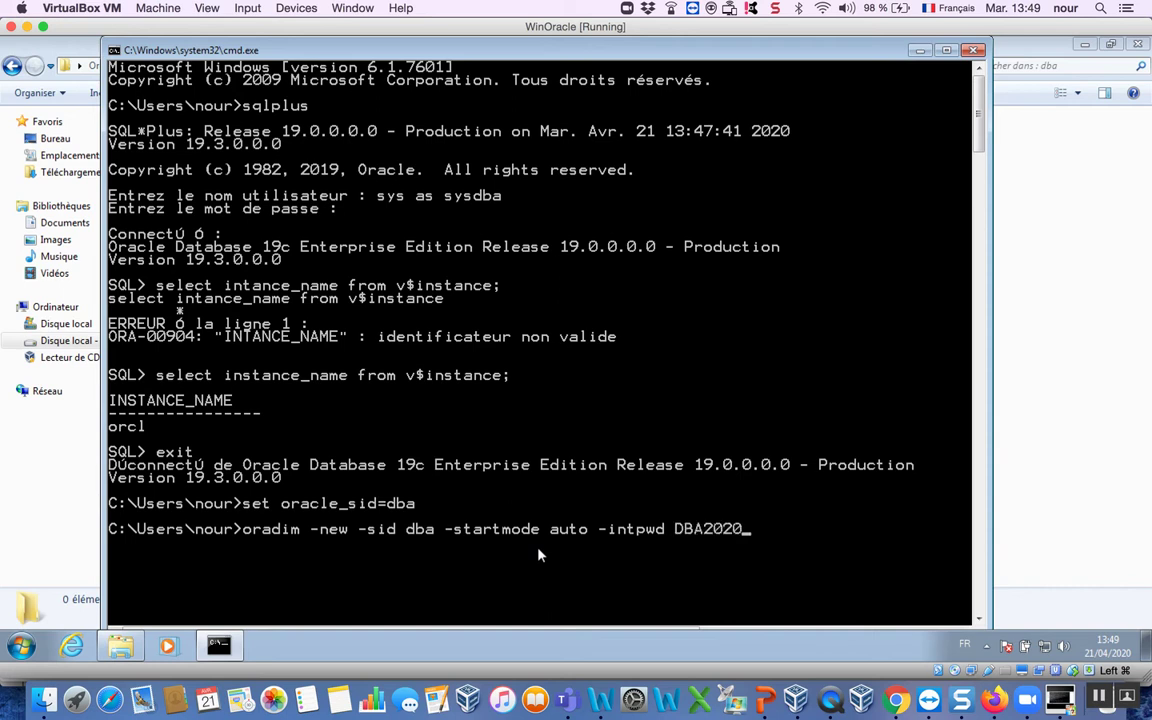
key(Return)
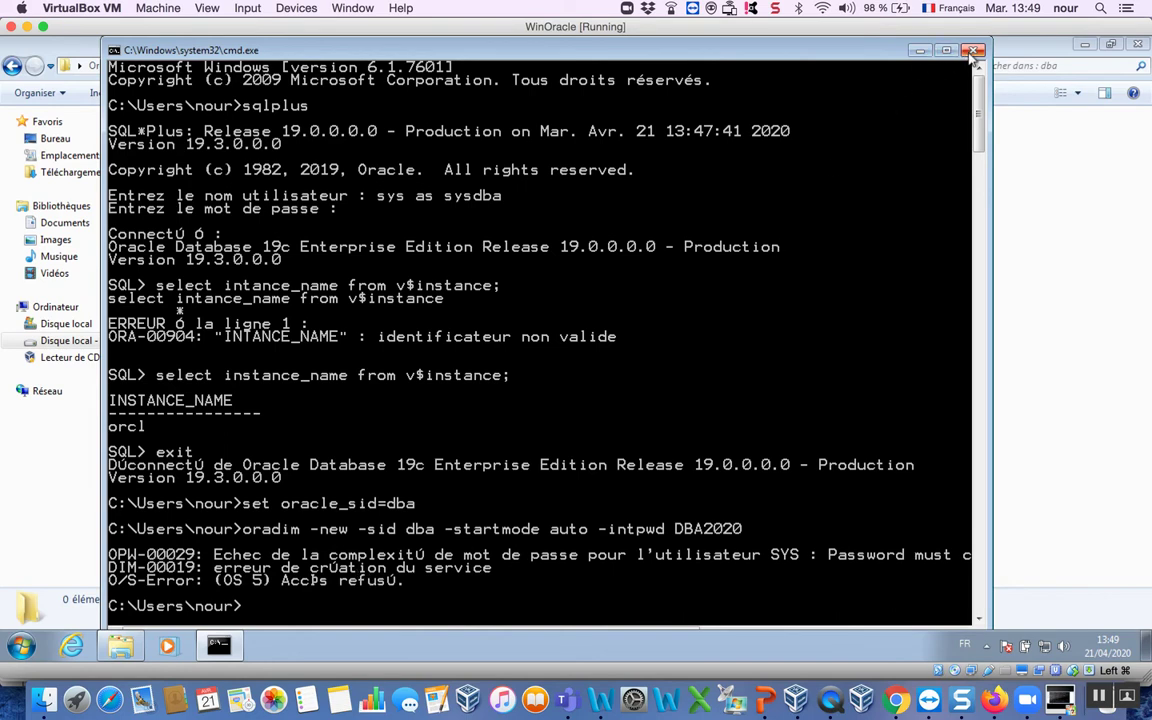
key(alt+F4)
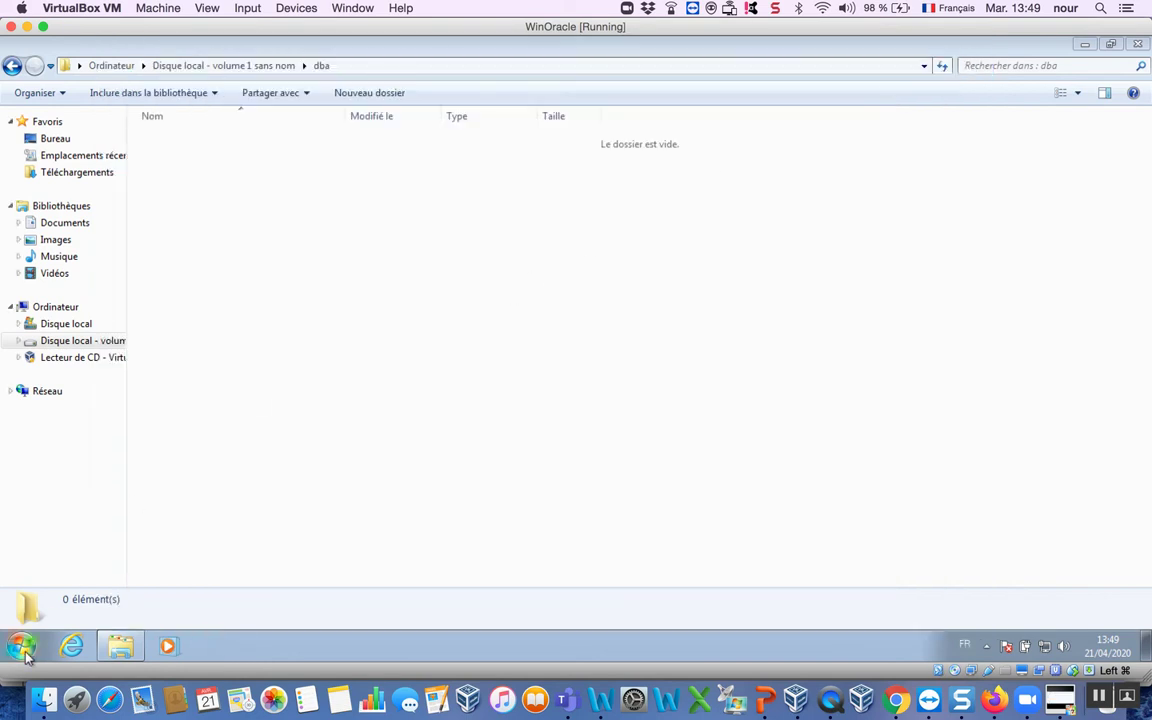
Launch Invite de commandes as administrator from the Start menu, accepting the UAC prompt.
click(21, 646)
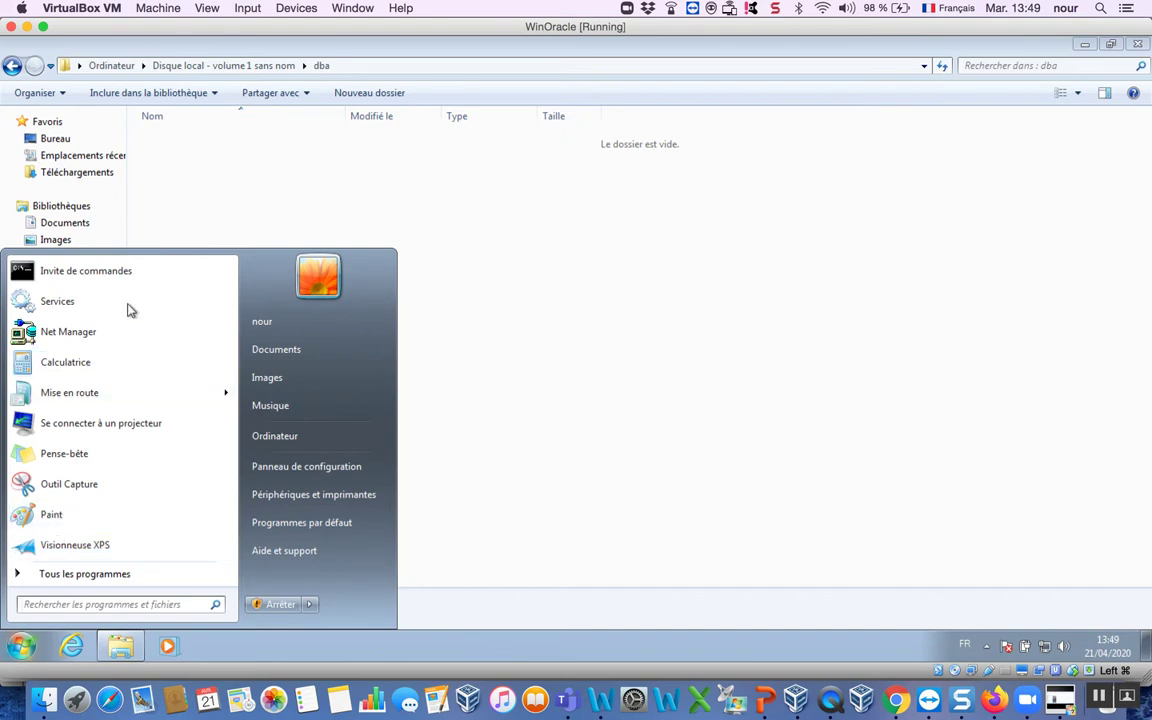
right_click(54, 276)
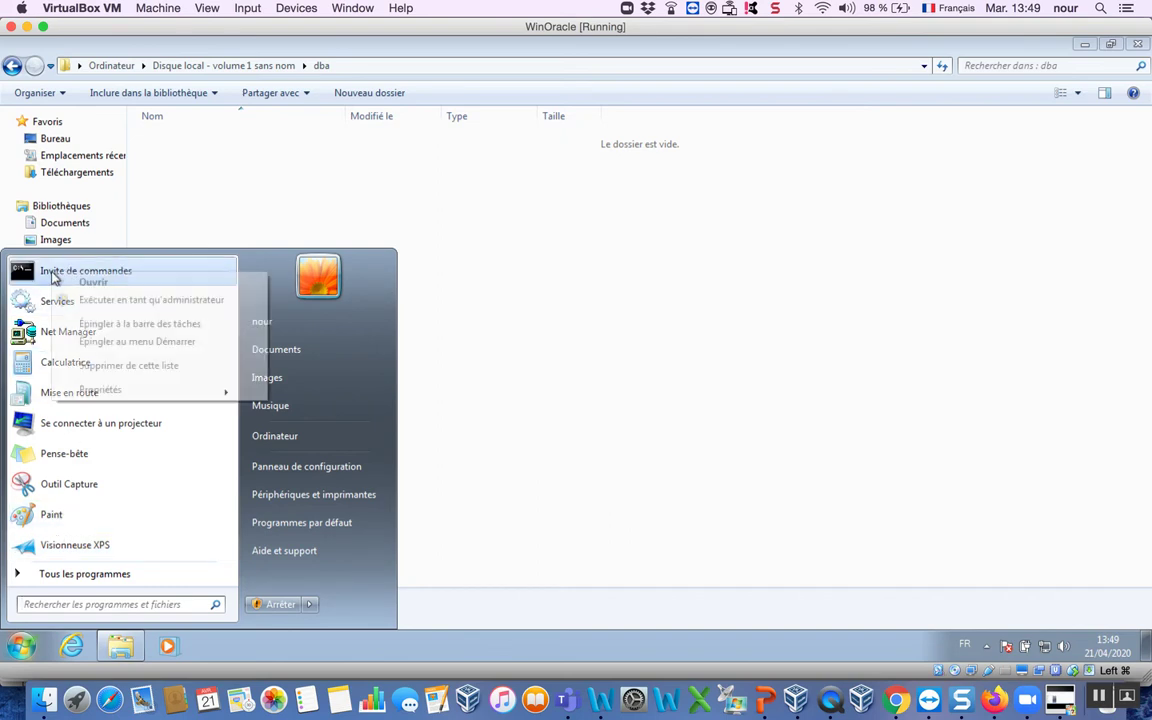
click(187, 301)
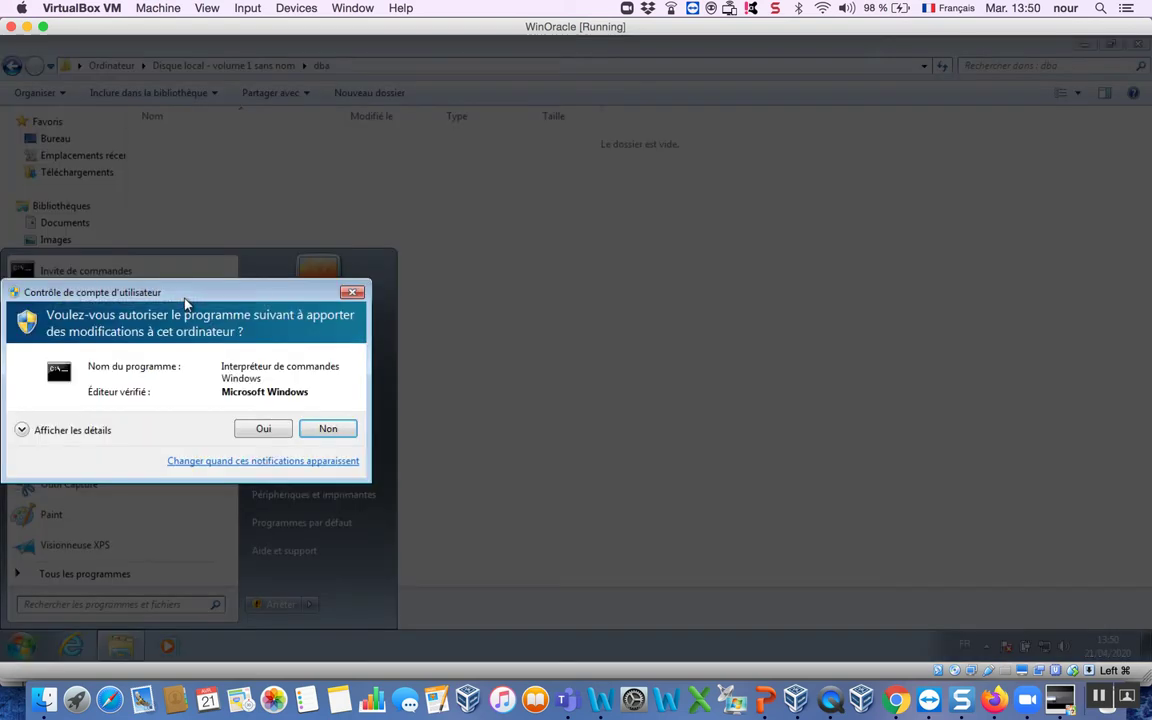
click(268, 430)
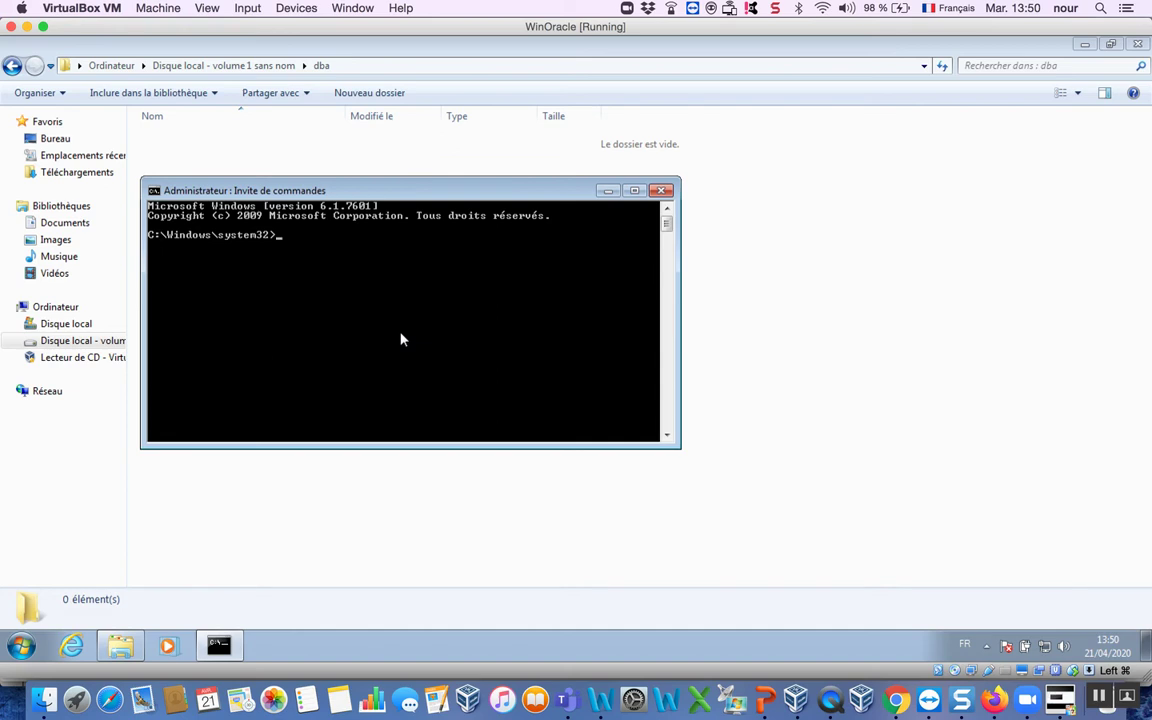
Set ORACLE_SID to dba in the elevated Command Prompt.
text(set oracle_siddba)
key(Return)
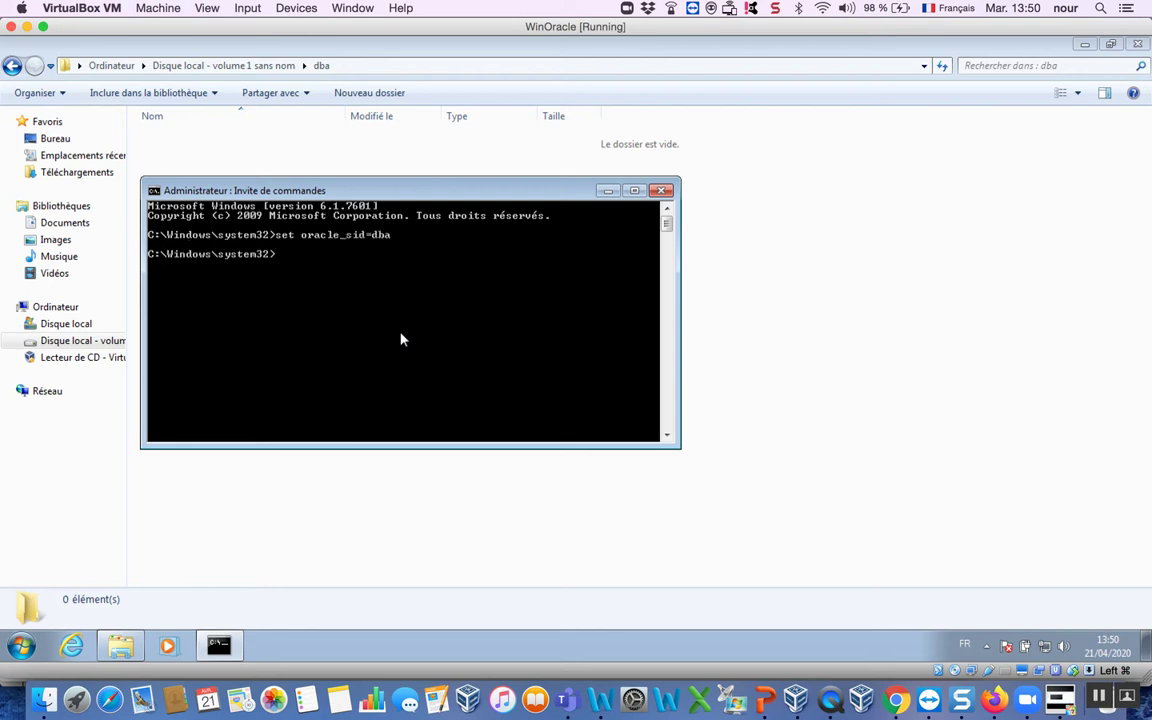
Run oradim -new -sid dba -startmode auto -intpwd with the SYS password to create the dba instance.
text(oradim -new -sid dba -start)
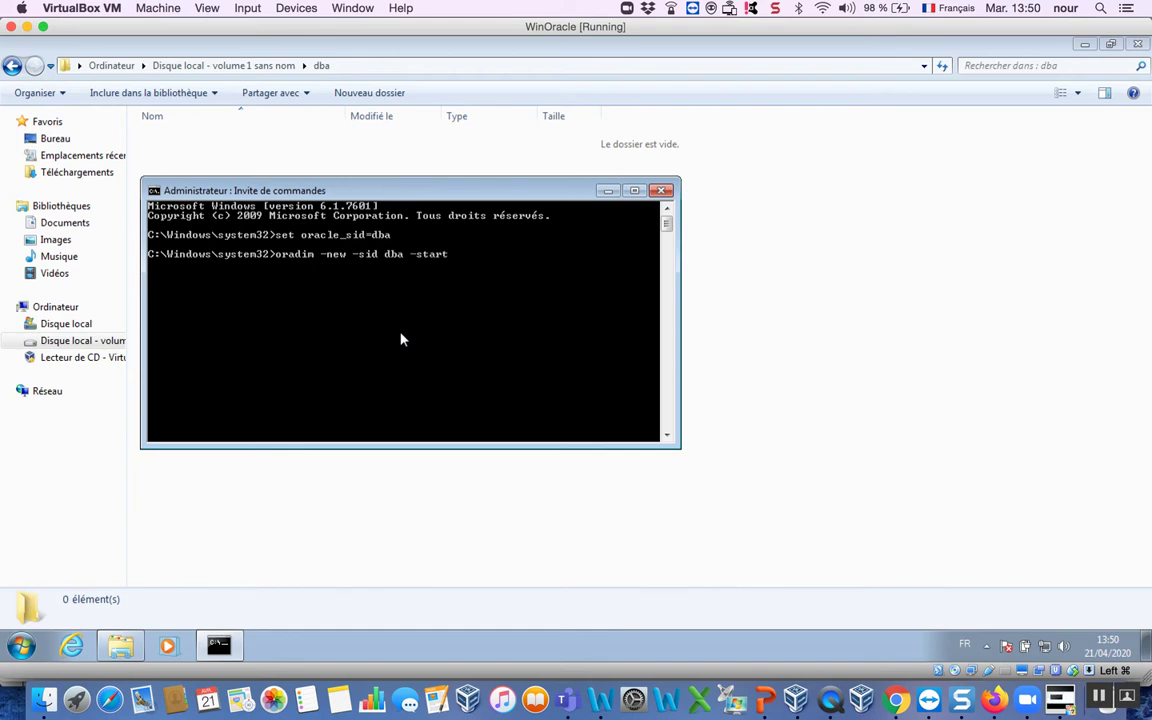
text(mode autpo)
key(BackSpace)
key(BackSpace)
text(o)
text( in)
text(t)
text(pw)
text(d)
text(-)
key(Right)
key(Return)
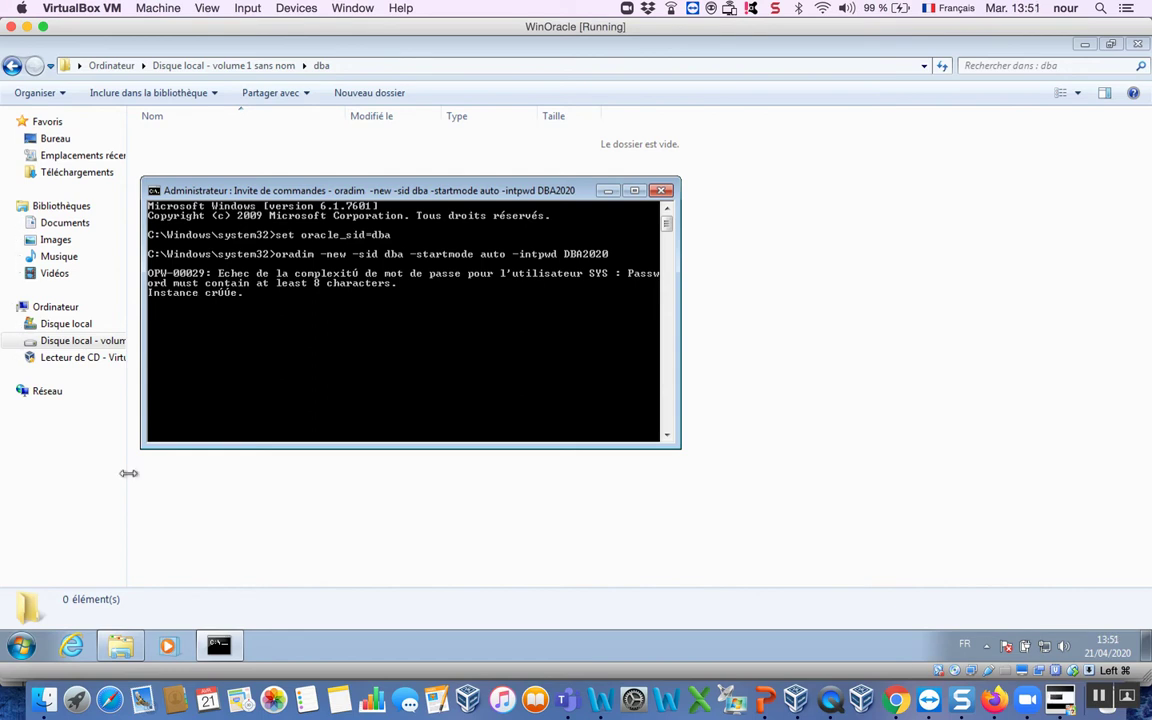
Open Services, confirm OracleServicedba shows Démarré in its properties, and close the console.
click(22, 645)
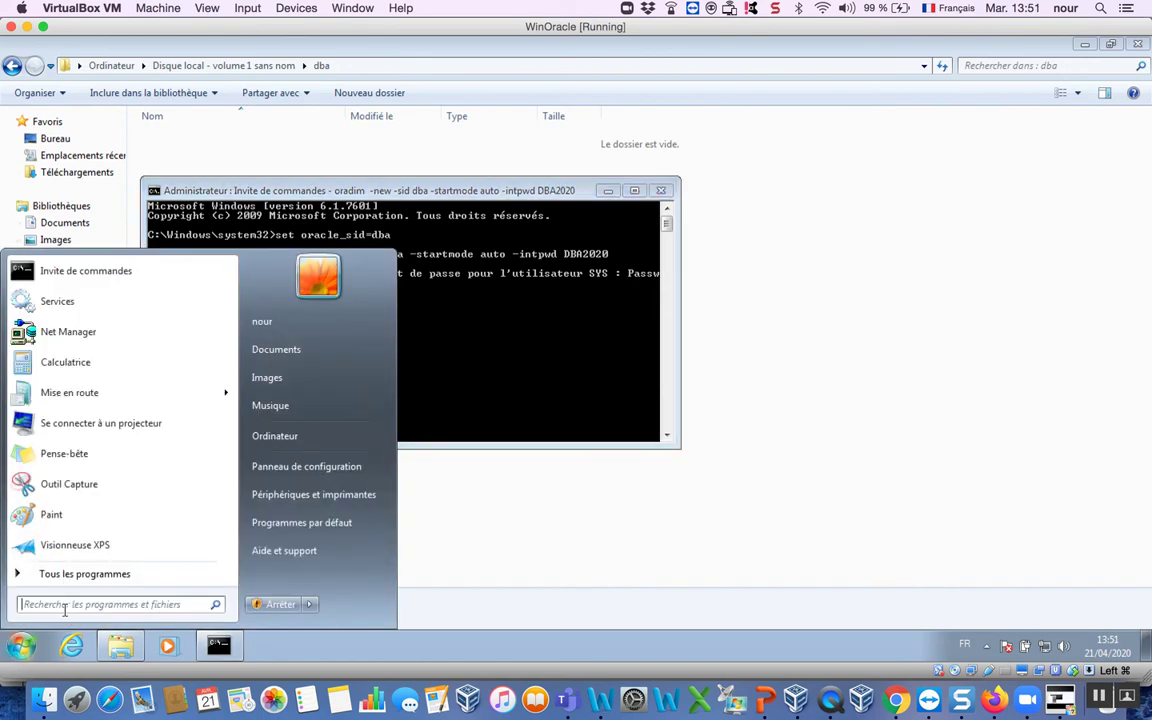
text(serv)
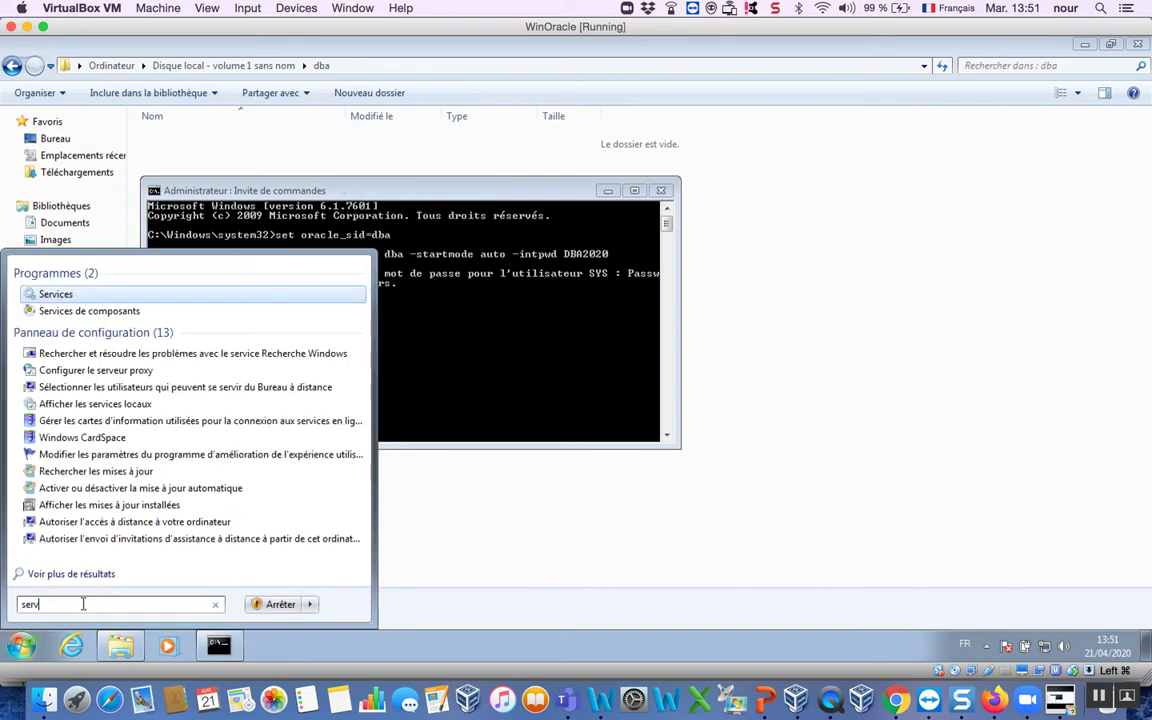
click(56, 297)
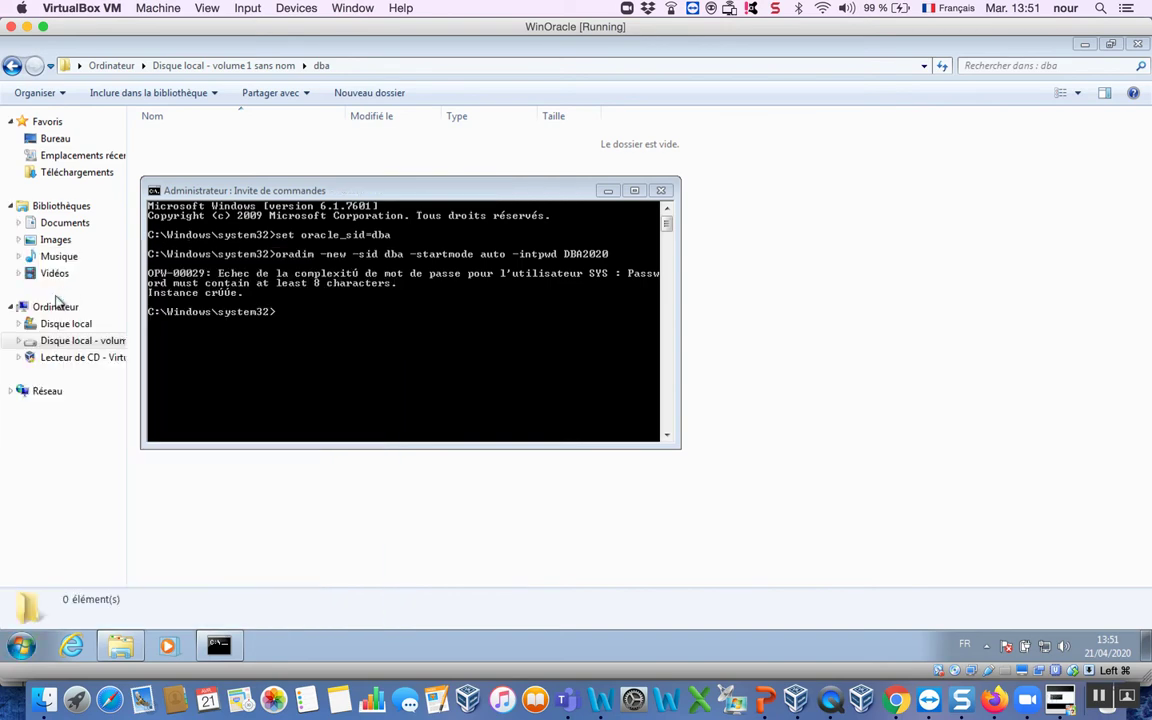
double_click(380, 110)
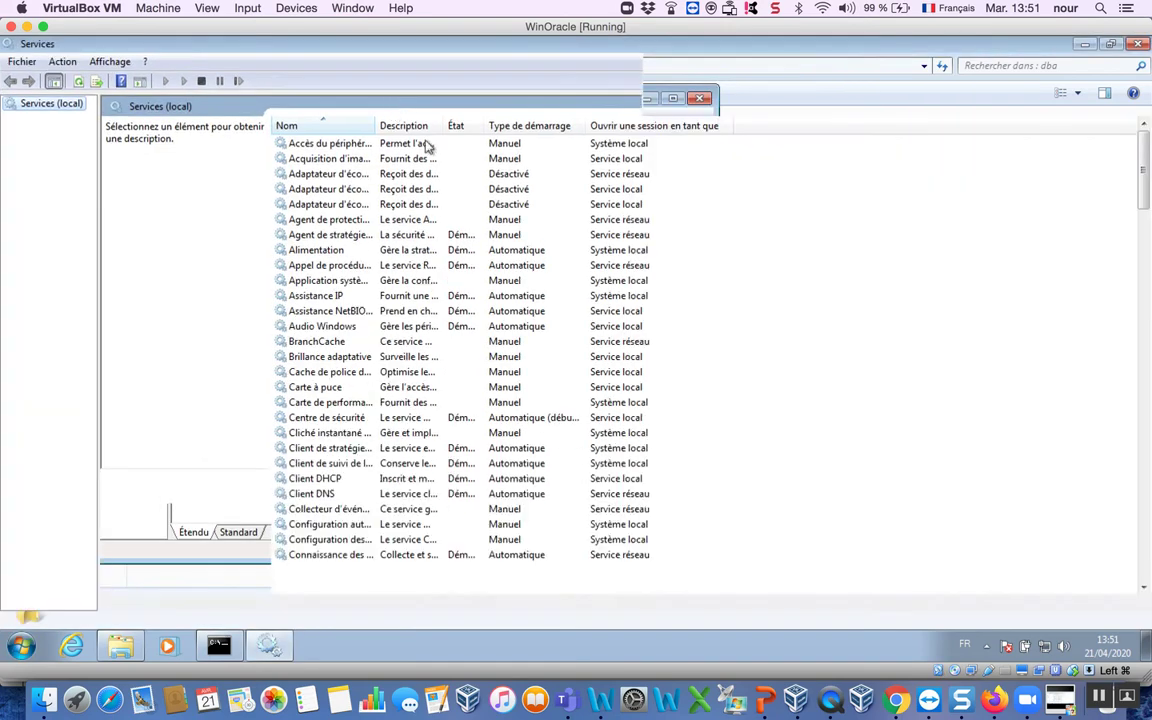
double_click(374, 125)
click(365, 221)
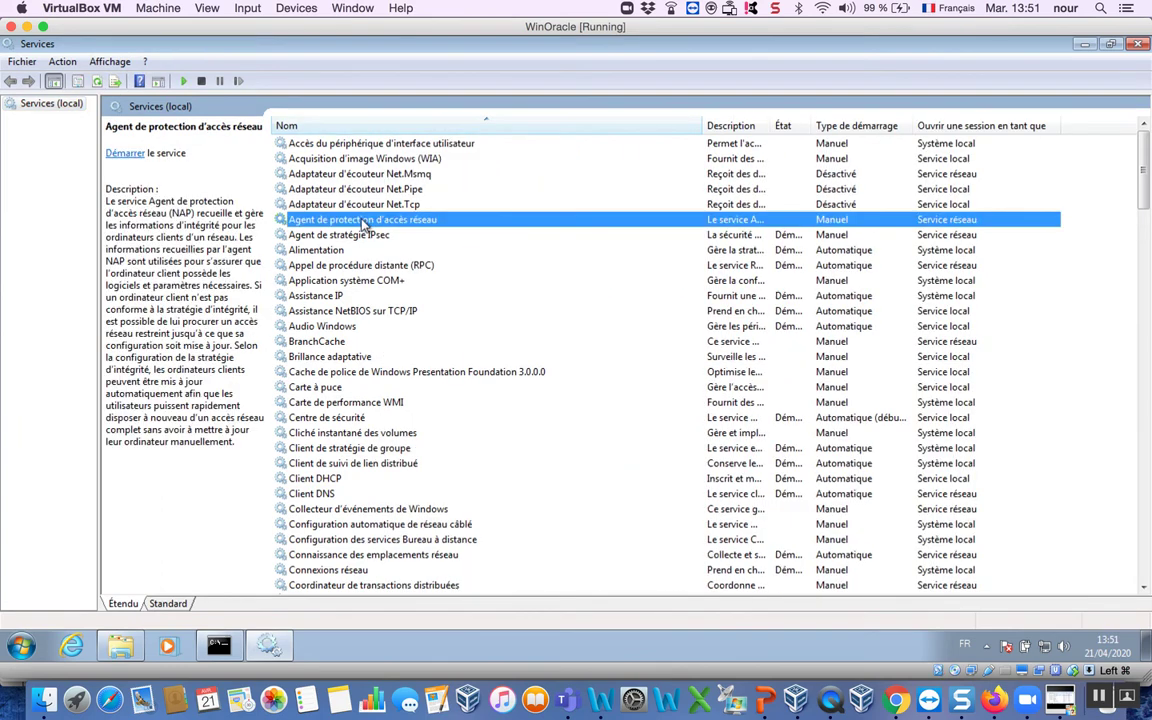
key(o)
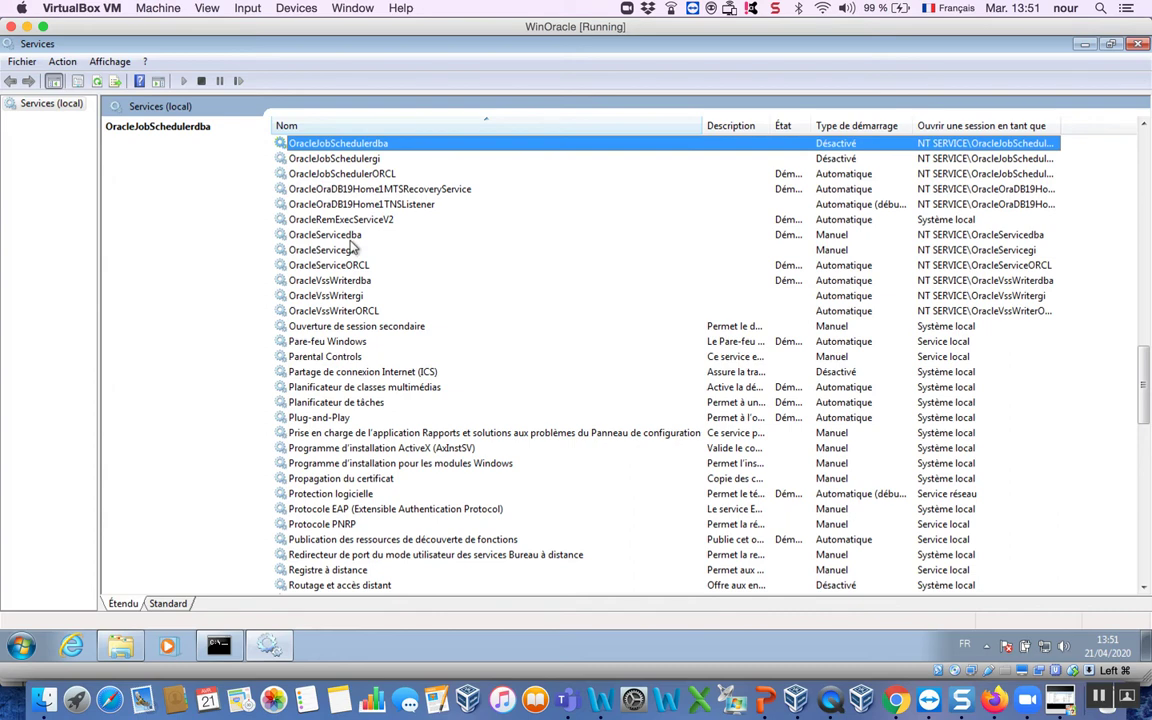
double_click(335, 234)
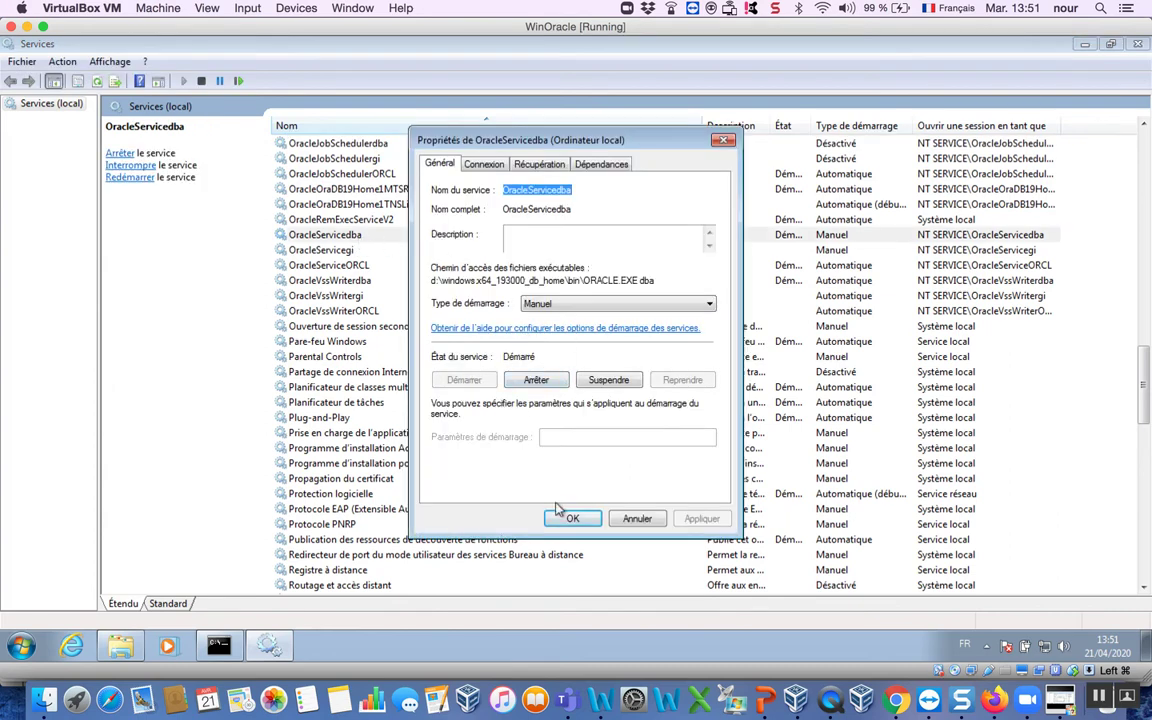
click(572, 518)
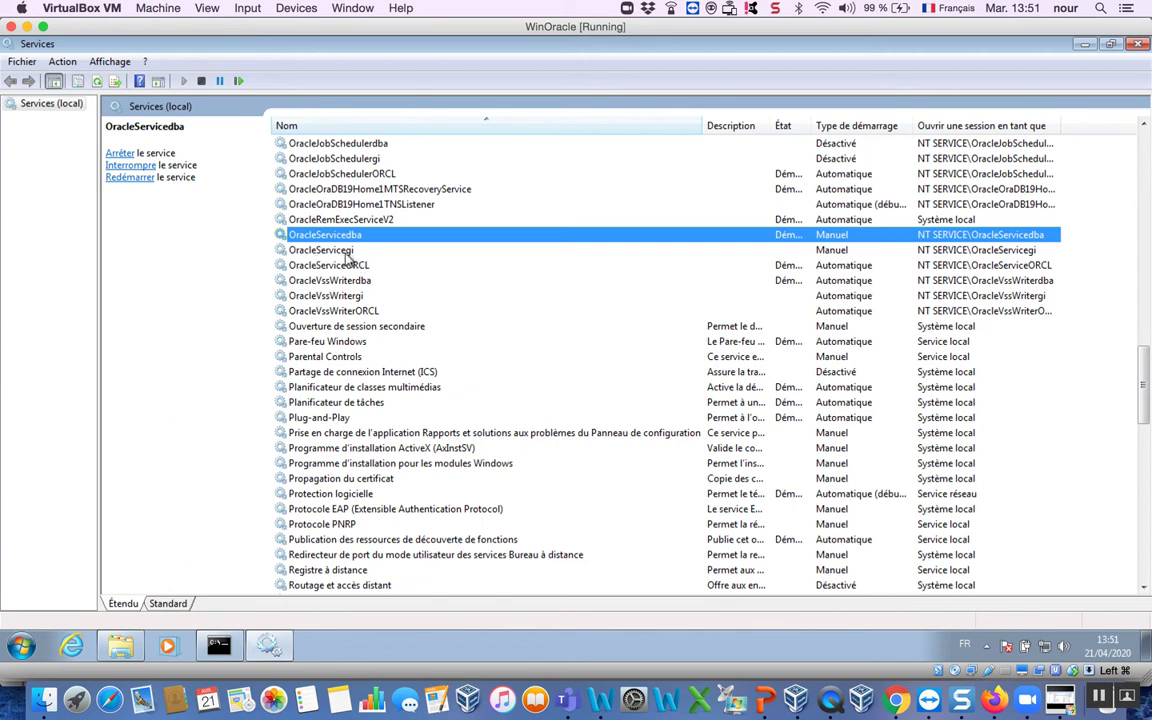
click(1138, 44)
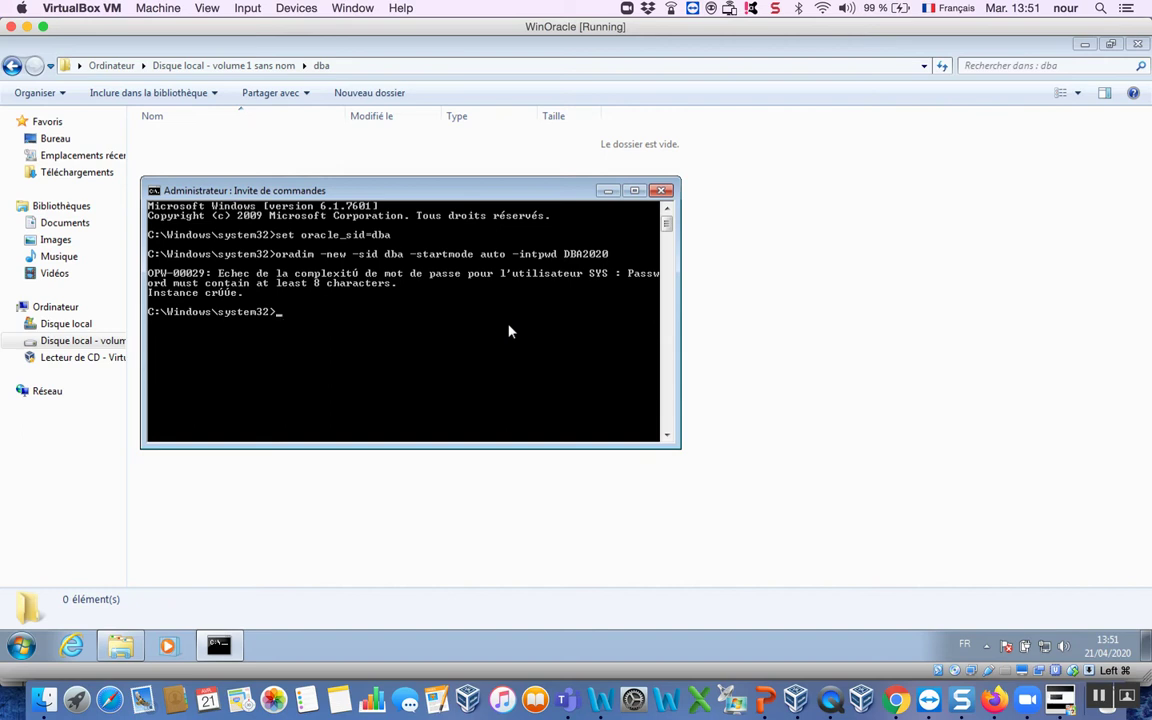
Launch sqlplus /nolog and enter connect / as sysdba for the idle dba instance.
text(sqlplus /nolog)
key(Return)
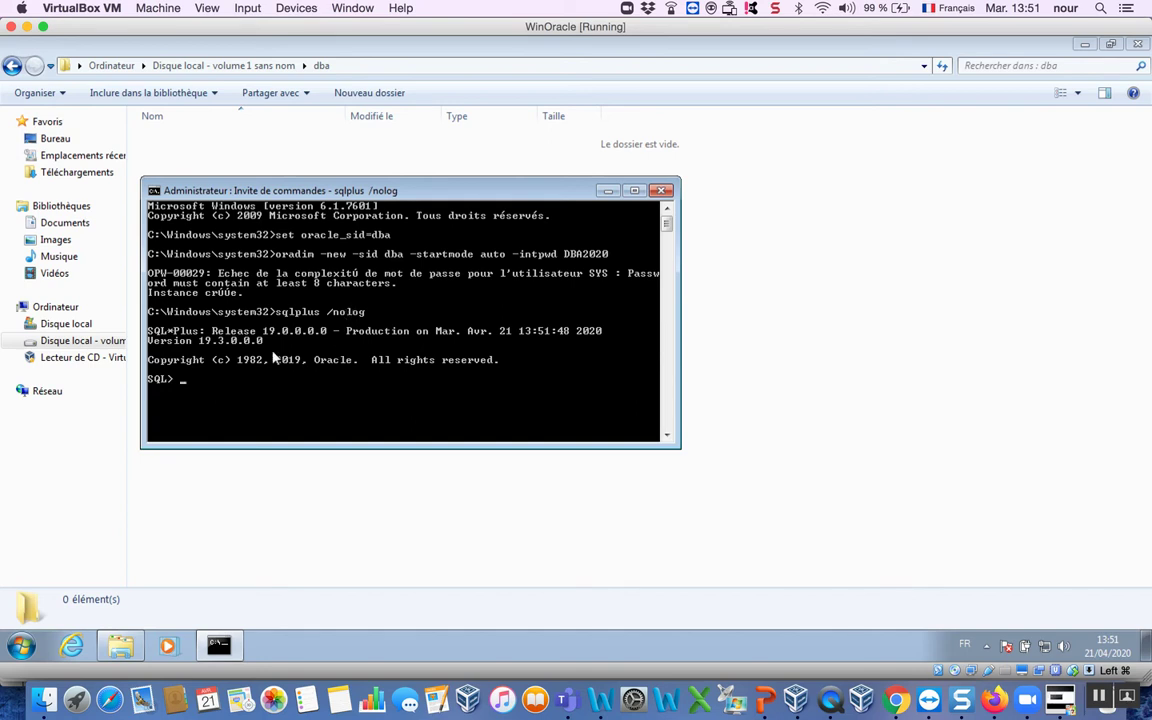
text(connect /sysdba)
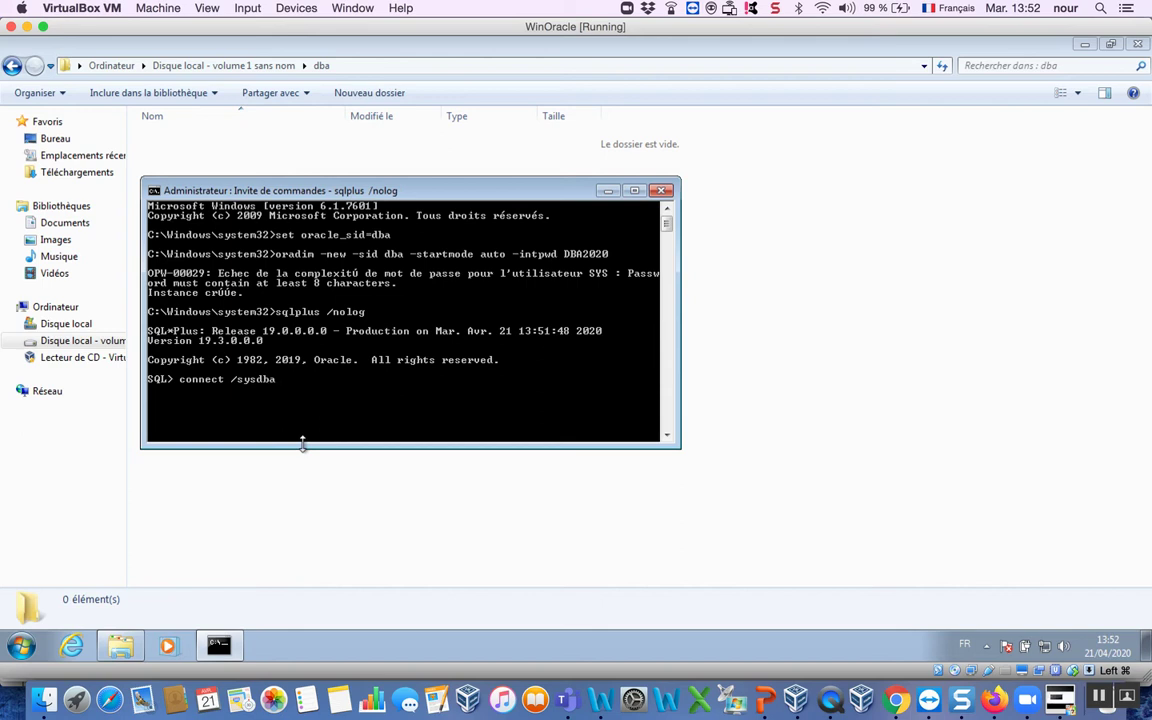
key(Left)
key(Left)
key(Left)
key(Left)
key(Left)
key(Left)
text(as)
key(Left)
key(Left)
key(Left)
key(Left)
key(Left)
text(sys)
key(BackSpace)
key(BackSpace)
key(BackSpace)
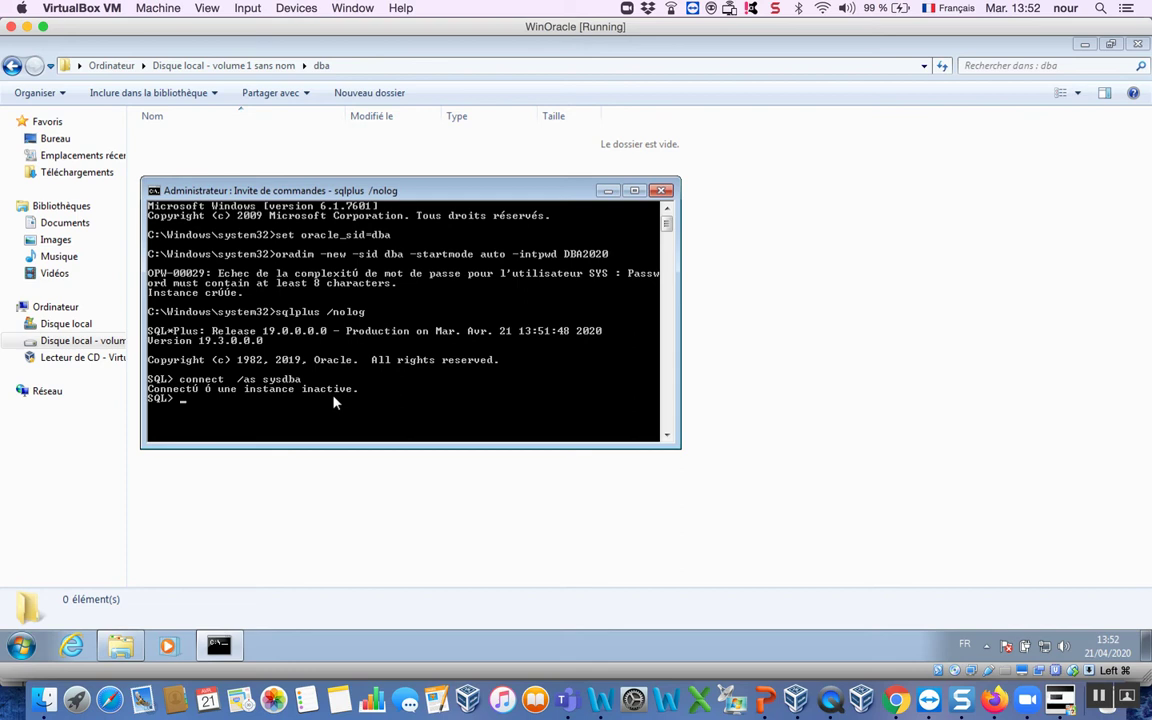
click(363, 495)
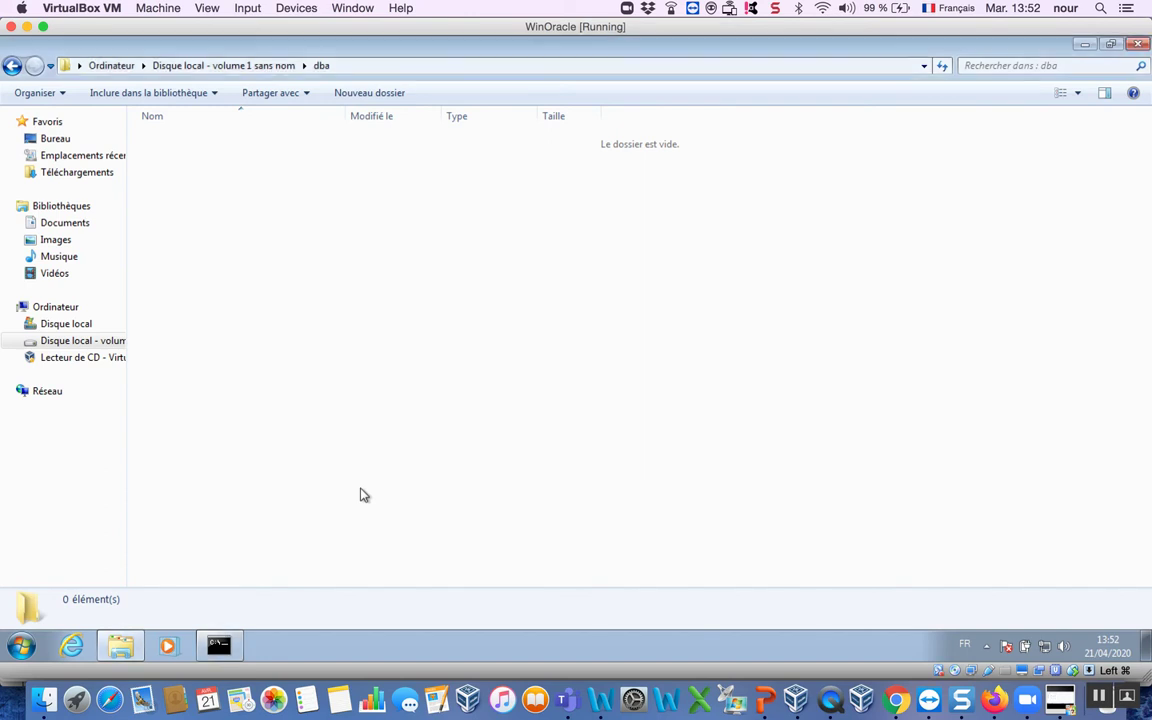
Open gi.txt in the drive folder to review its three parameter lines, then close it.
click(220, 66)
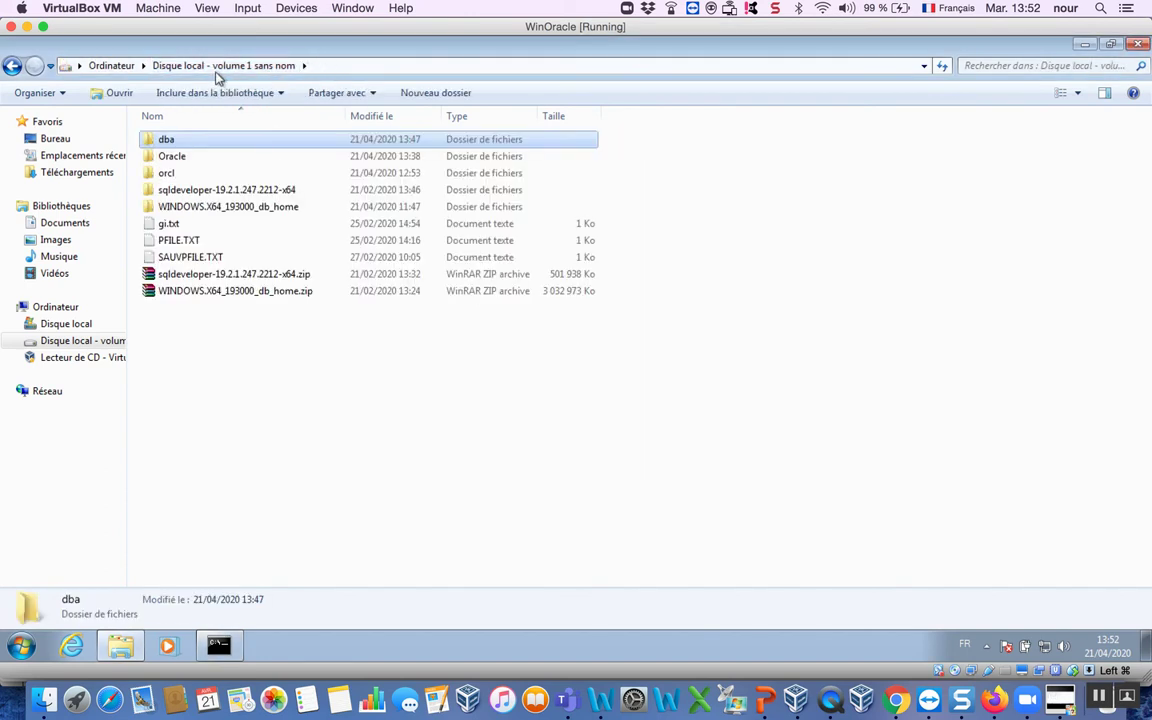
double_click(166, 224)
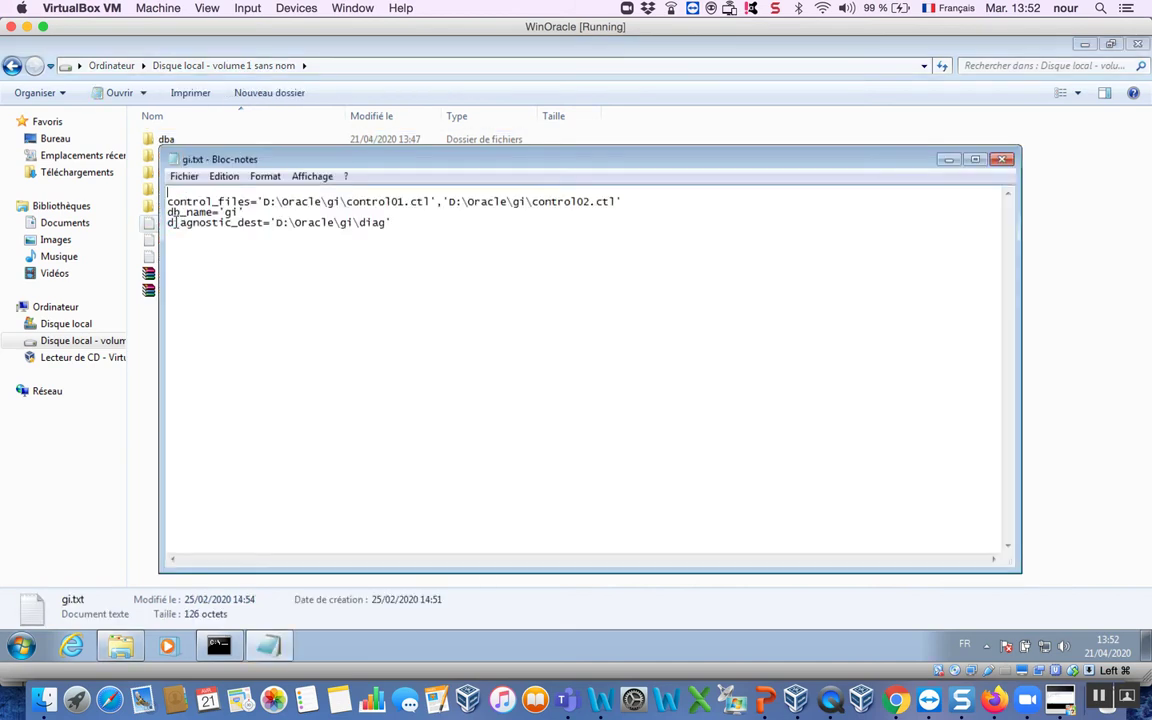
drag(415, 231, 166, 206)
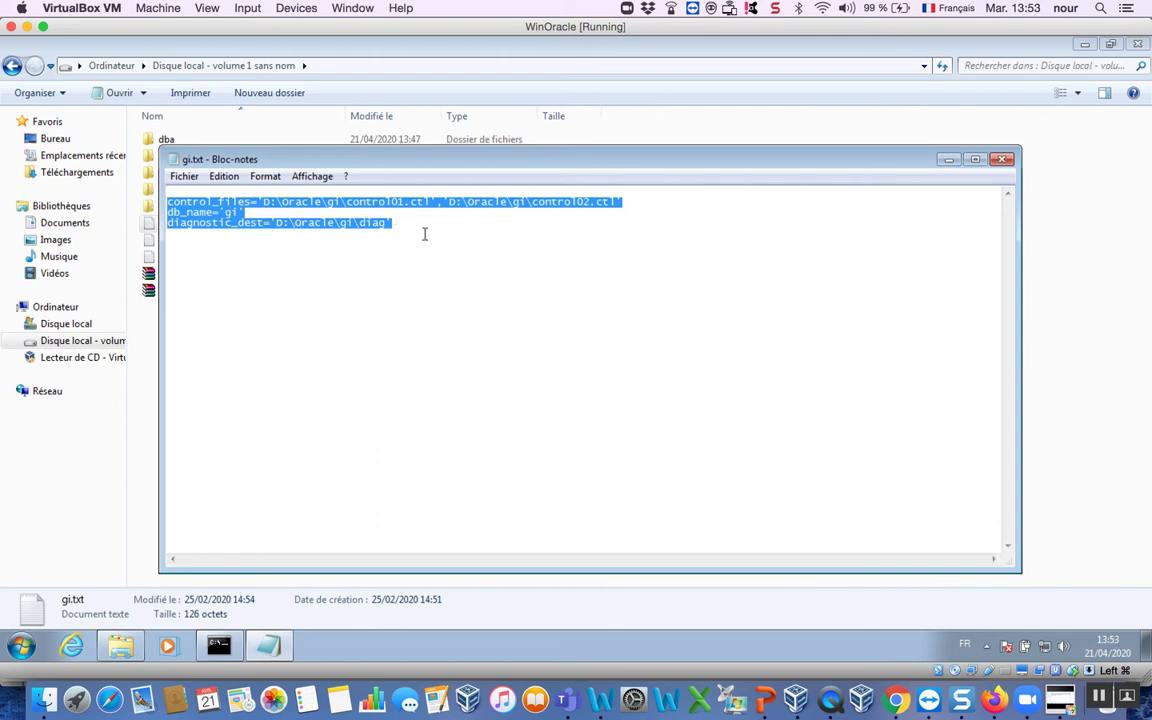
click(295, 196)
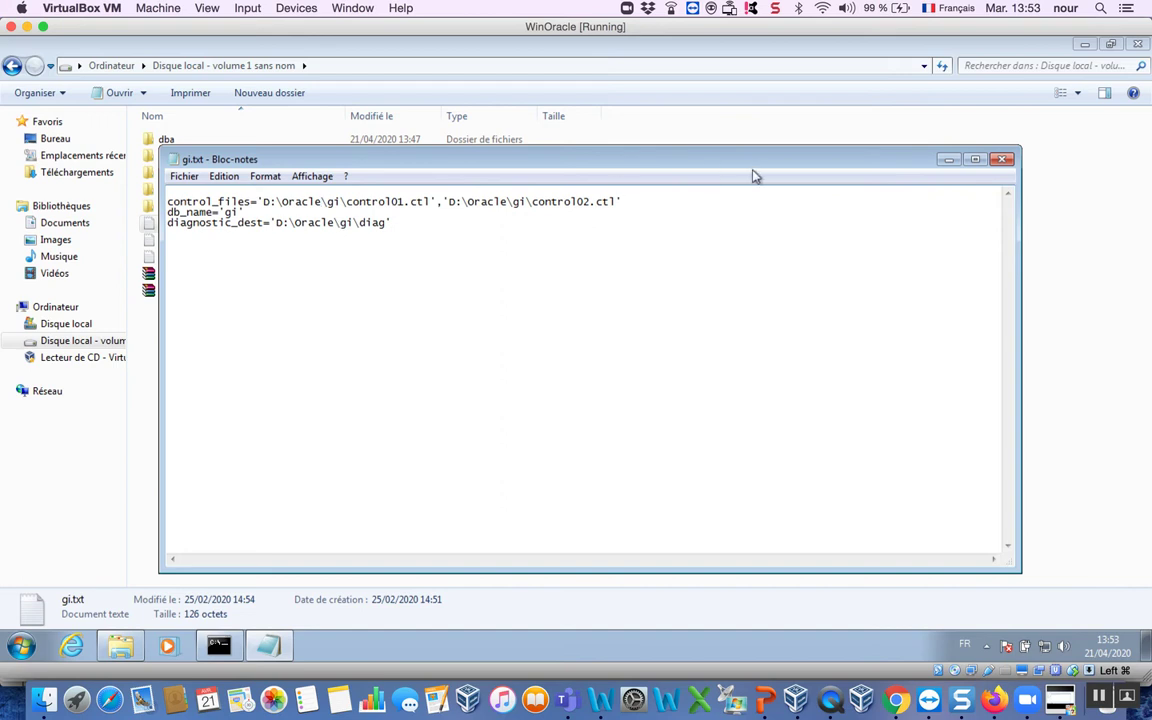
click(1001, 159)
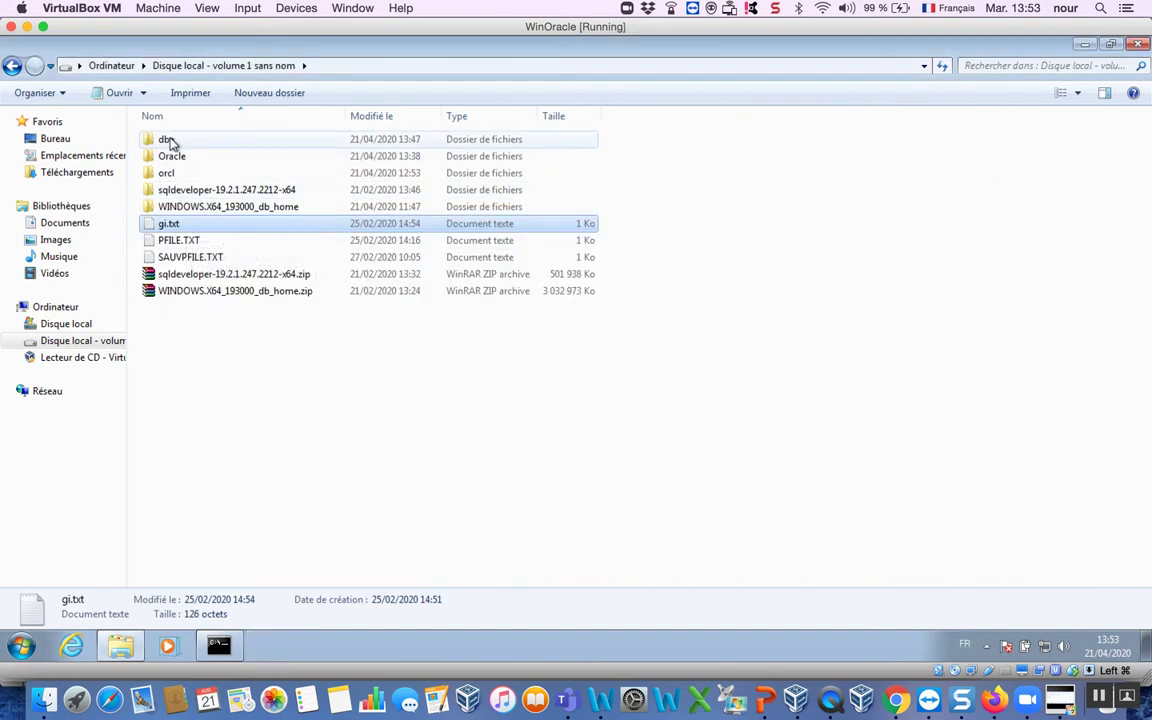
Paste a copy of gi.txt into the dba folder and rename it dba.txt.
double_click(166, 140)
key(ctrl+v)
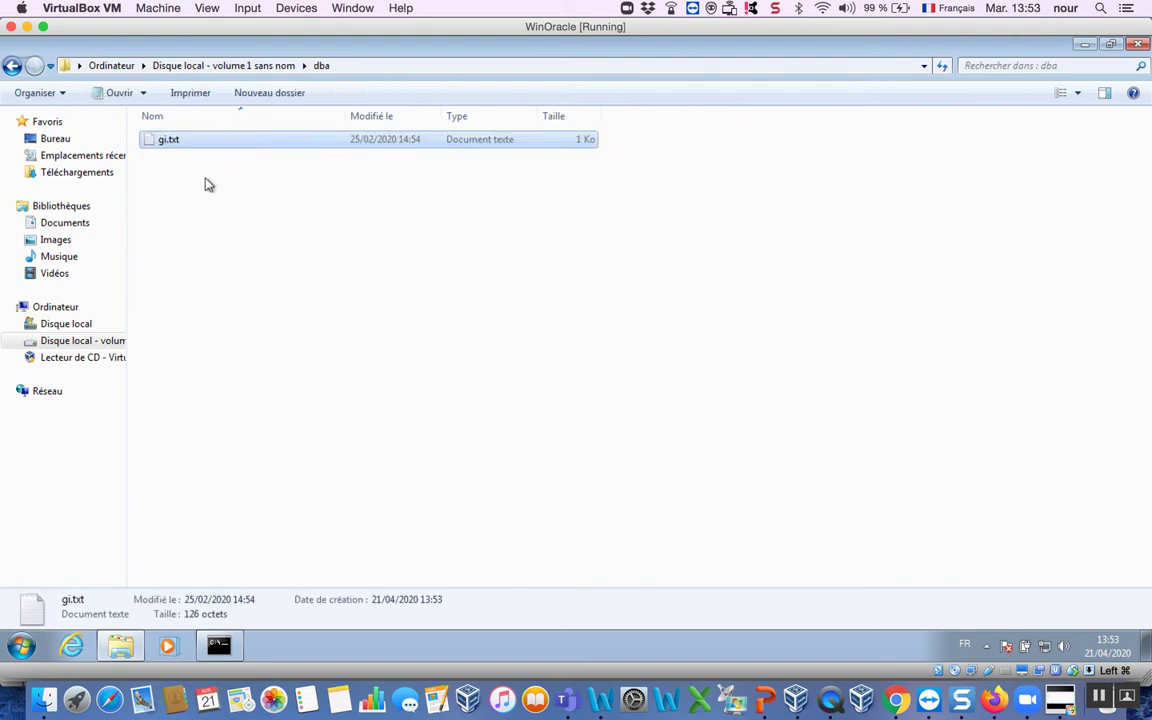
click(168, 140)
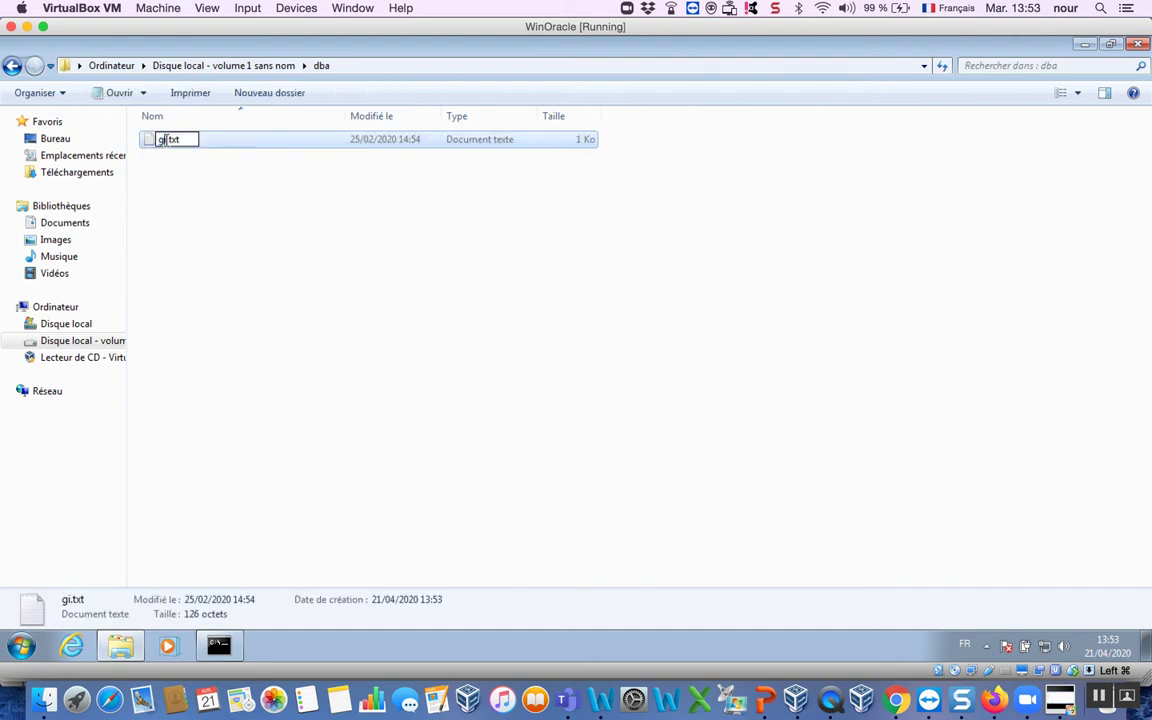
text(dba)
key(Return)
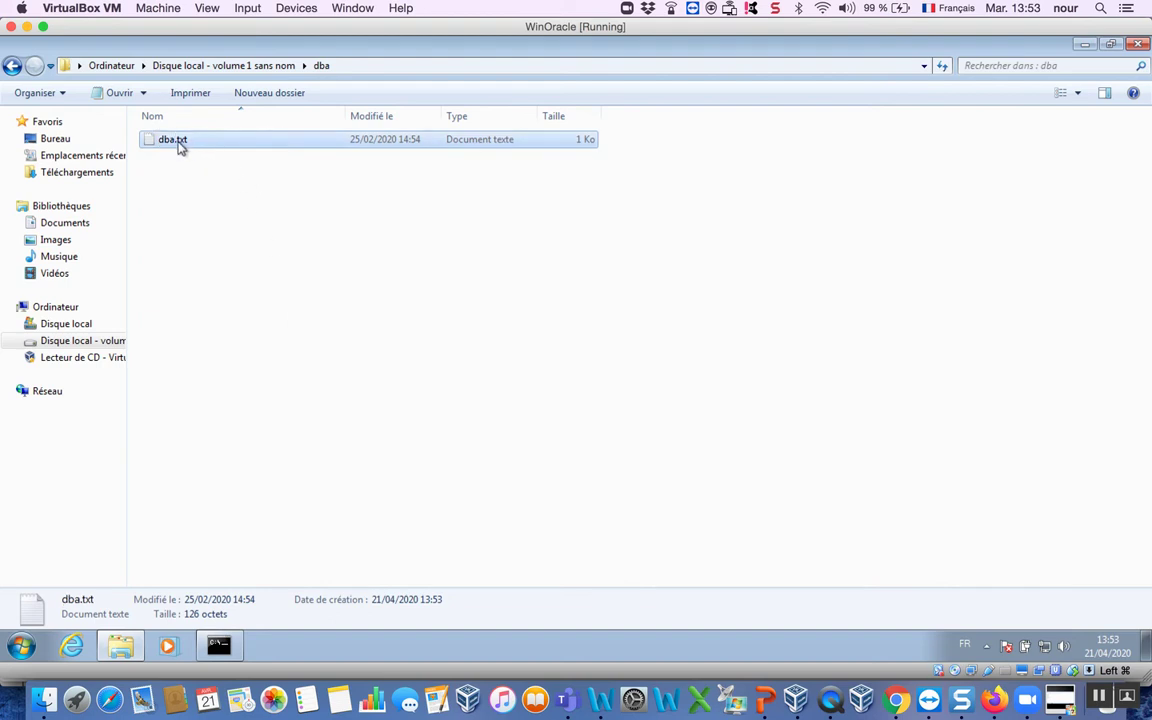
In dba.txt, set db_name='dba' and diagnostic_dest to D:\dba\diag.
double_click(176, 140)
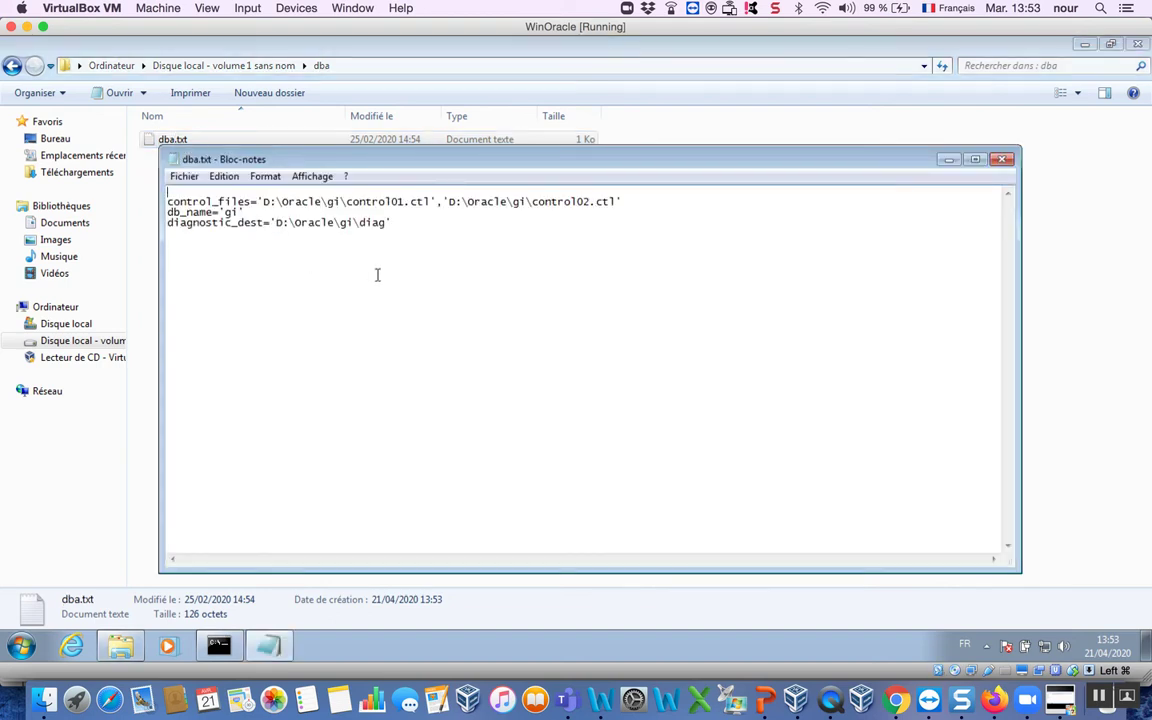
click(265, 201)
drag(392, 223, 167, 212)
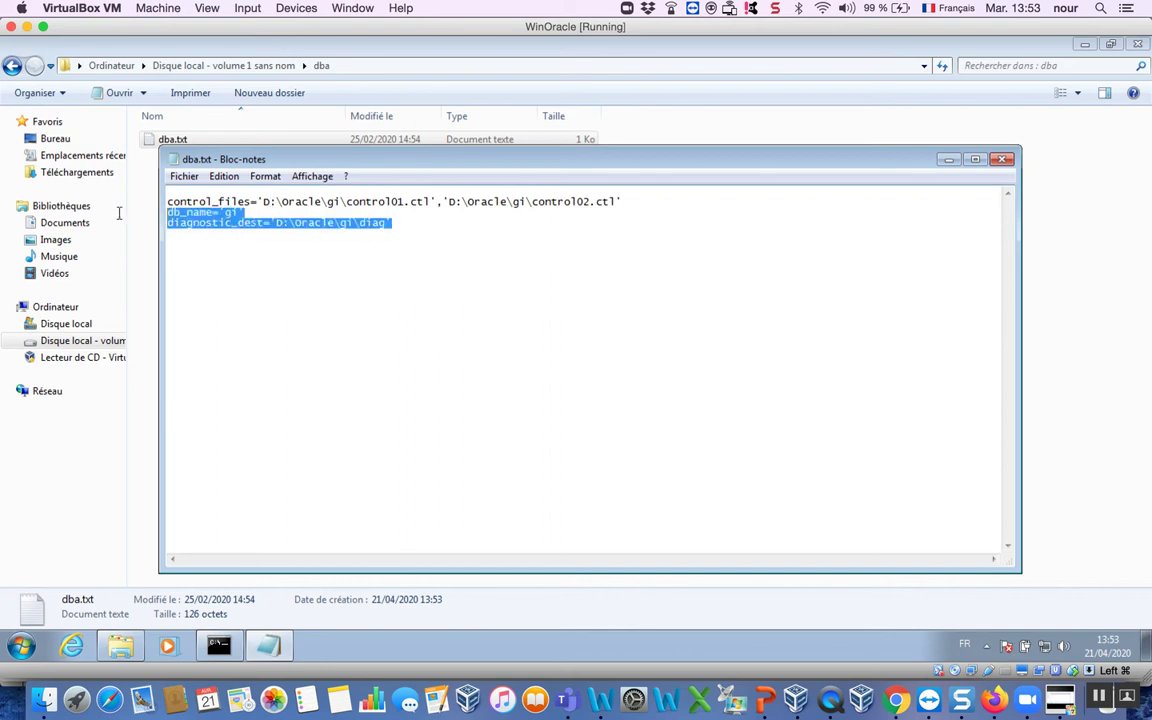
click(234, 213)
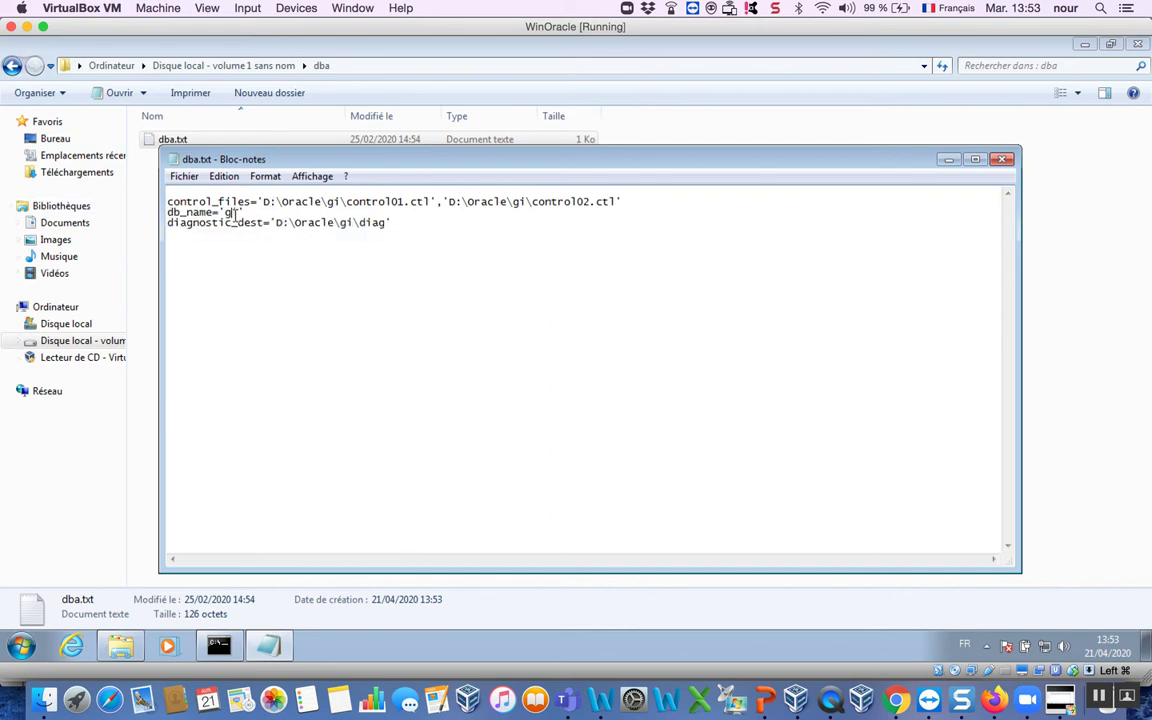
key(BackSpace)
key(BackSpace)
text(dba)
click(331, 224)
key(BackSpace)
key(BackSpace)
key(BackSpace)
key(BackSpace)
key(BackSpace)
key(BackSpace)
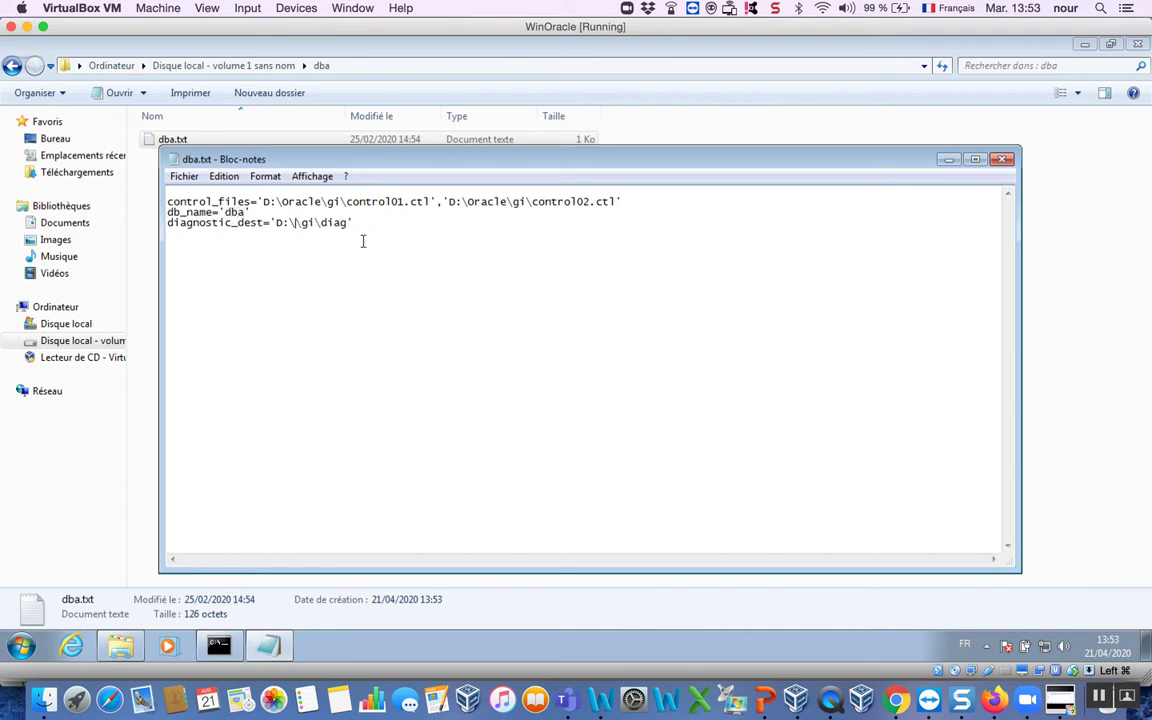
text(dba)
click(331, 223)
key(BackSpace)
key(BackSpace)
drag(364, 165, 437, 178)
key(BackSpace)
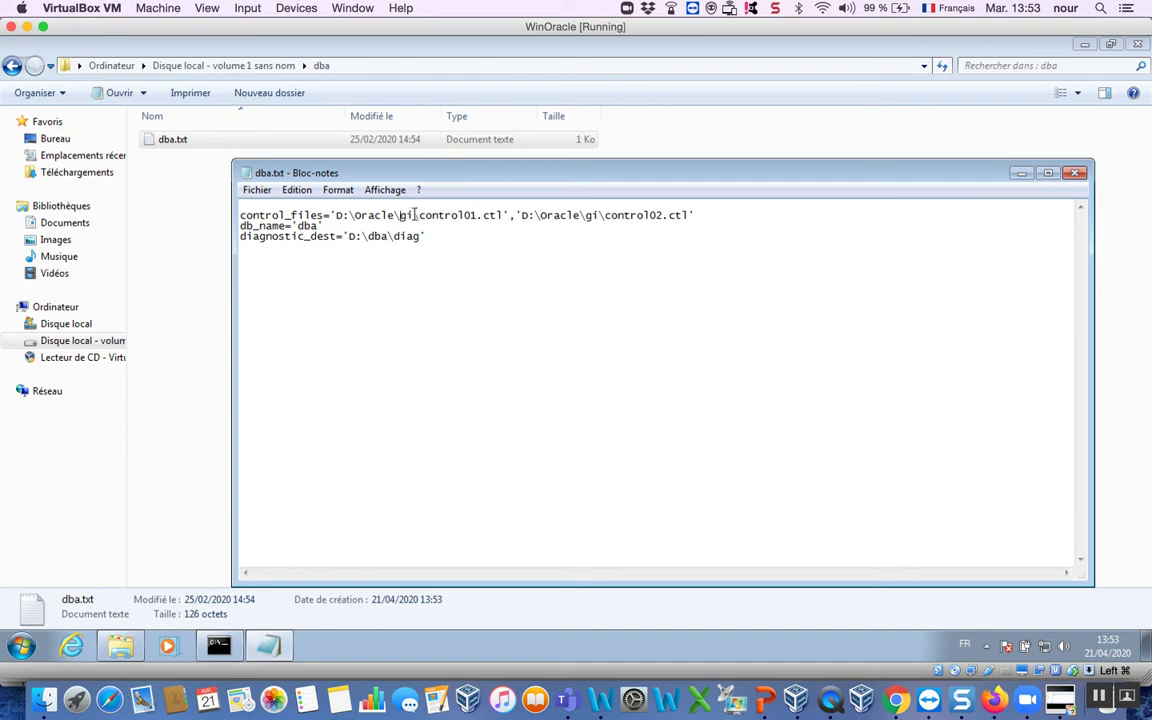
Point both control file paths to D:\dba and save dba.txt.
key(BackSpace)
key(BackSpace)
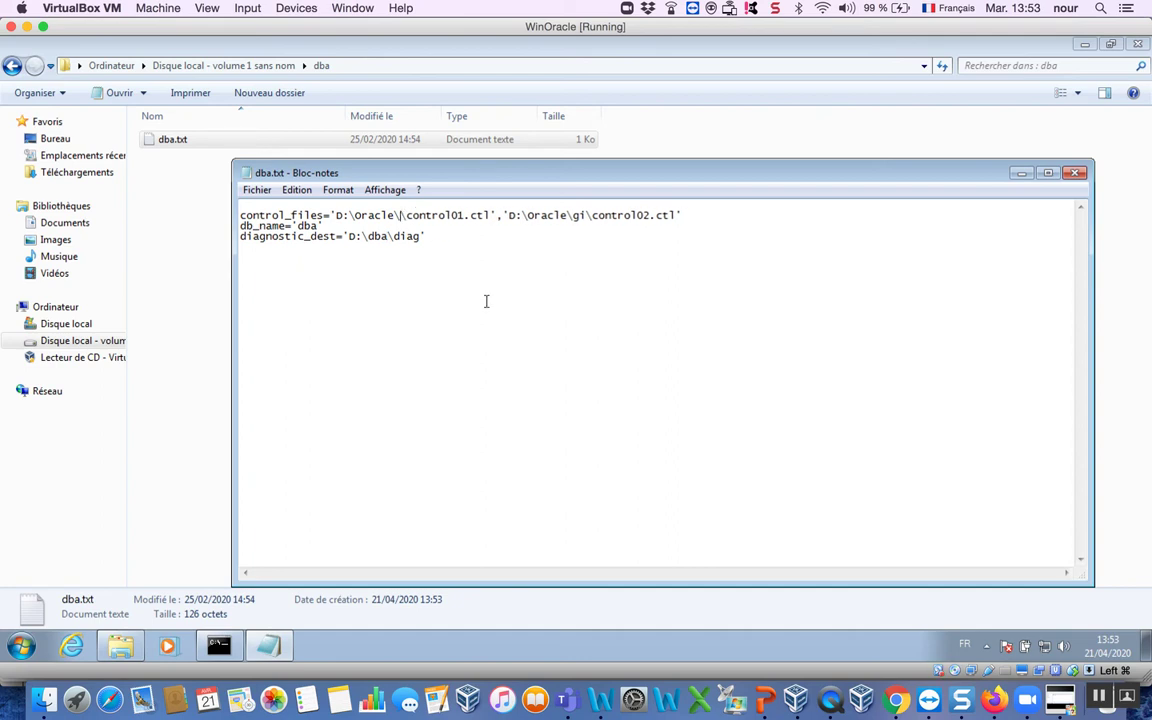
key(BackSpace)
key(BackSpace)
key(BackSpace)
key(BackSpace)
key(BackSpace)
key(BackSpace)
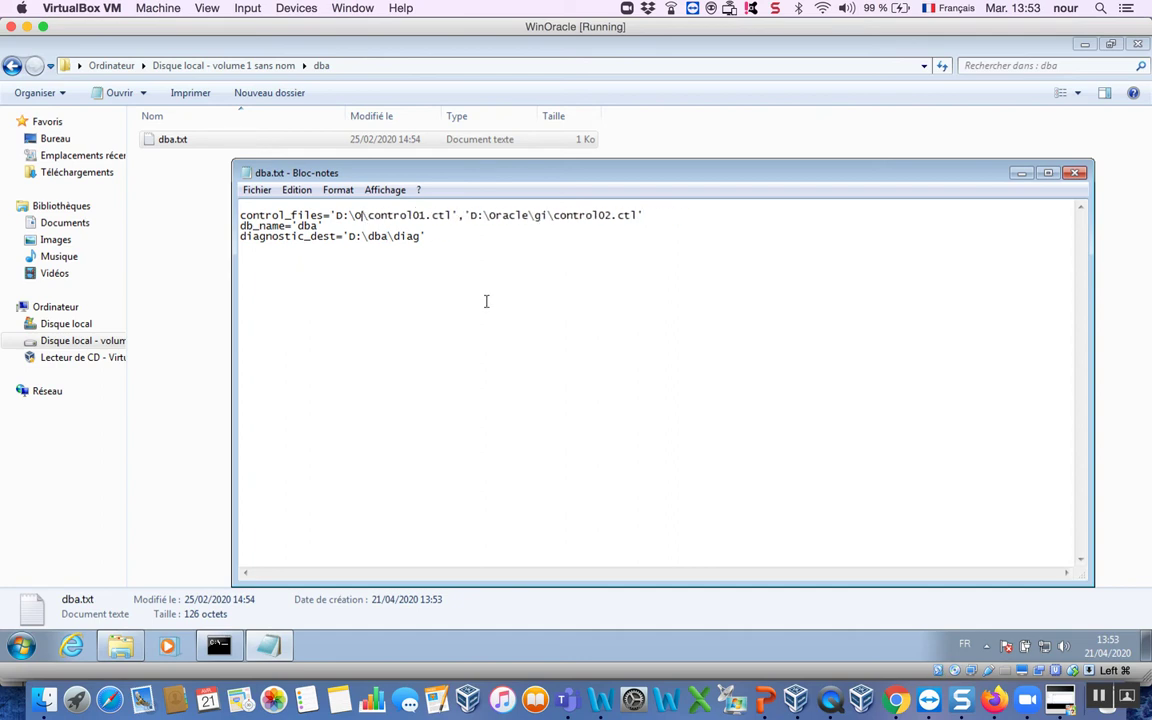
text(dba)
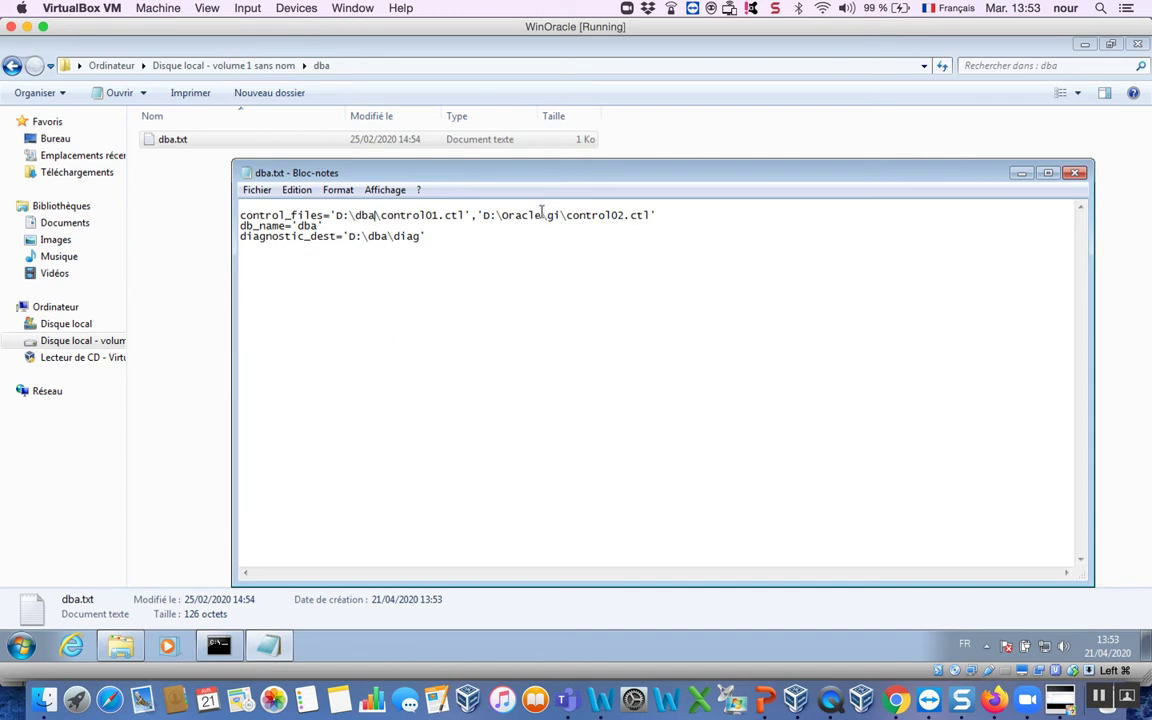
click(558, 216)
key(BackSpace)
key(BackSpace)
key(BackSpace)
key(BackSpace)
key(BackSpace)
key(BackSpace)
key(BackSpace)
key(BackSpace)
key(BackSpace)
text(dba)
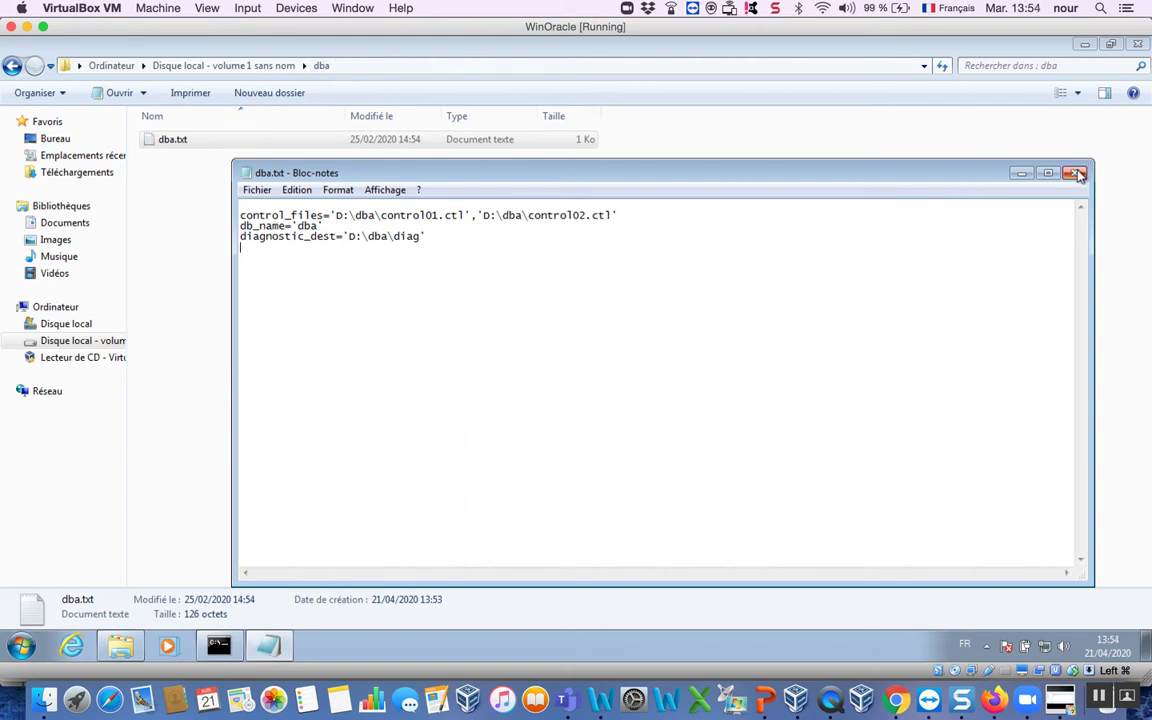
key(alt+F4)
click(497, 356)
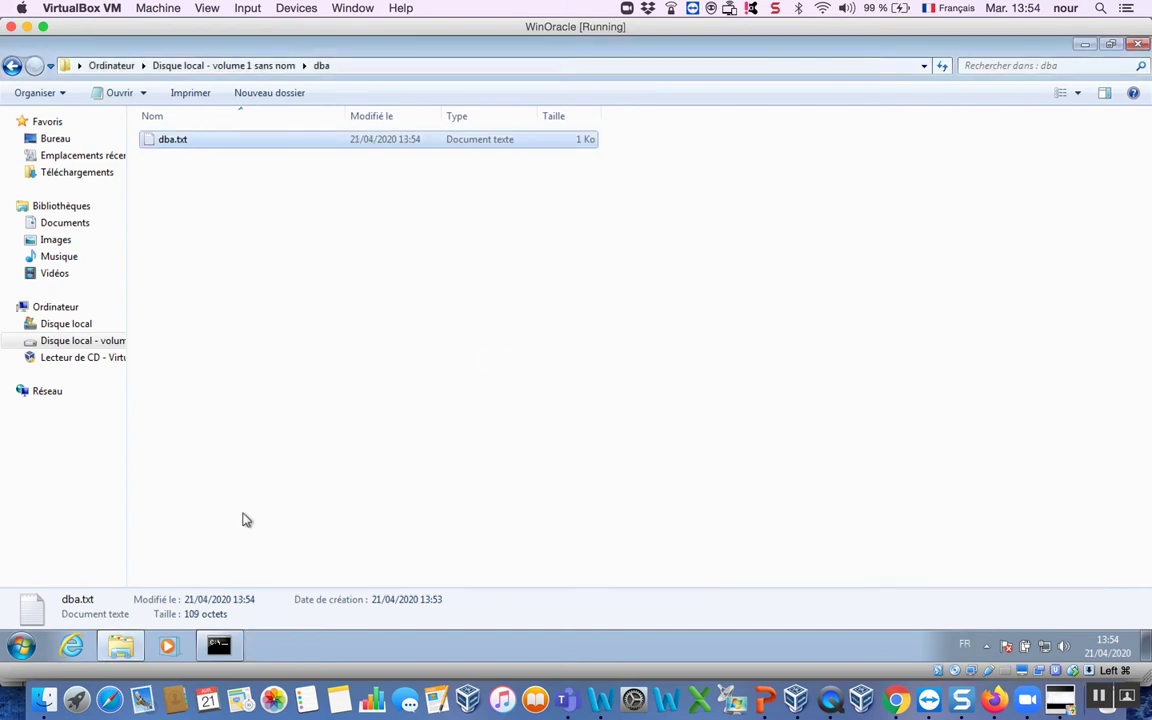
Run create spfile from pfile='d:\dba\dba.txt'; in SQL*Plus to build the server parameter file.
click(222, 646)
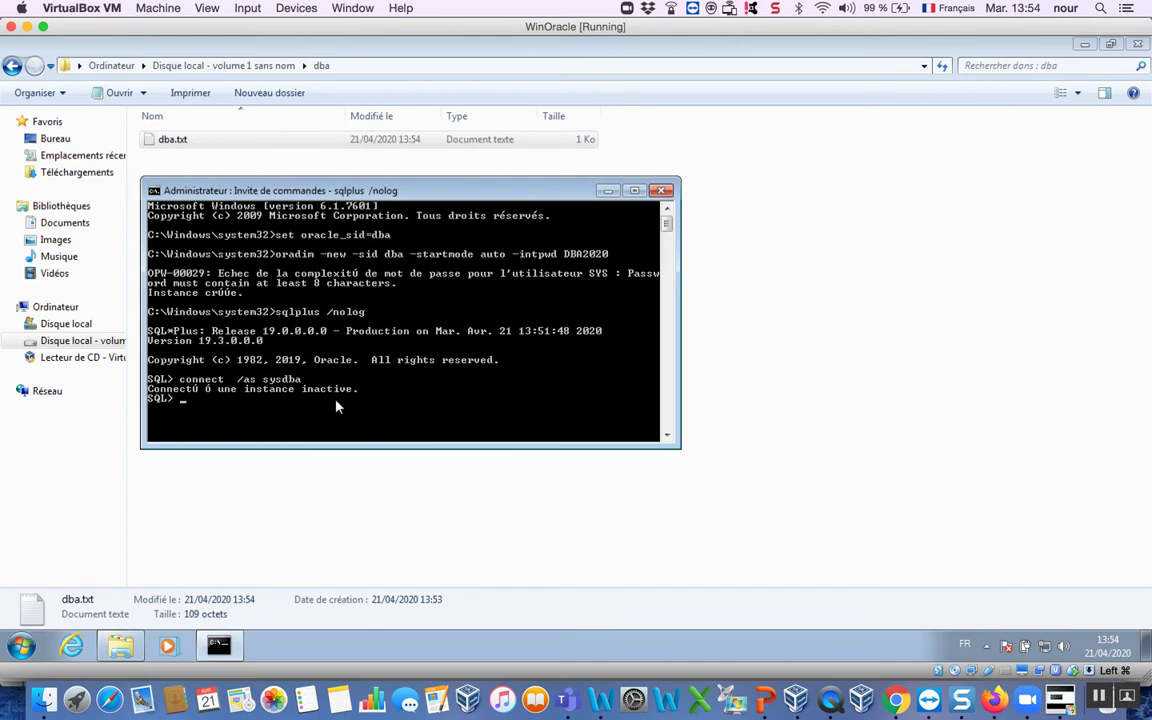
text(create spfile from )
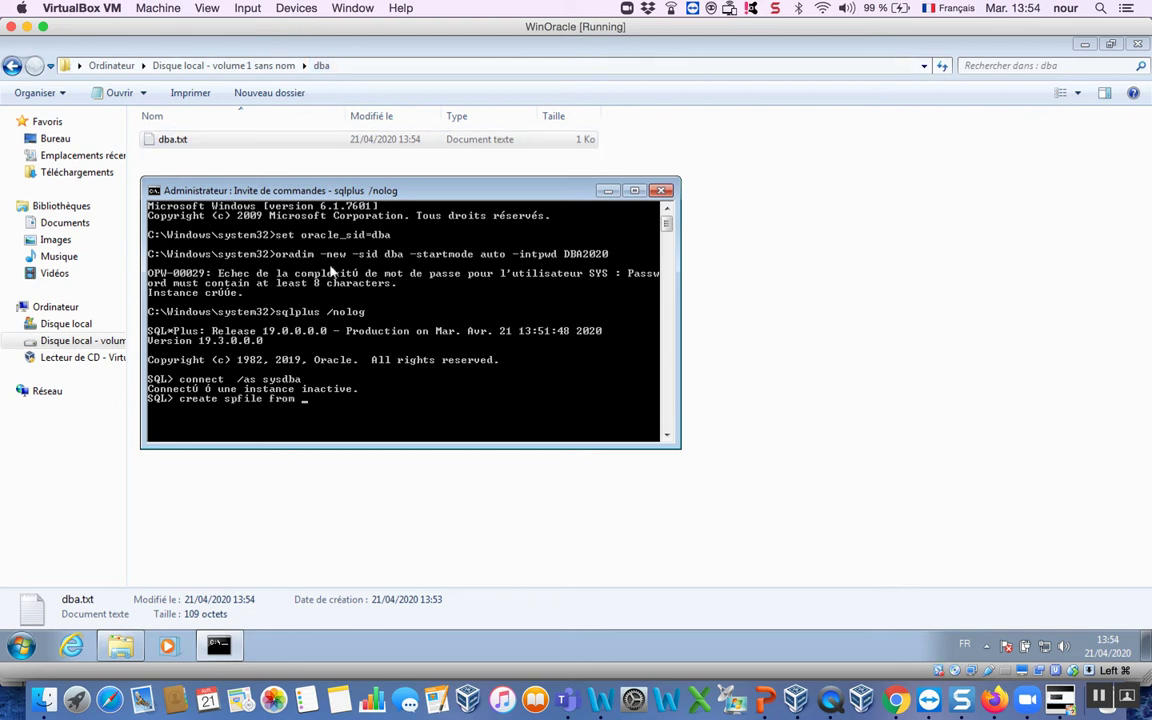
text(pfile='d:\dba)
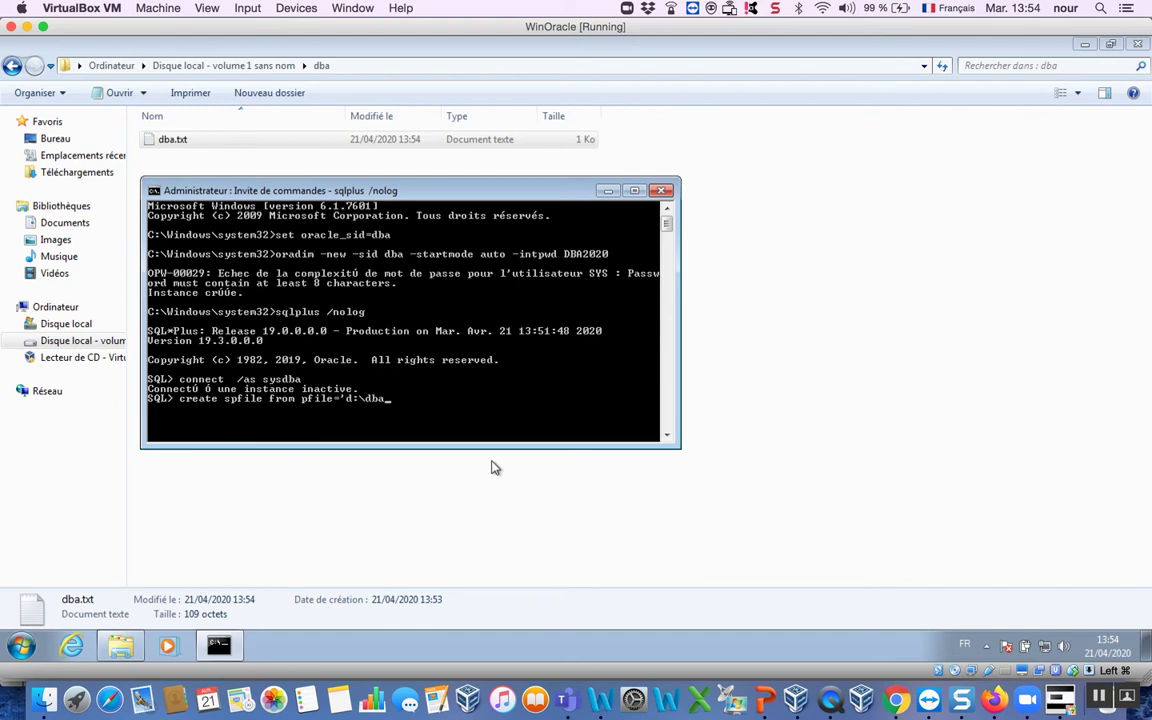
text(^)
key(BackSpace)
text(\dba.txt';)
key(Return)
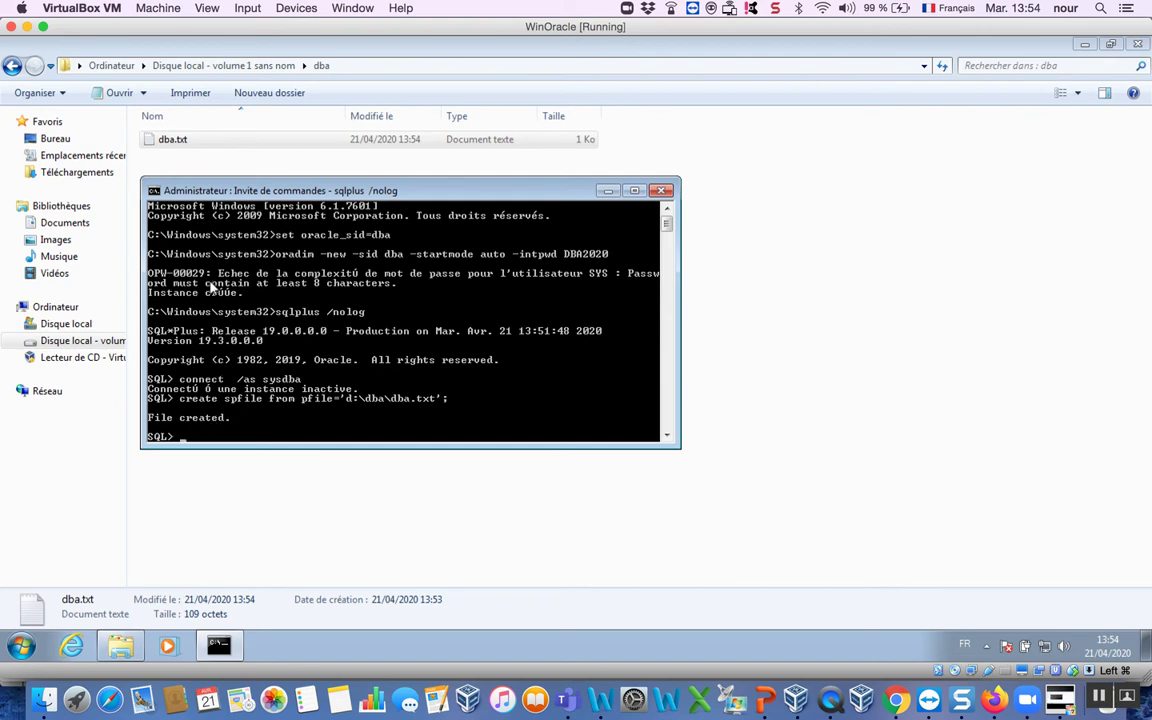
Browse WINDOWS.X64_193000_db_home to its database folder and locate the new SPFILEDBA.ORA.
click(191, 68)
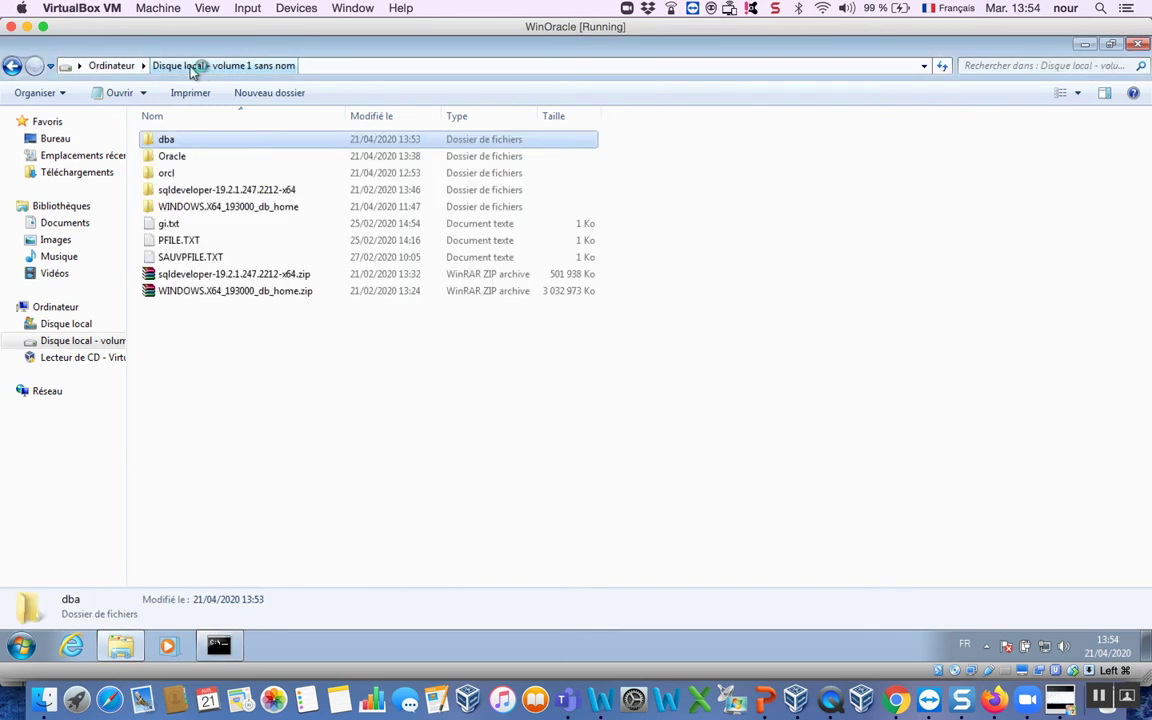
double_click(190, 208)
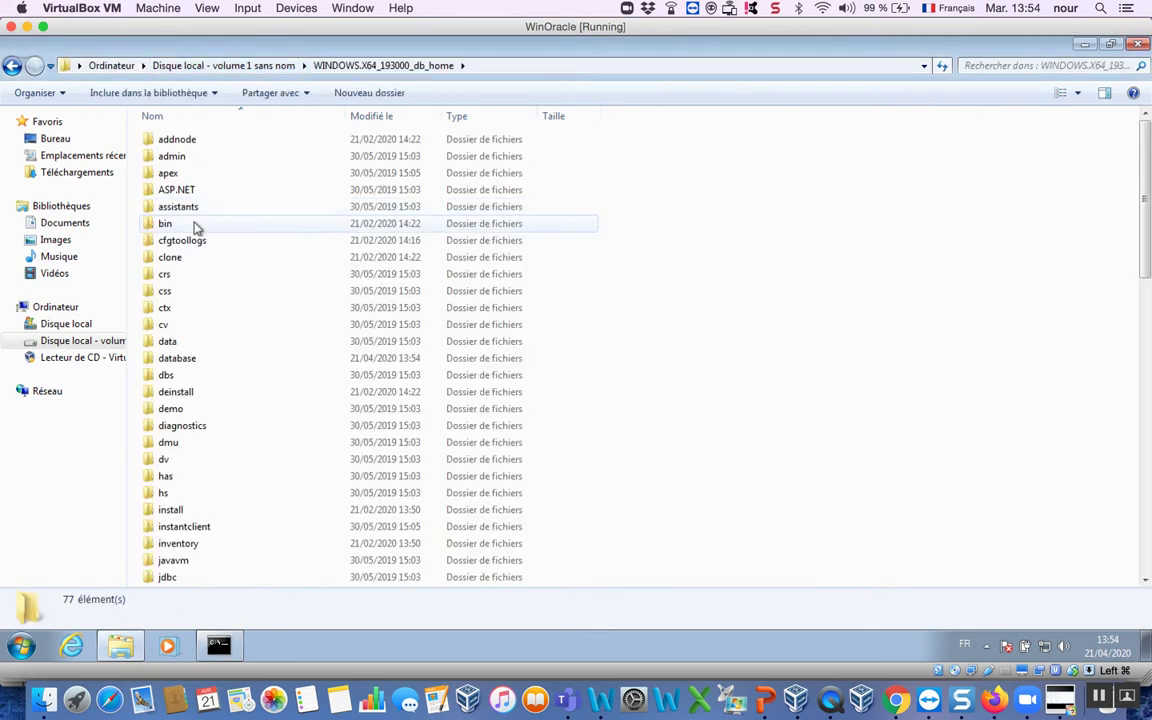
double_click(172, 375)
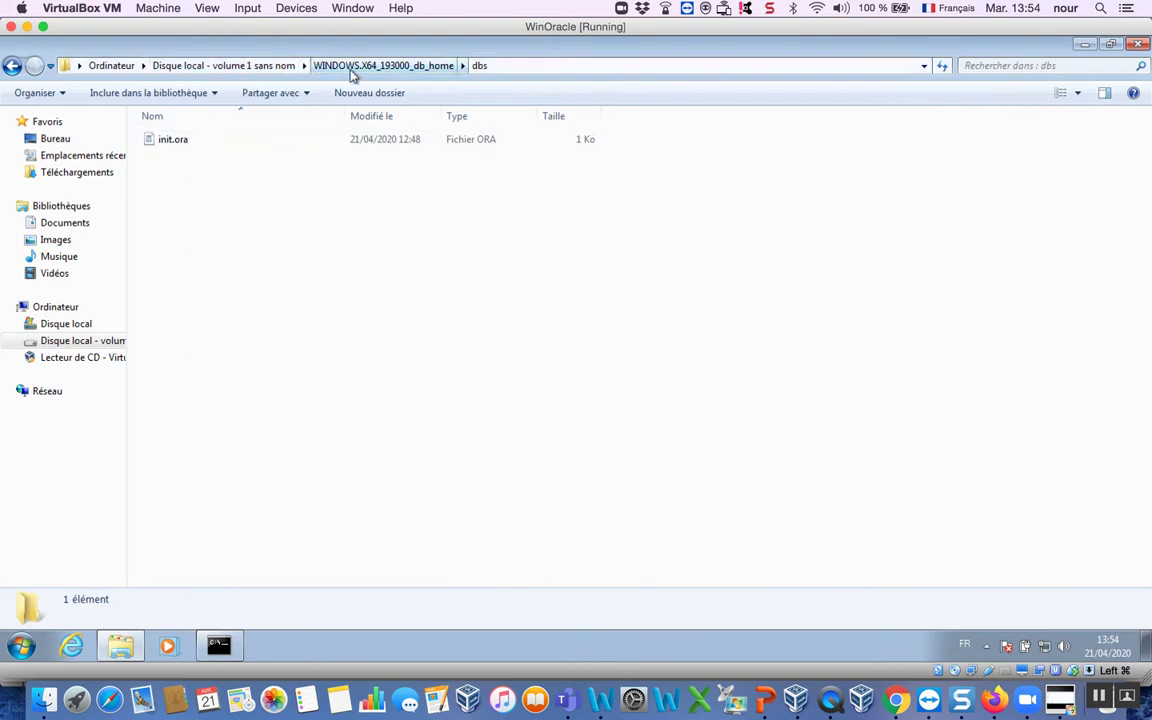
click(352, 66)
double_click(190, 360)
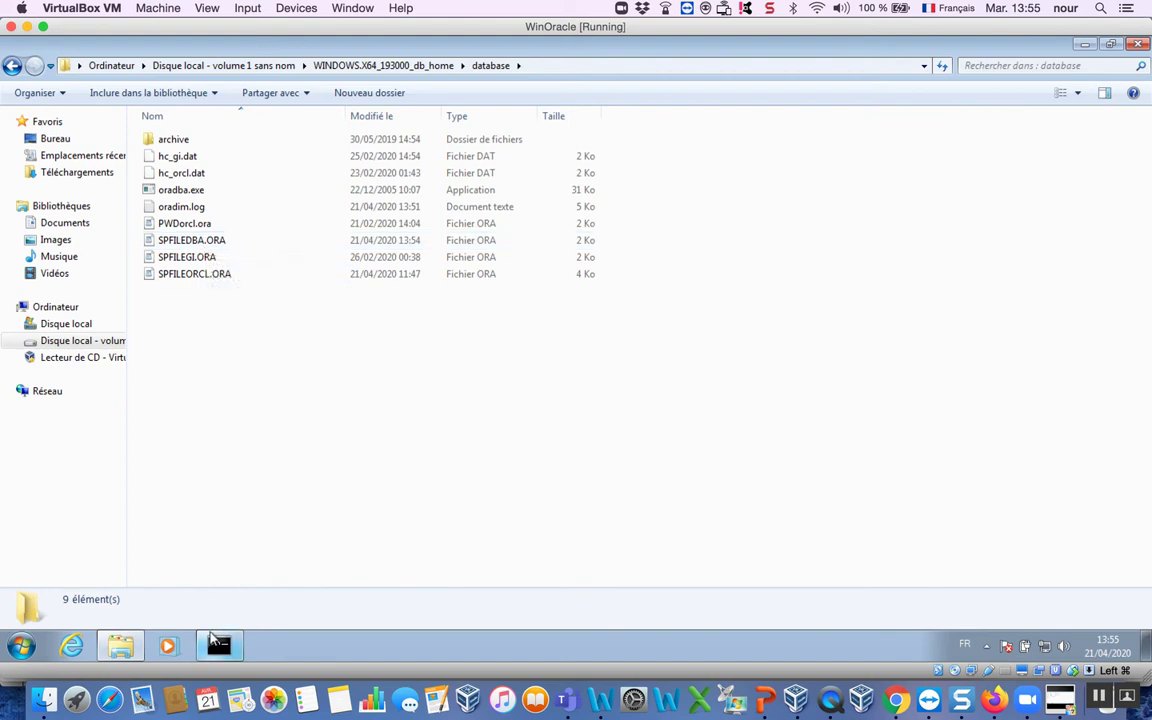
mouse_move(217, 645)
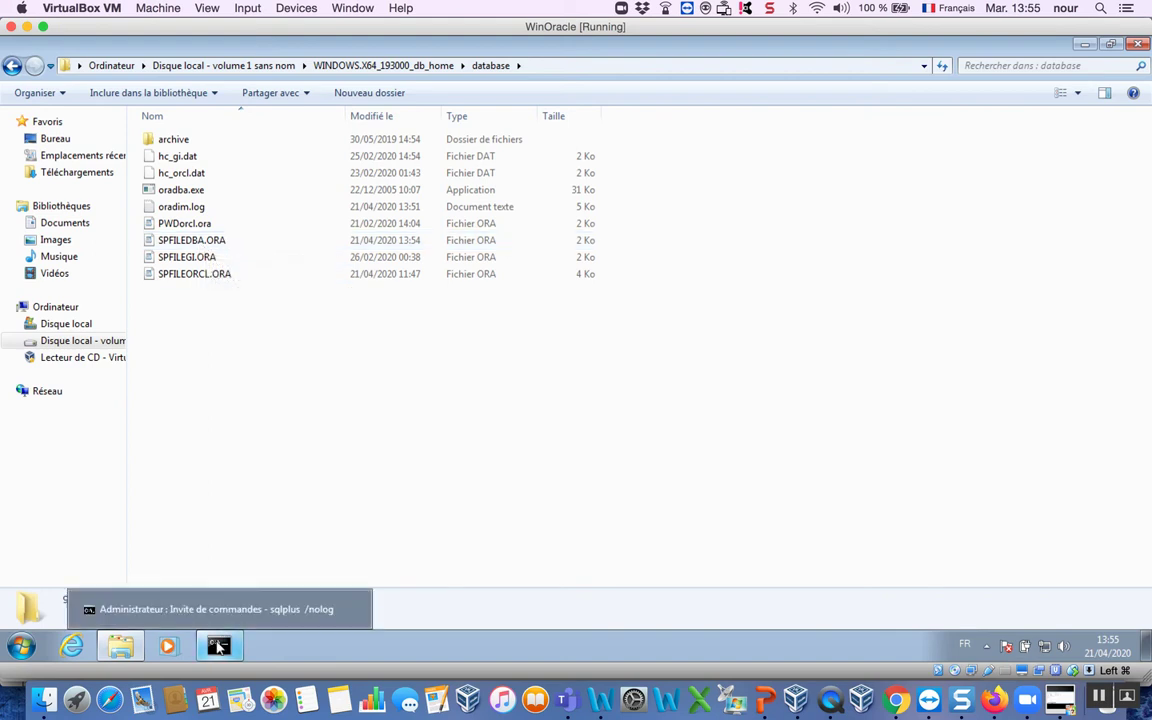
Start the dba instance with startup nomount in SQL*Plus.
click(217, 645)
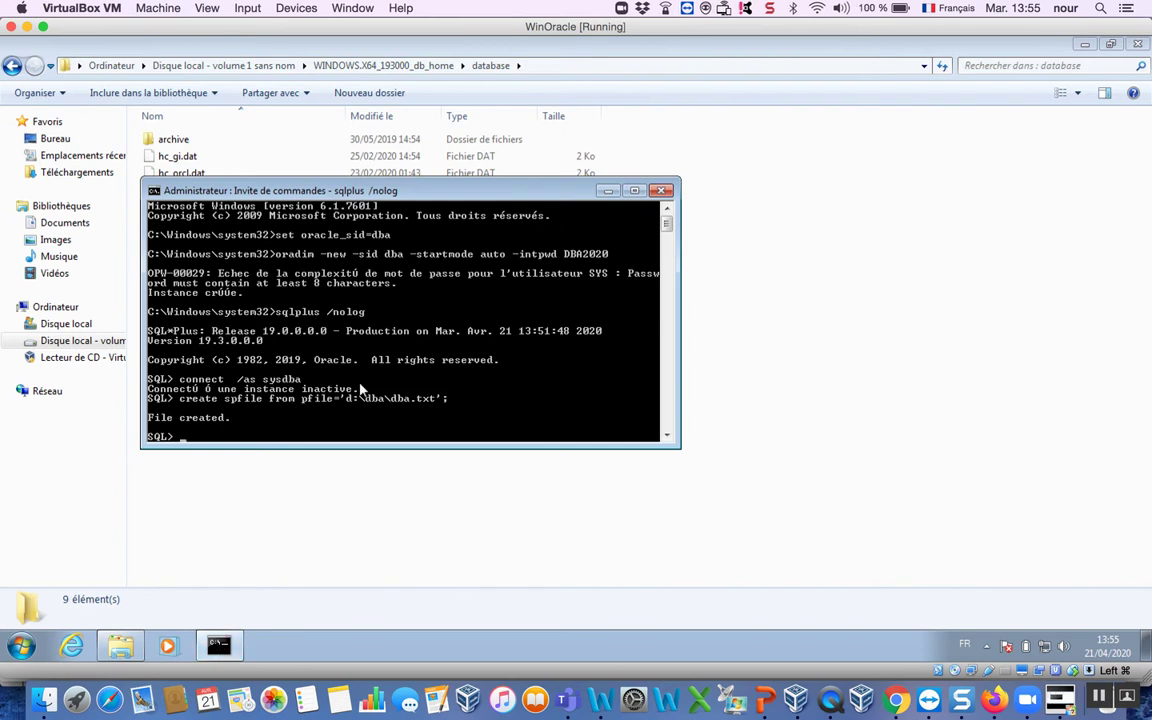
text(startup nomount)
key(Return)
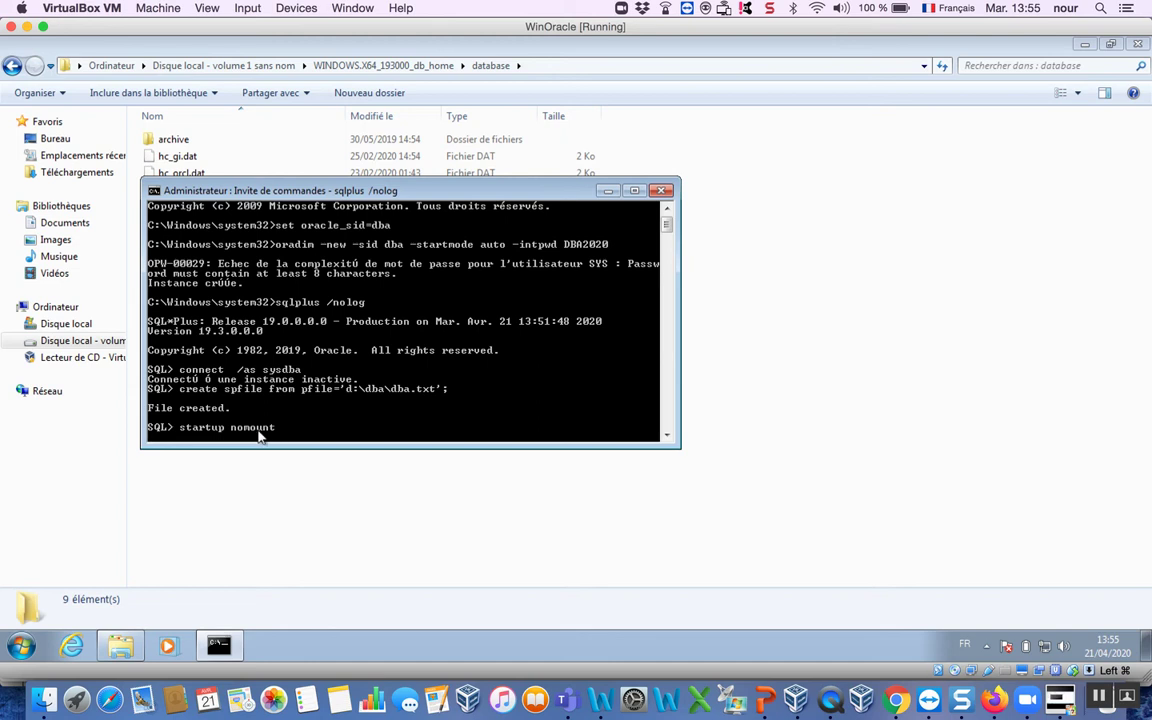
Open the dba folder on the drive in Explorer, then return to the SQL*Plus console.
click(281, 69)
double_click(198, 147)
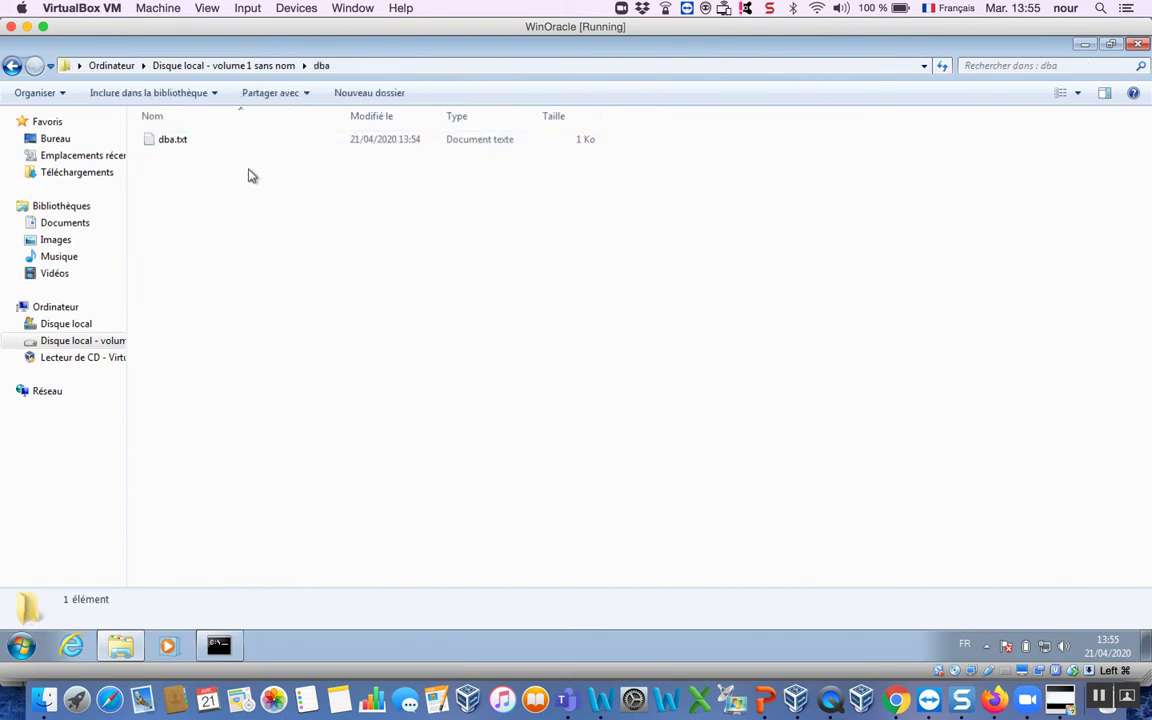
click(219, 648)
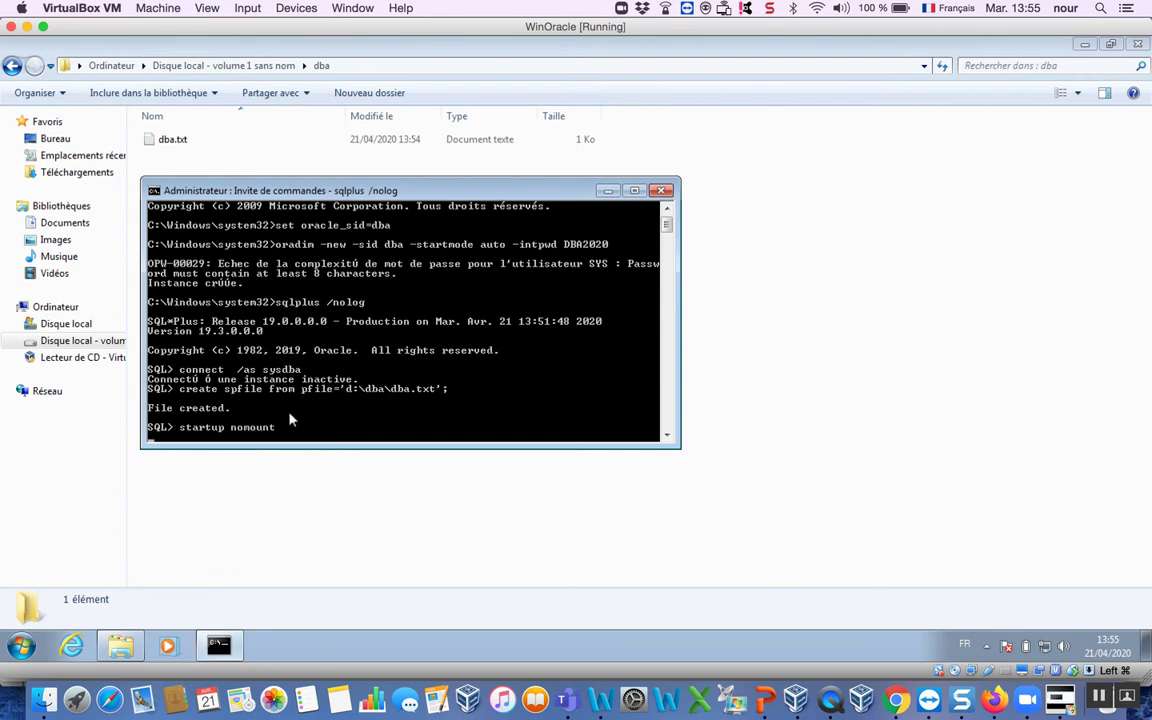
key(Return)
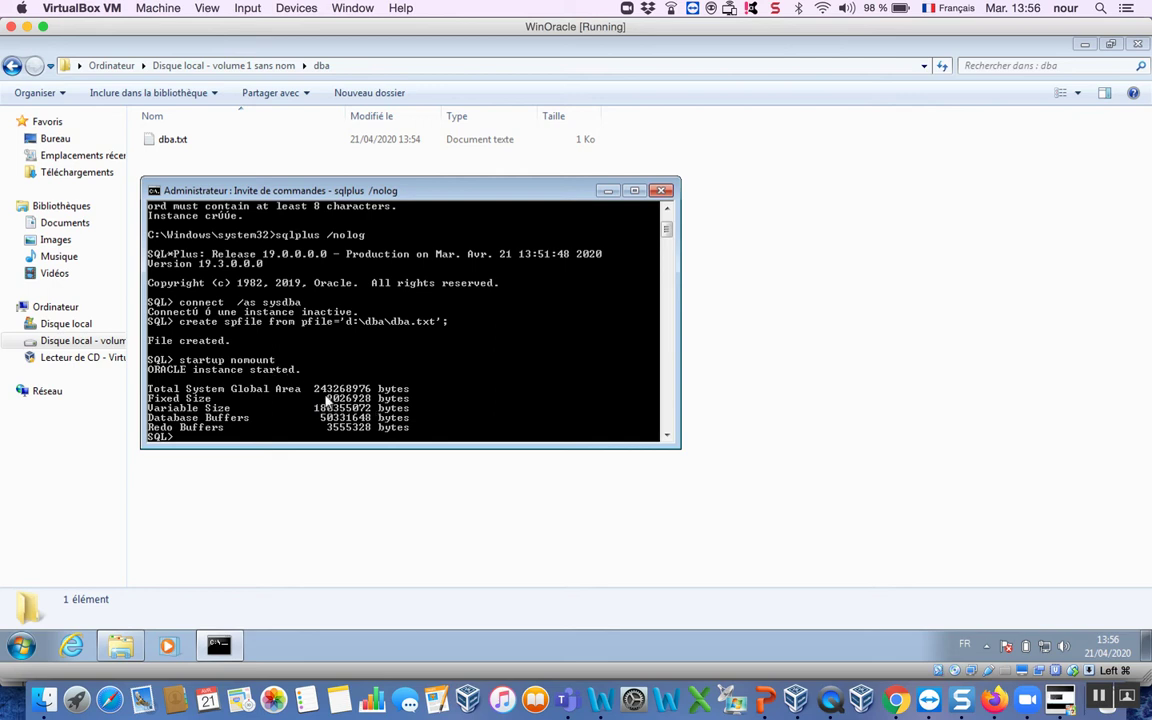
Begin create database dba, setting passwords for the SYS and SYSTEM users.
text(create database dba)
key(Return)
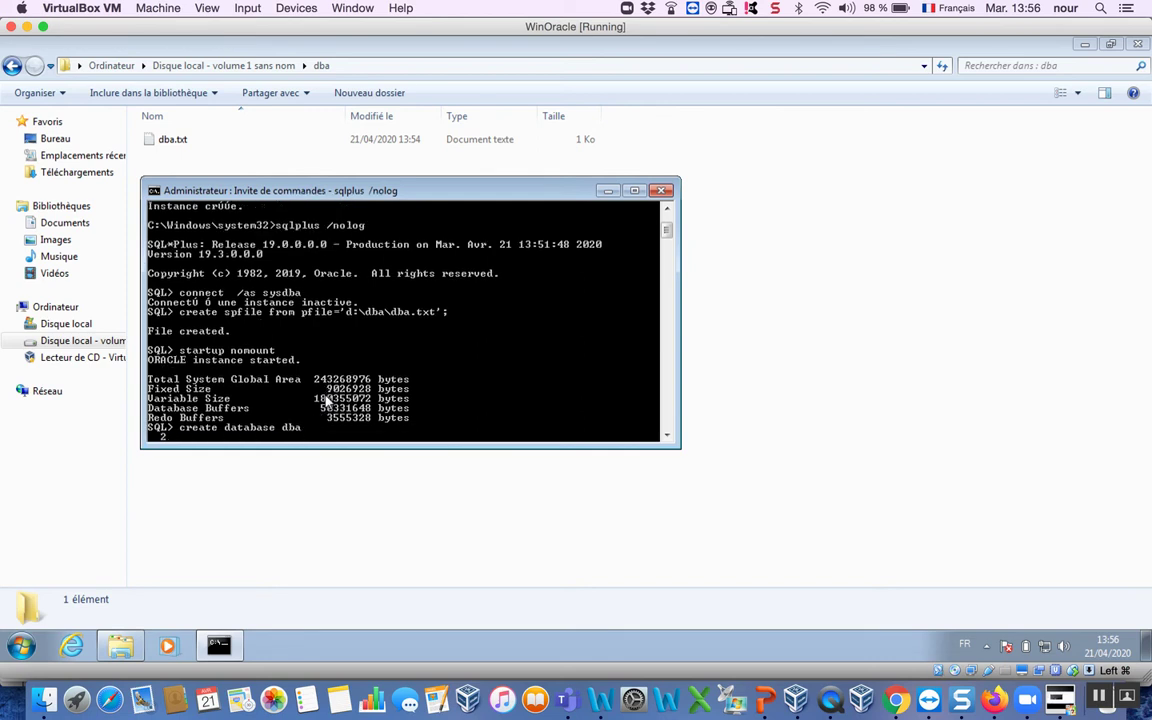
text(user sys identified by)
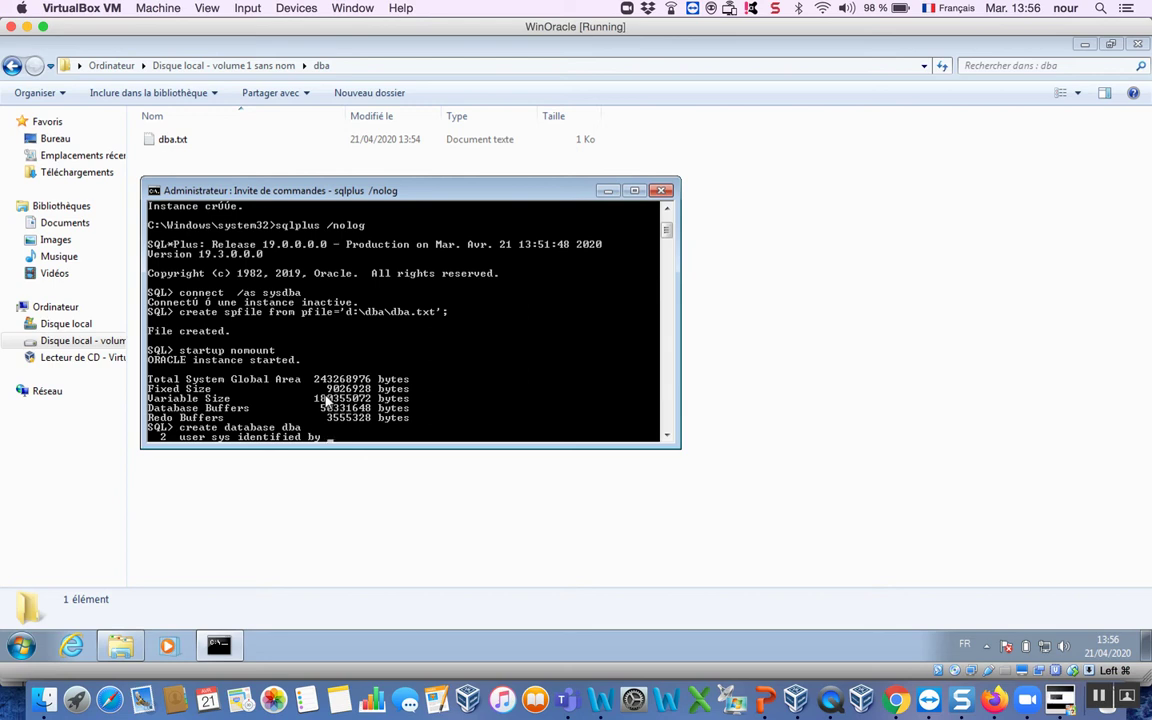
key(Return)
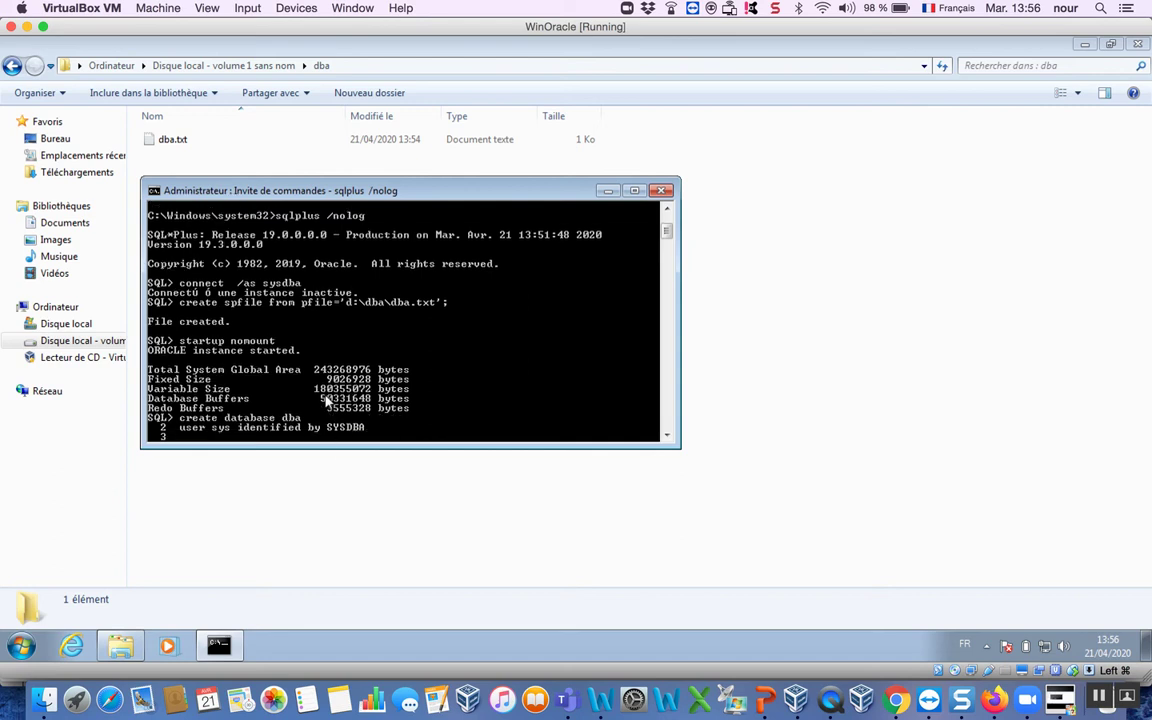
key(Up)
key(Left)
key(Left)
key(Left)
key(Left)
key(Left)
key(Left)
key(Left)
key(Left)
key(Left)
key(Left)
key(Left)
key(Left)
key(Left)
key(Left)
key(Left)
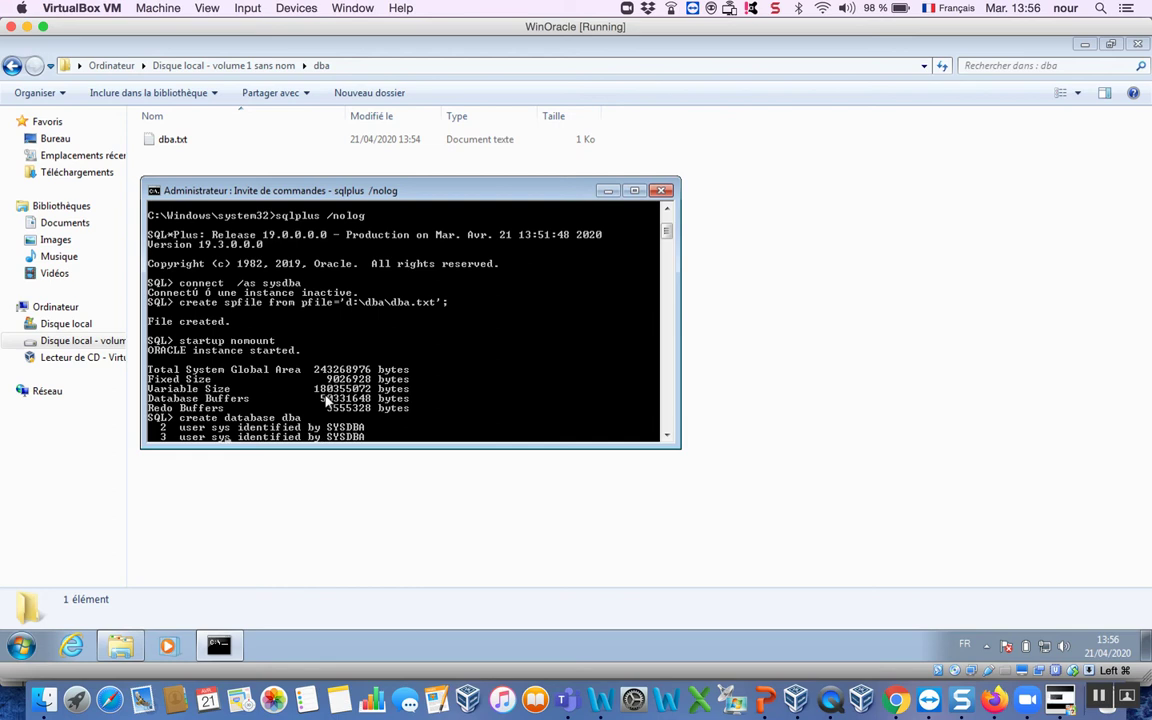
text(tem)
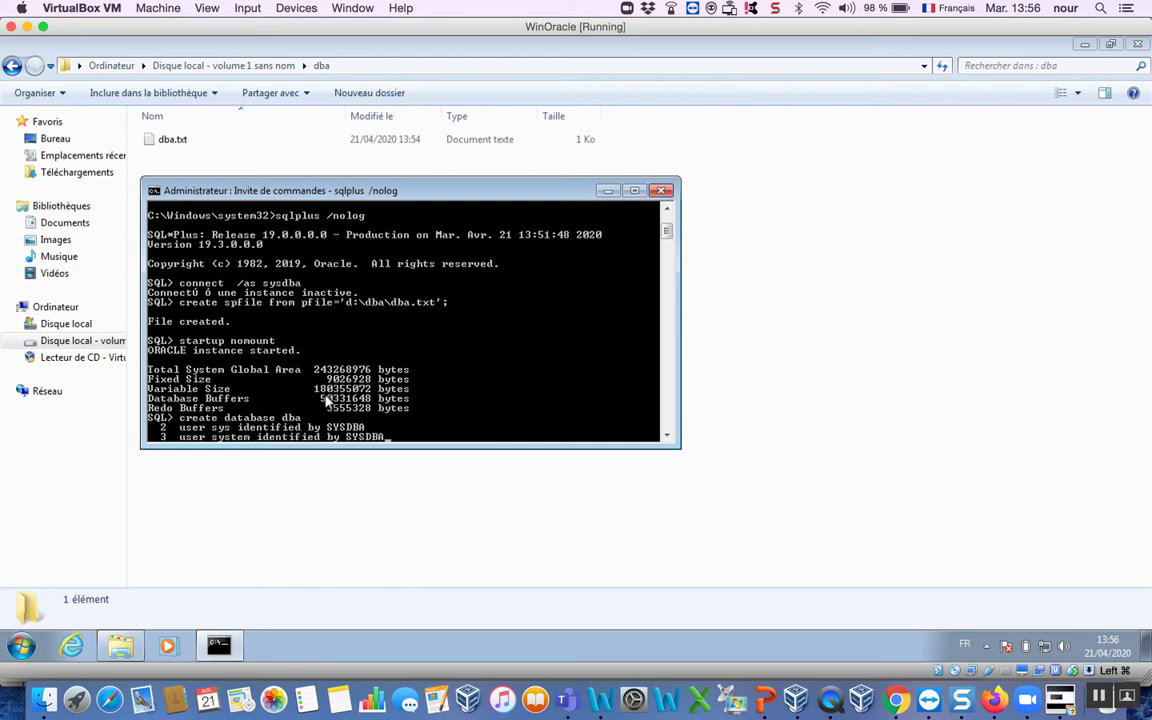
key(Return)
Add logfile group 1 as 'd:\dba\redo01.log' with size 100M.
text(logf)
text(ile)
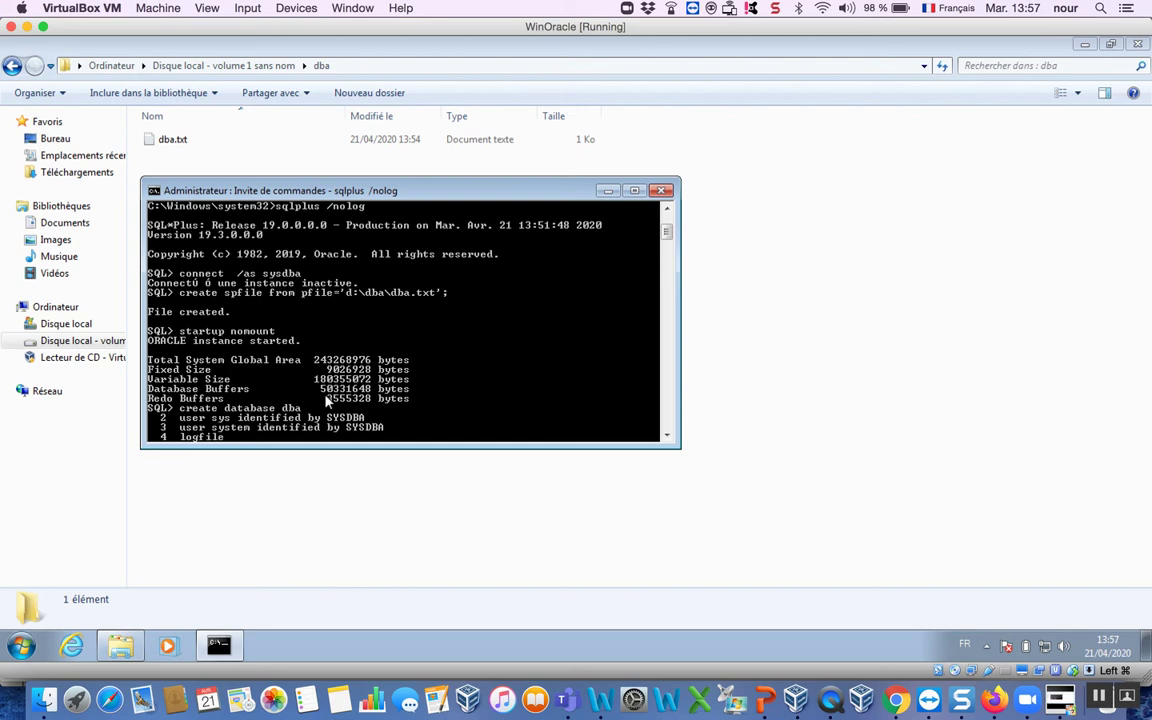
text(group 1()
key(BackSpace)
text(('d:\dba\)
text(redo01.)
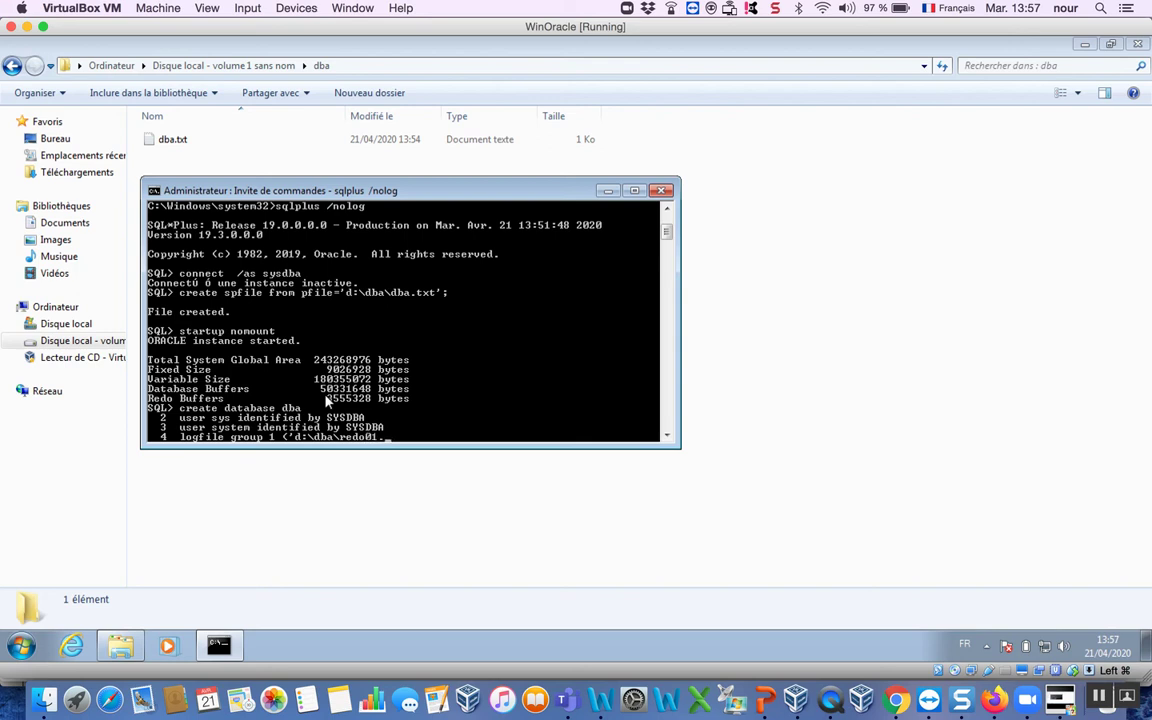
text(log') size 100M,)
Add redo log group 2 as redo02.log, size 100M.
key(Return)
key(Up)
key(Left)
key(Left)
key(Left)
key(Left)
key(Left)
key(Left)
key(Left)
key(Left)
key(Left)
key(Left)
key(Left)
key(Left)
key(Left)
key(Left)
key(Left)
key(Left)
key(Left)
key(Left)
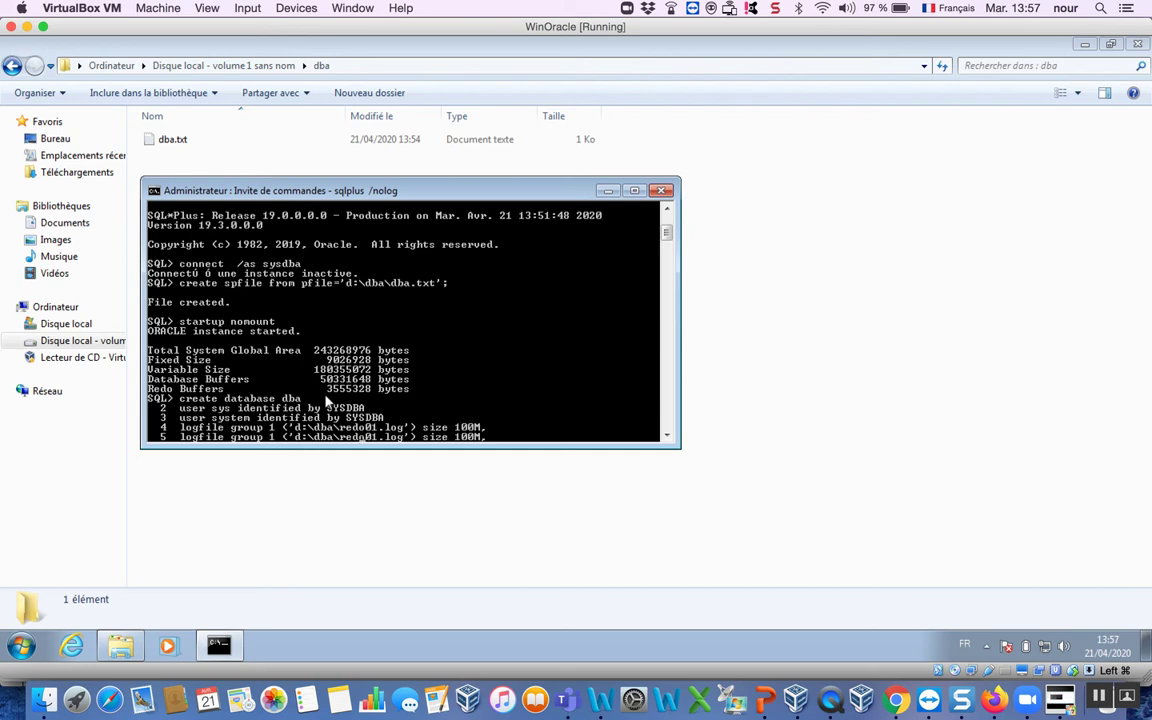
key(BackSpace)
text(2)
key(BackSpace)
text(2)
key(Right)
key(Right)
key(Right)
key(Right)
key(Right)
key(Right)
key(Return)
Add redo log group 3 as redo03.log, size 100M, ending the logfile clause.
key(Up)
key(Left)
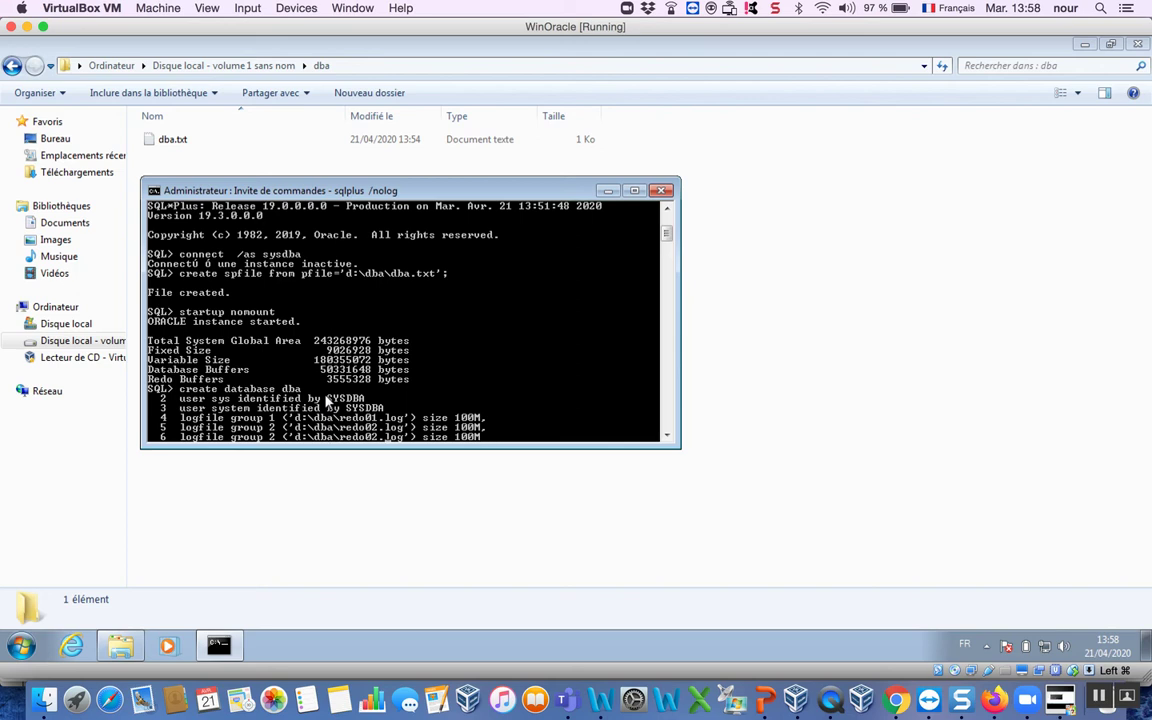
key(Left)
key(Left)
key(Left)
key(Left)
key(Left)
key(Left)
key(Left)
key(Left)
key(Left)
key(Left)
key(Left)
key(Left)
key(Left)
key(Left)
key(Left)
key(Left)
key(BackSpace)
text(3)
key(Left)
key(Left)
key(Left)
key(Left)
key(Left)
key(Left)
key(Left)
key(Left)
key(Left)
key(Left)
key(Left)
key(Left)
key(Left)
key(Left)
key(Left)
key(Left)
key(BackSpace)
text(3)
key(Right)
key(Right)
key(Right)
key(Right)
key(Return)
Add the maxlogfiles 4 and maxlogmembers 5 clauses.
text(max)
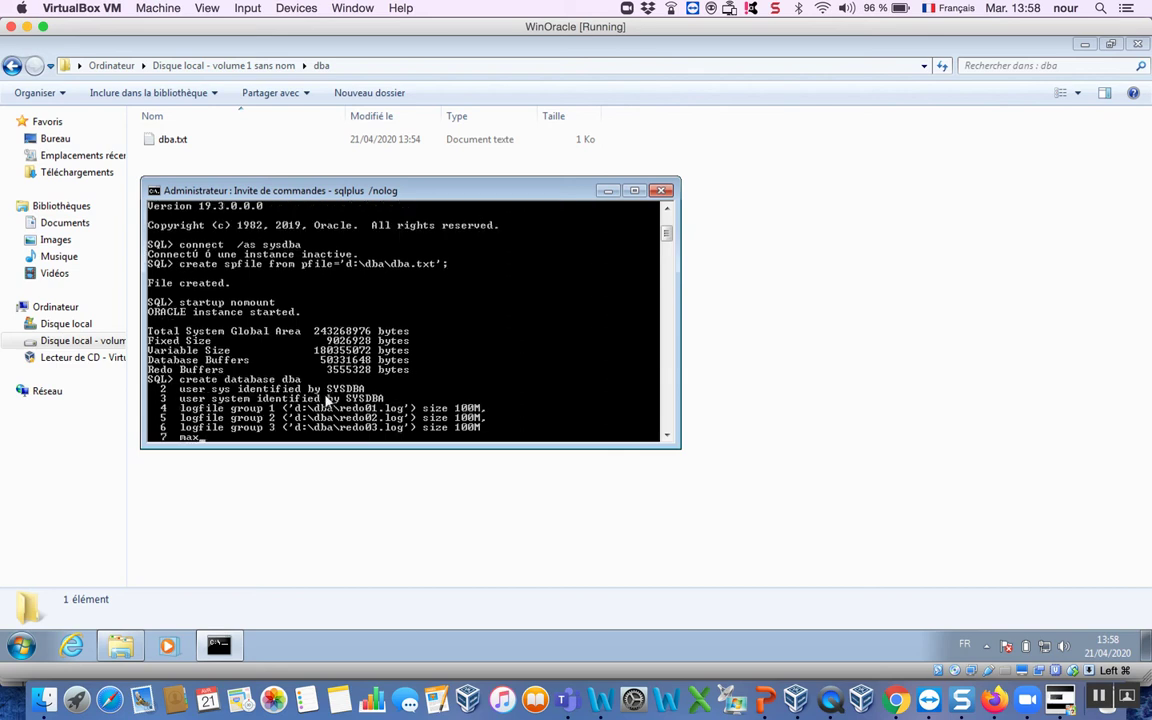
text(logfiles 3)
key(BackSpace)
text(4)
key(Return)
text(max)
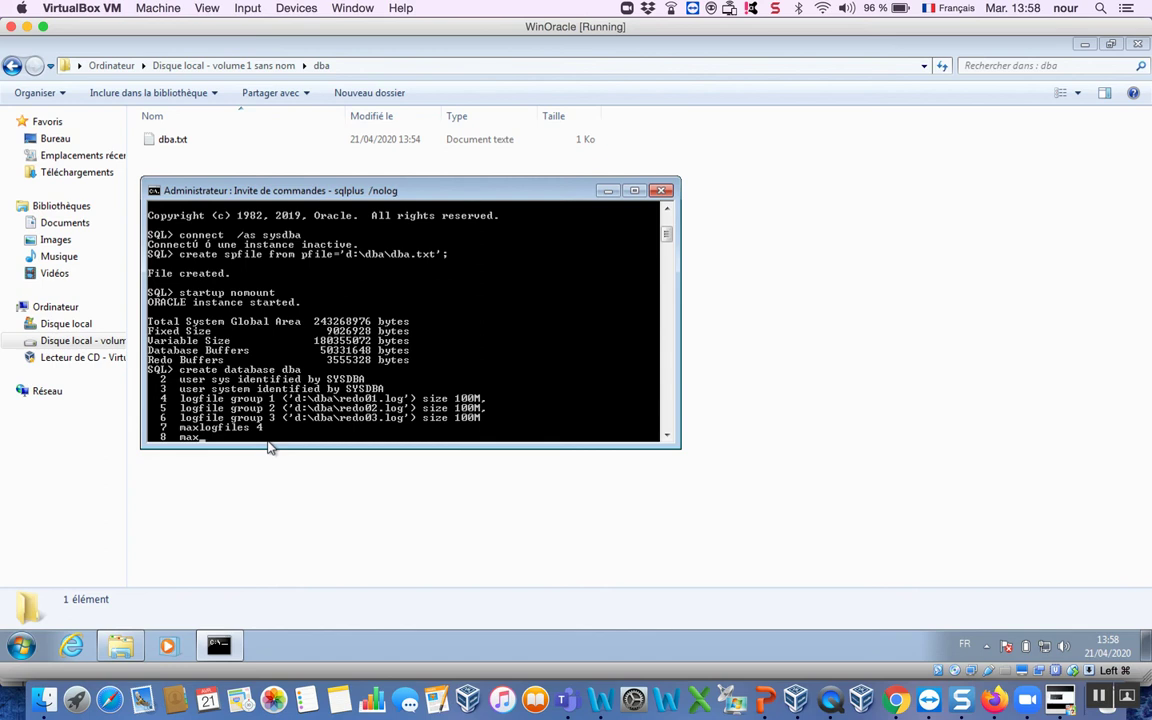
text(logmembers 5)
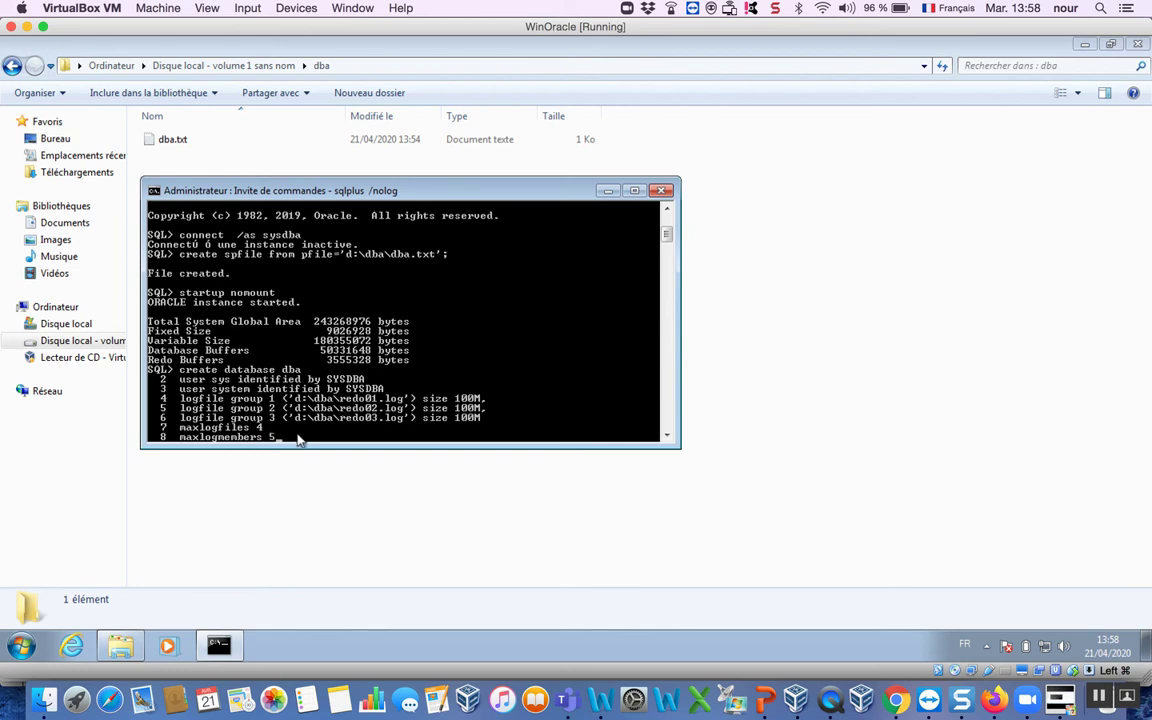
Set maxlogmembers 3, maxdatafiles 20, maxinstances 1, and datafile 'd:\dba\system011.dbf' size 100.
key(BackSpace)
text(3)
key(Return)
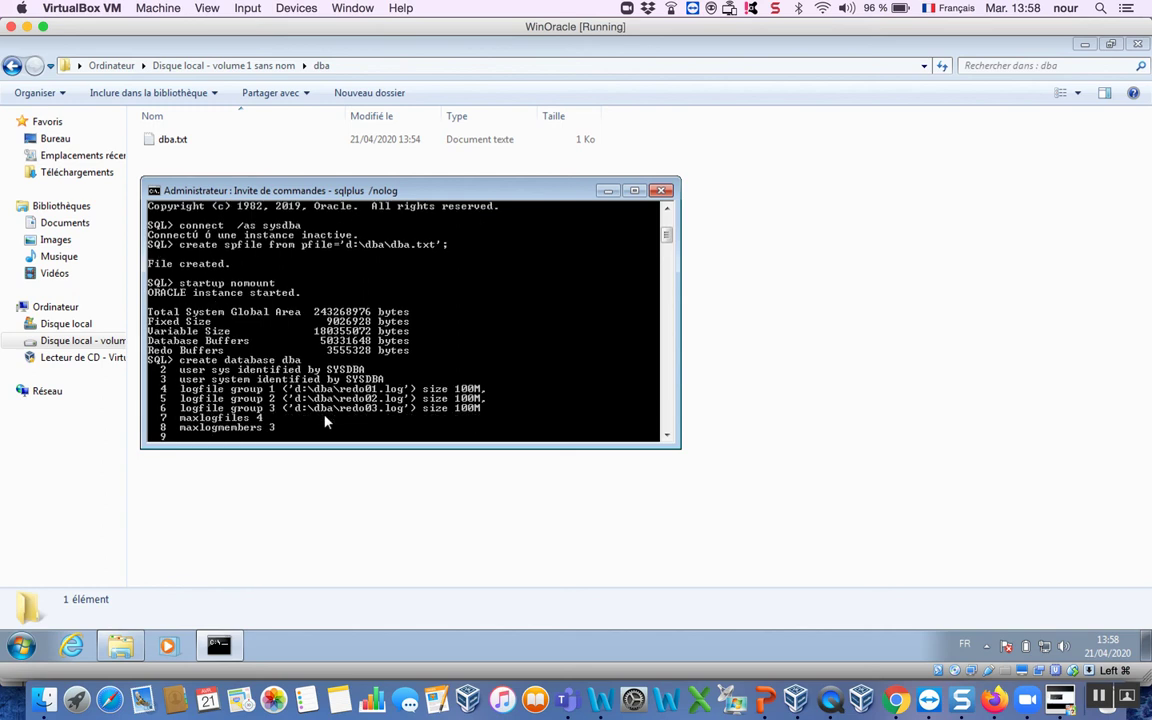
text(maxdatafiles 20)
key(Return)
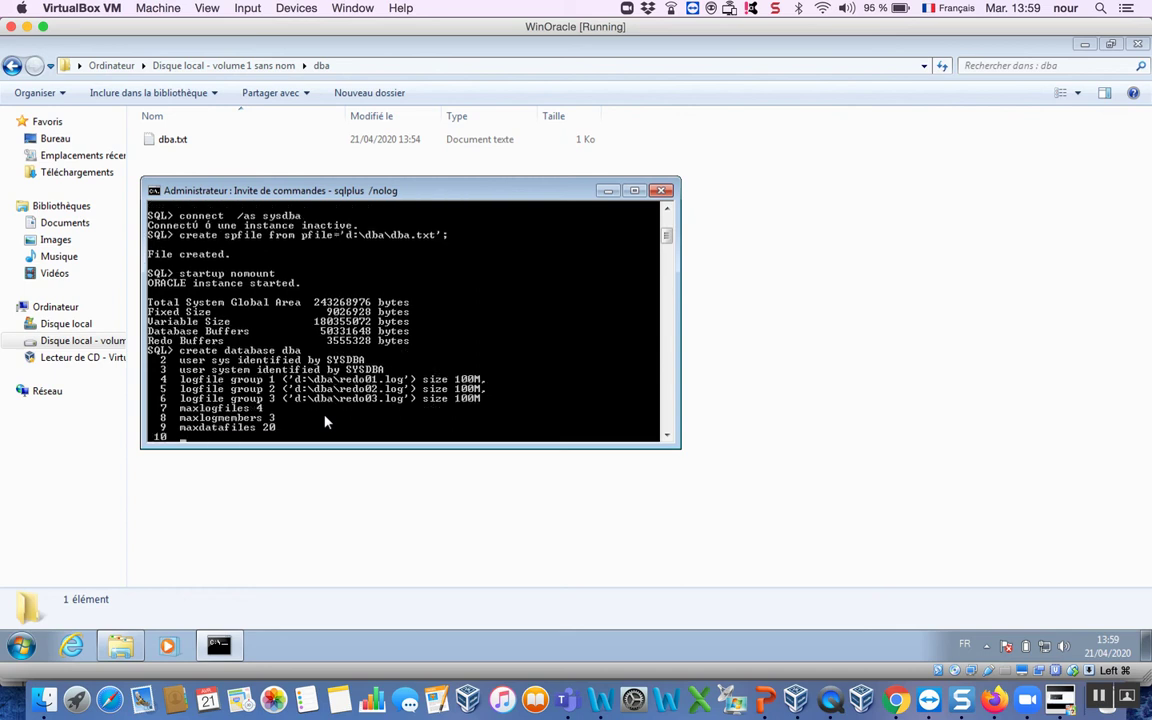
text(maxinstances 1)
key(Return)
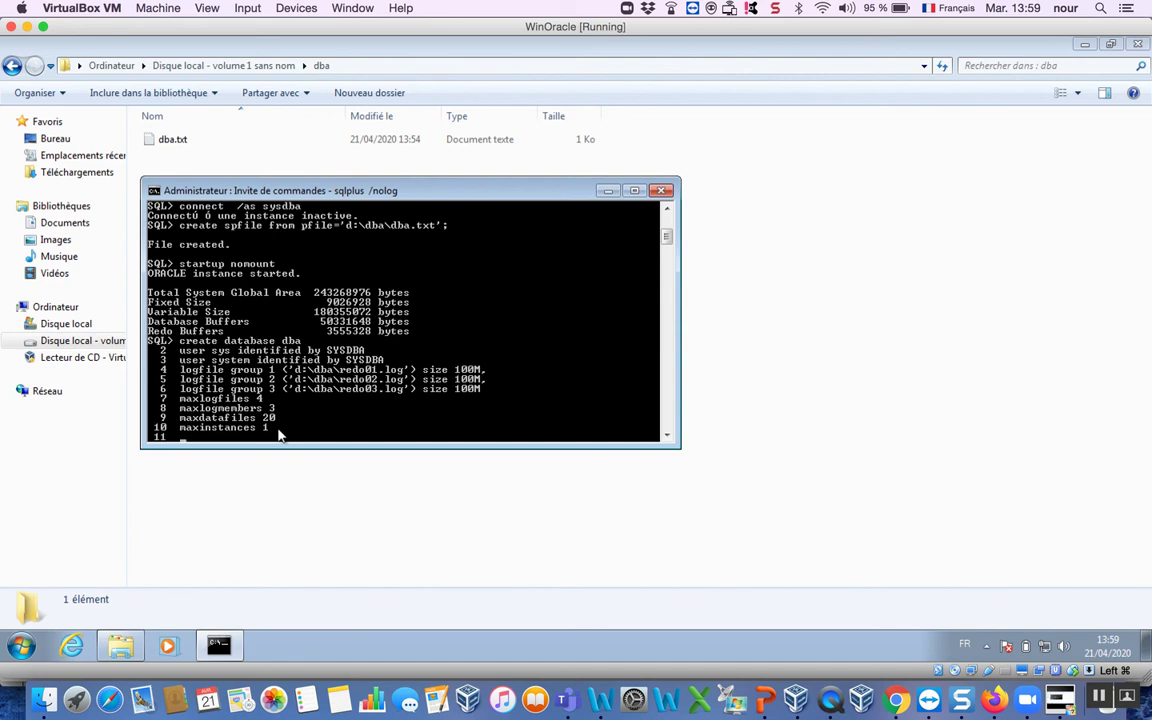
text(datafile 'd:\dba\system)
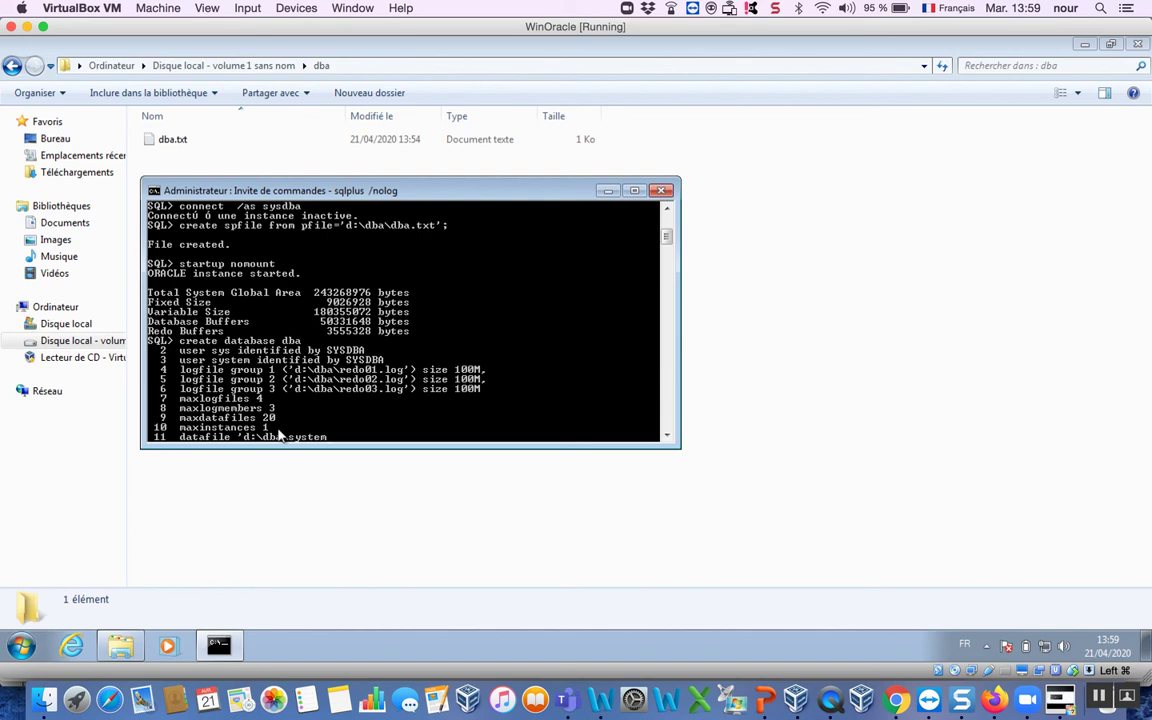
text(011.dbf' size 100)
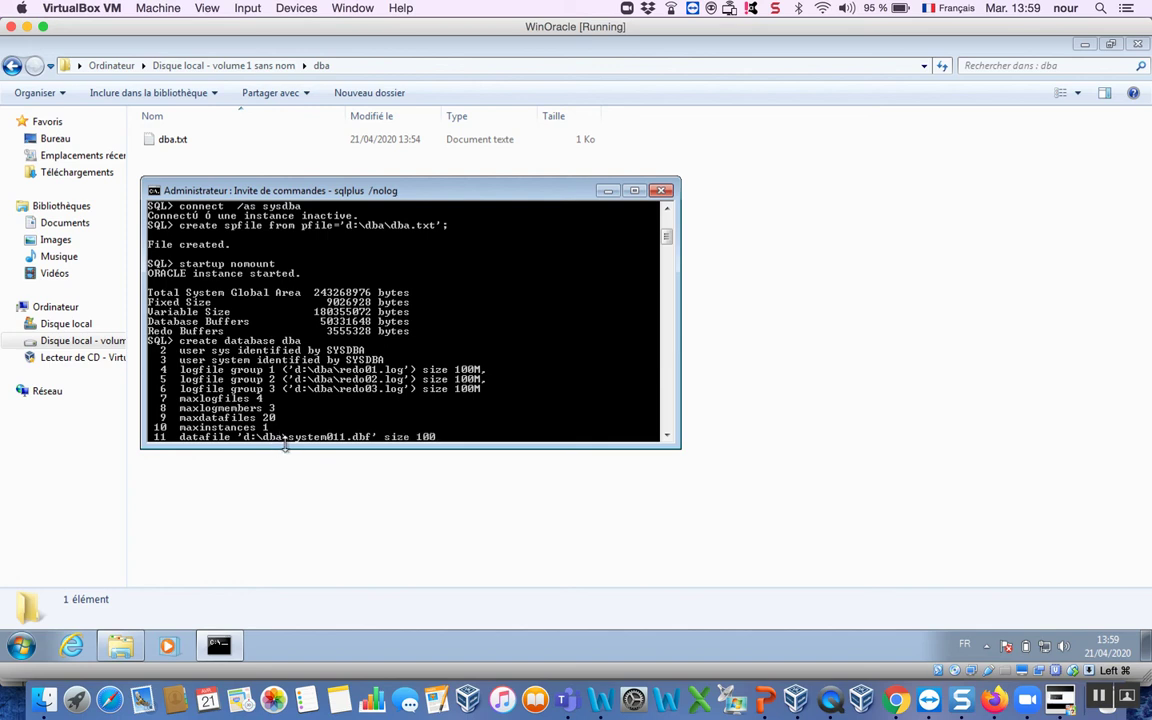
text(;)
Add sysaux datafile 'd:\dba\auxsystem022.dbf' size 100 and begin the undo tablespace clause.
key(BackSpace)
key(Return)
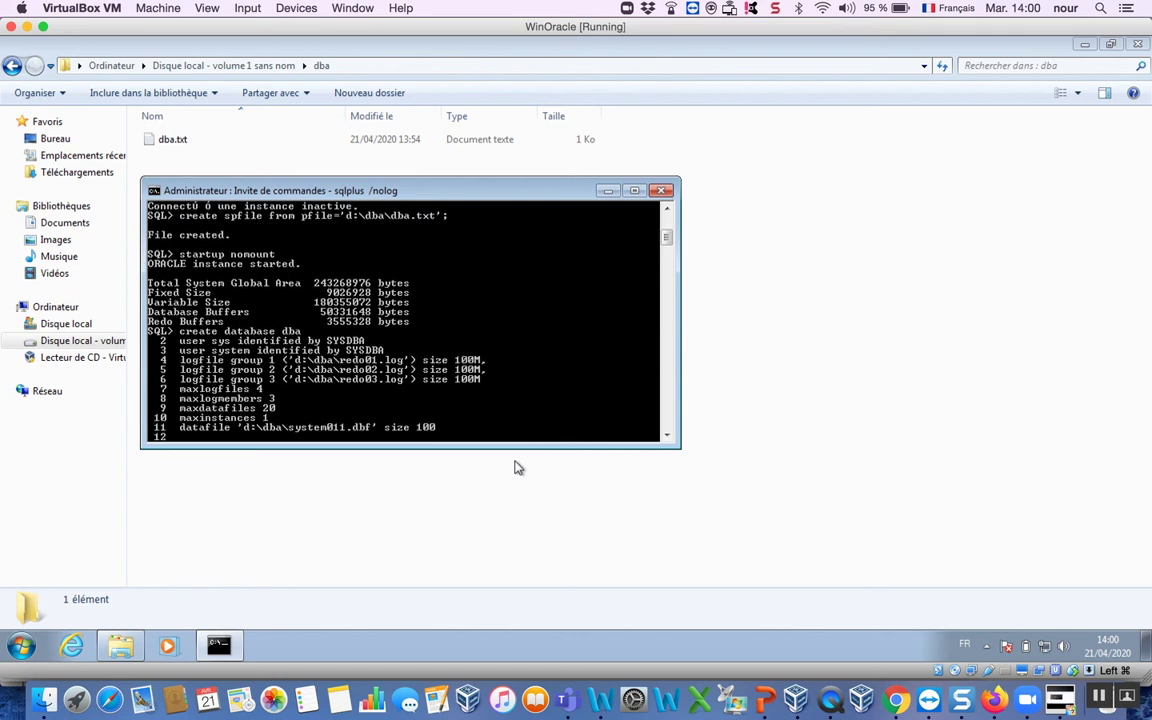
text(sysaux)
key(Up)
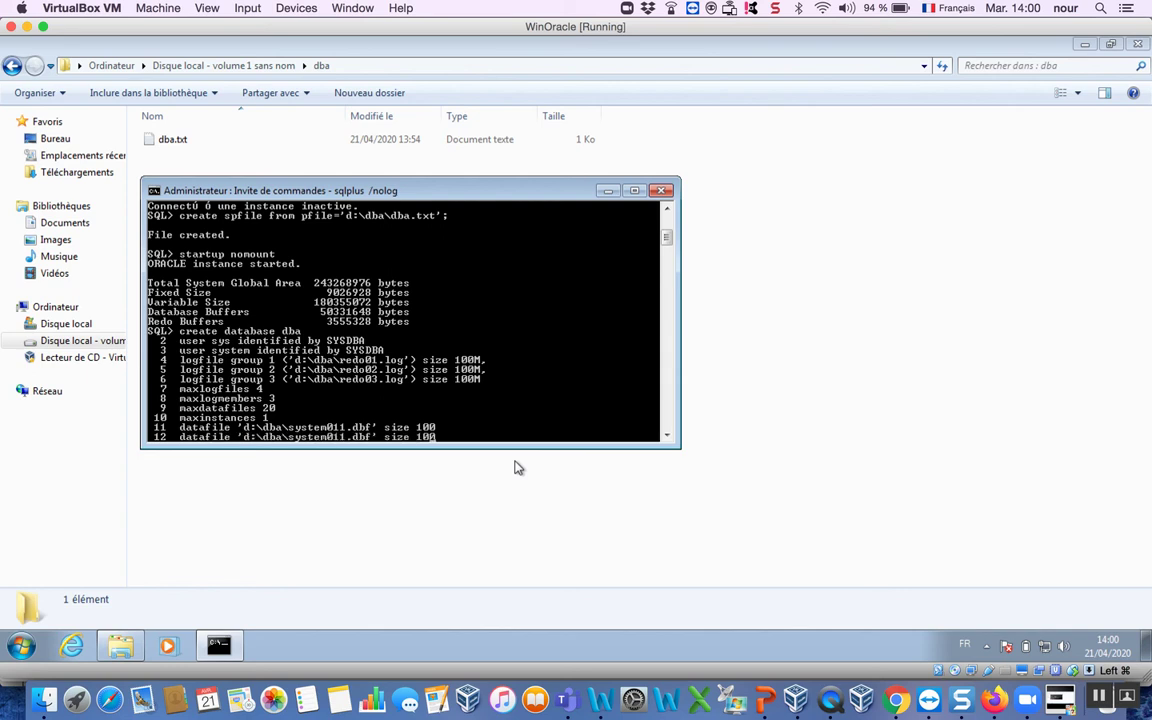
key(Home)
text(sys)
text(aux)
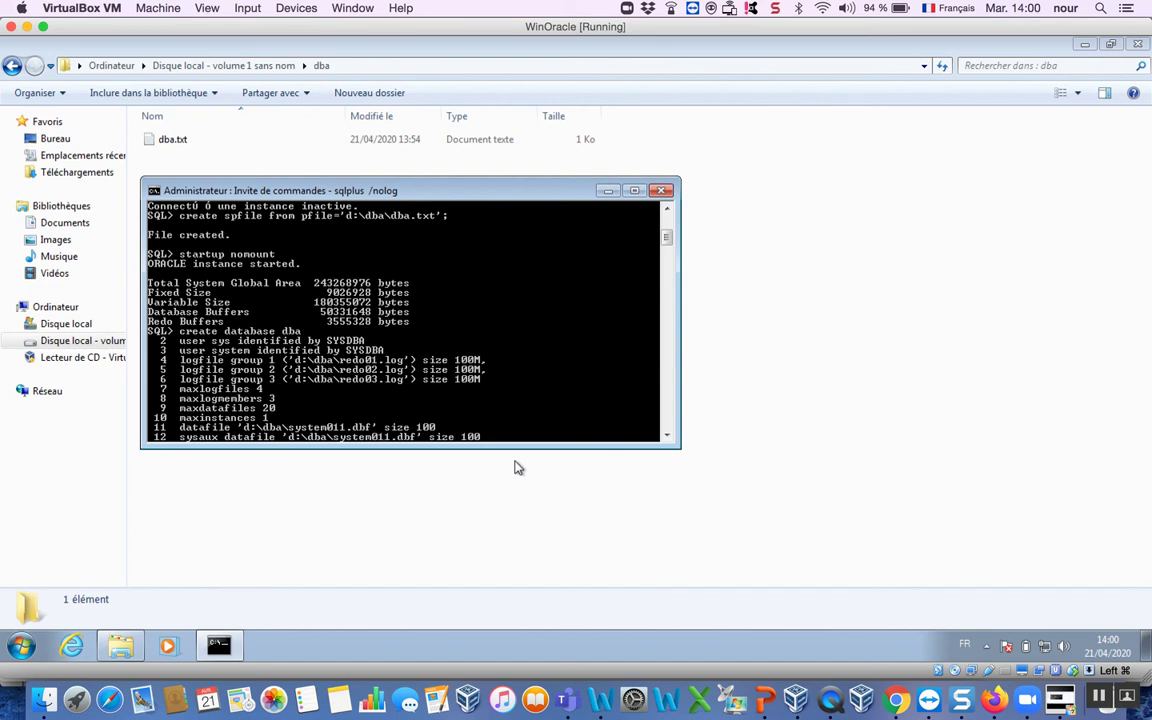
text(aux)
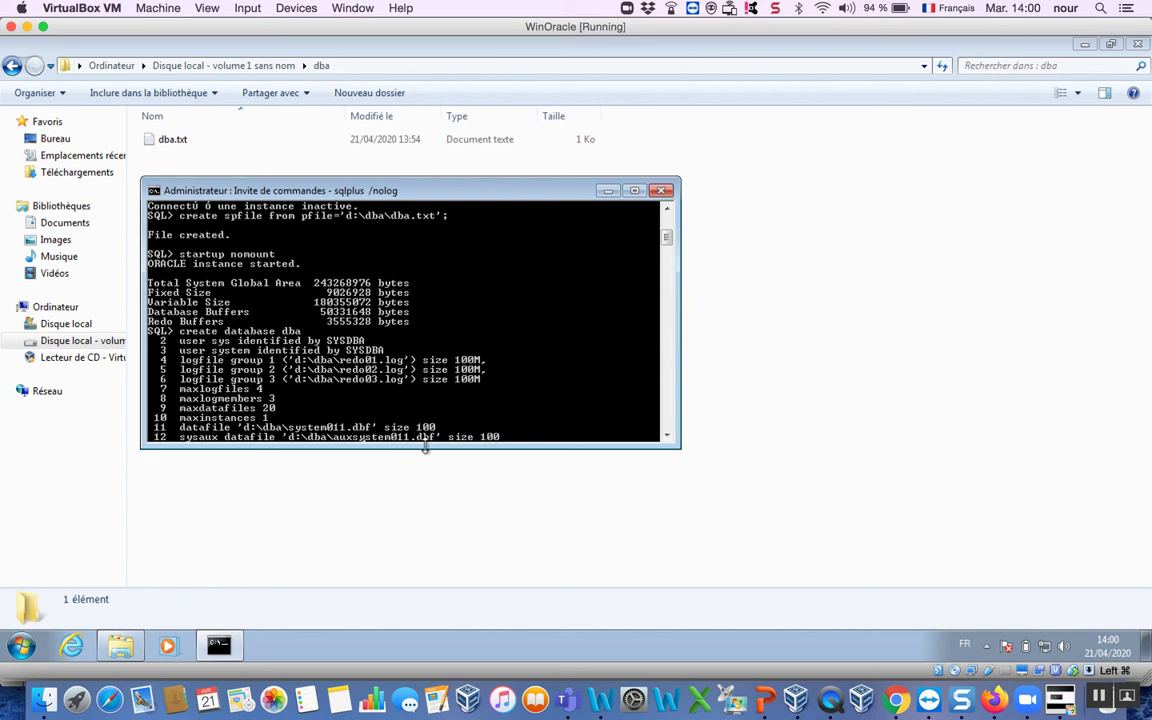
key(BackSpace)
key(BackSpace)
text(22)
key(Return)
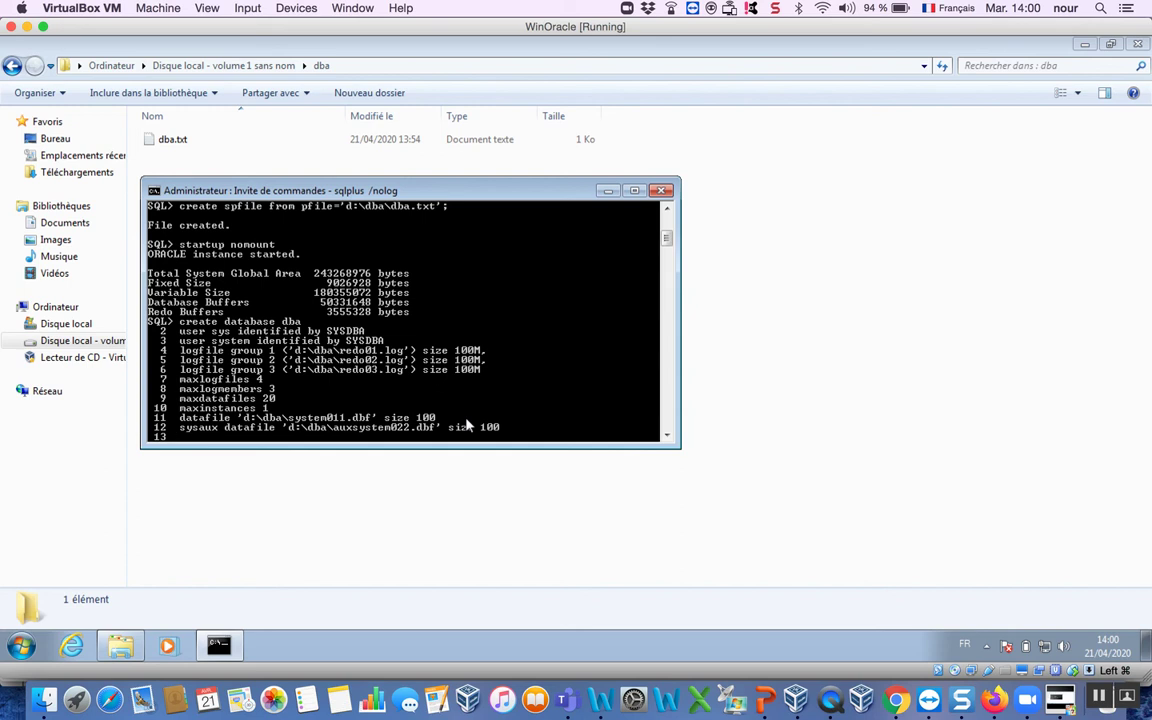
text(undo tablespace)
Name the undo tablespace undotbs01.
text(und)
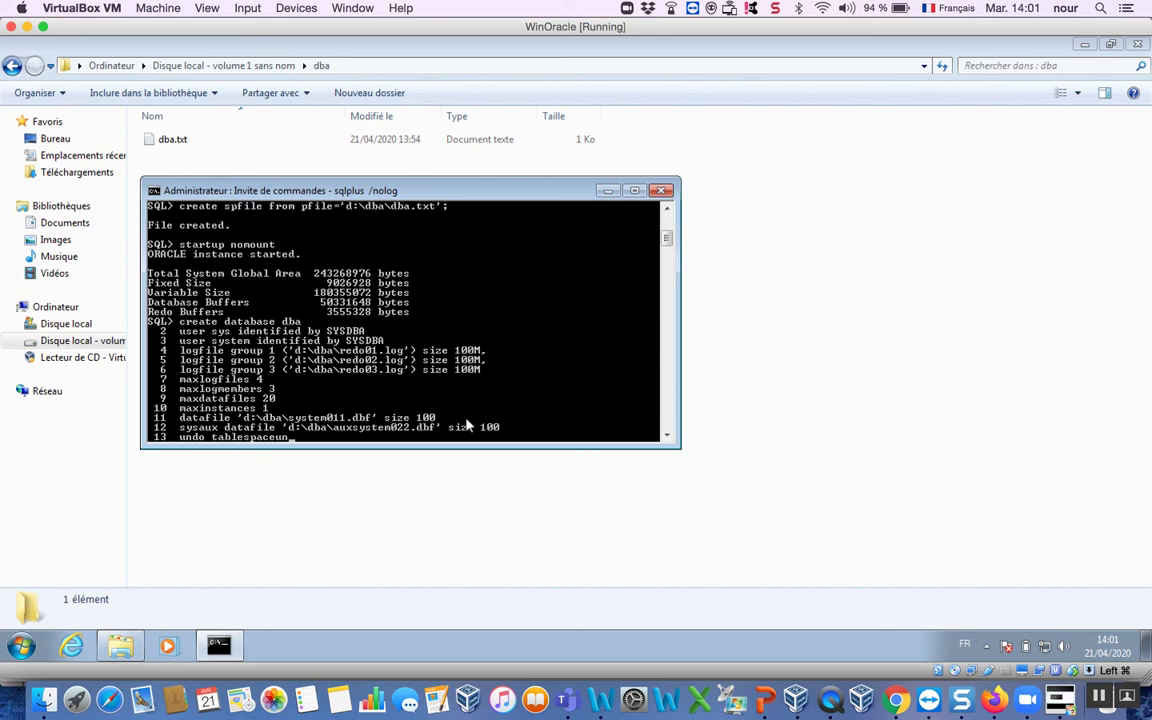
key(BackSpace)
key(BackSpace)
key(BackSpace)
text(undotb)
key(BackSpace)
key(BackSpace)
text(tbs01)
key(Return)
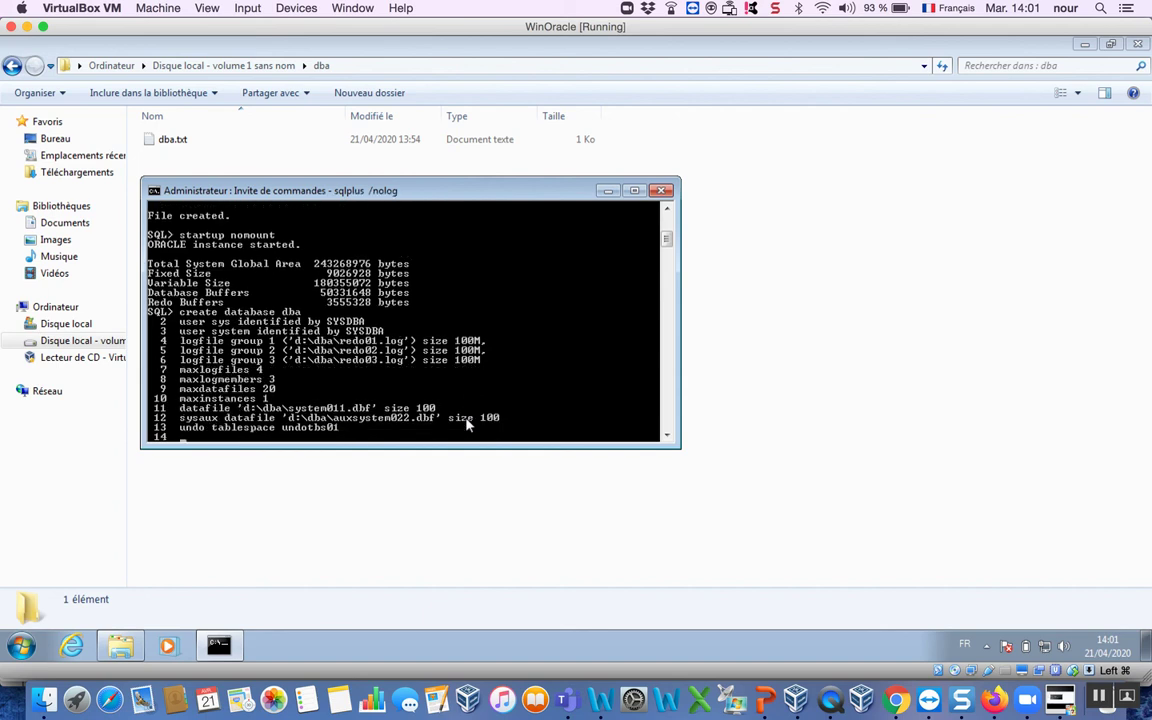
Give it datafile 'd:\dba\undo1.dbf' size 20M and end the statement with a semicolon.
key(Up)
key(Up)
key(Up)
key(Up)
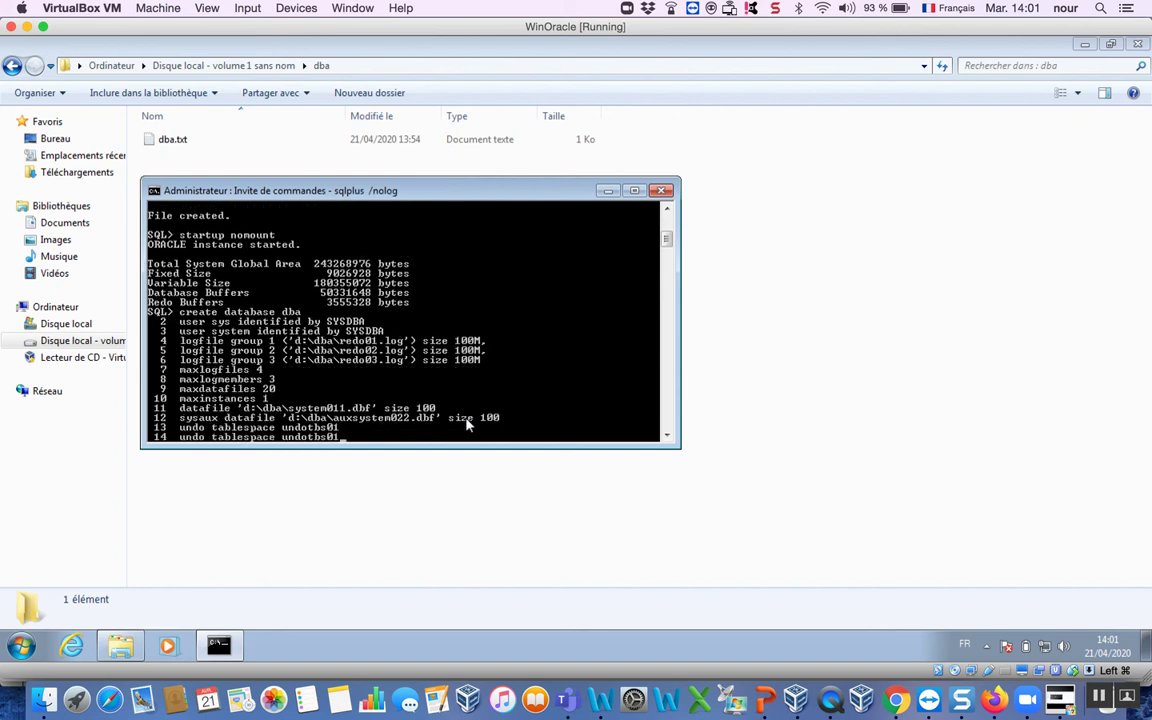
key(Down)
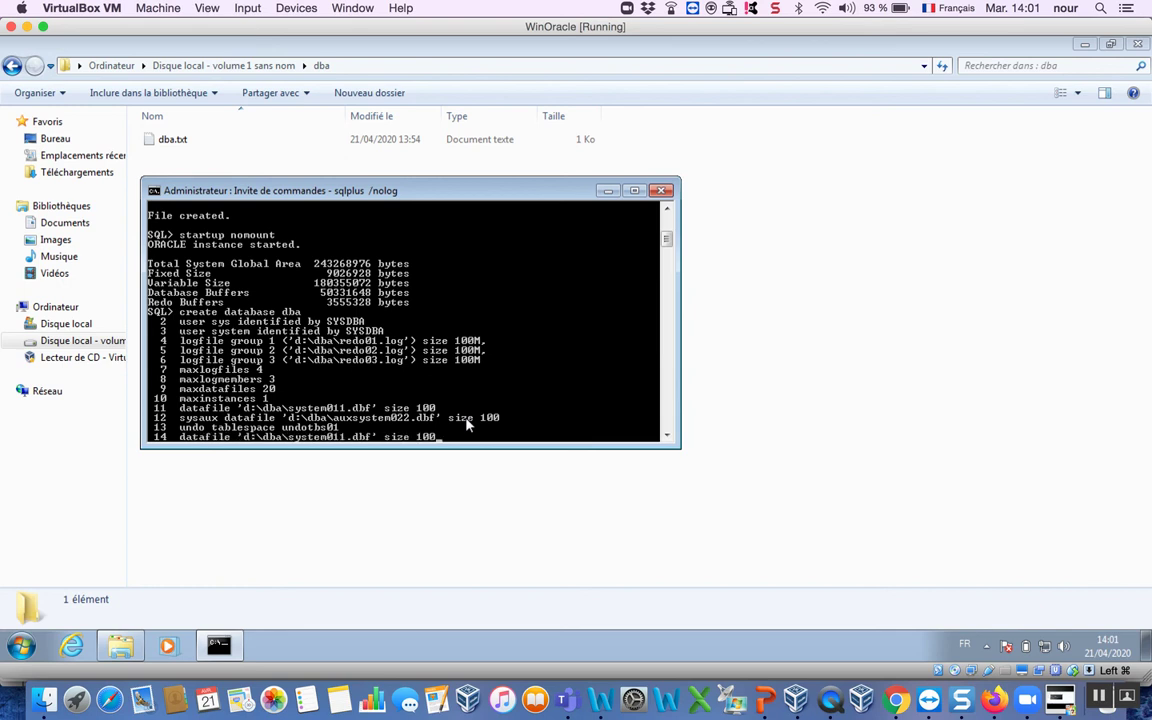
key(Right)
key(BackSpace)
key(BackSpace)
key(BackSpace)
key(BackSpace)
key(BackSpace)
key(BackSpace)
key(BackSpace)
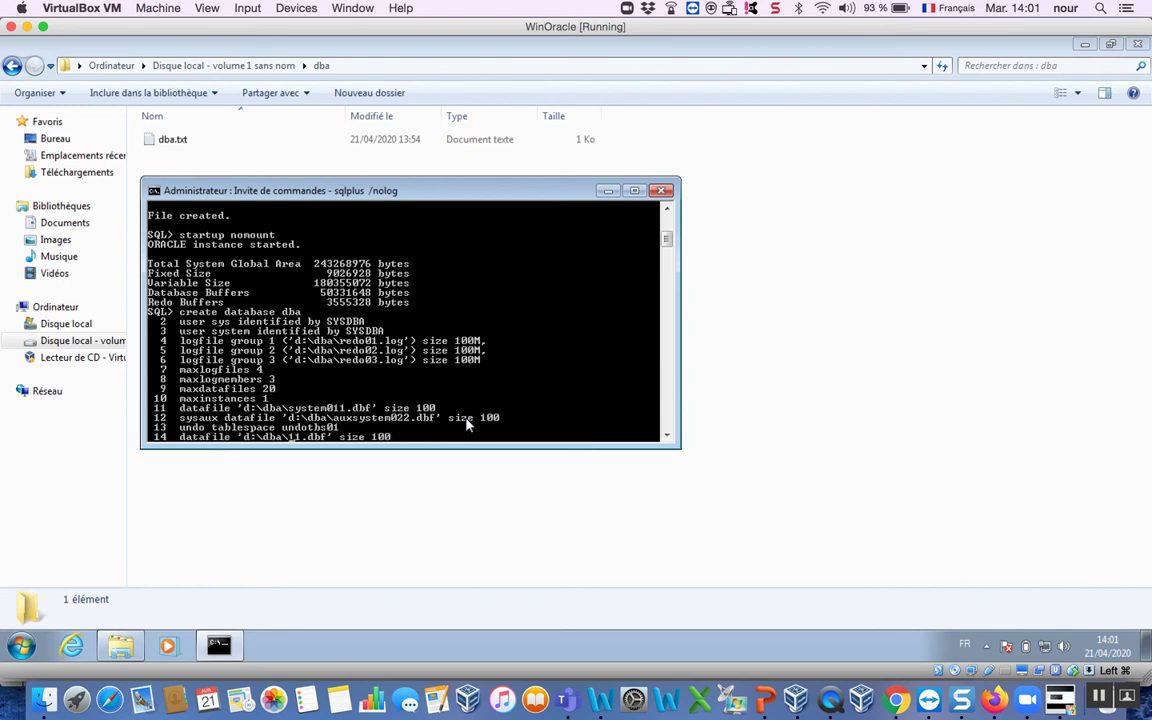
text(undo)
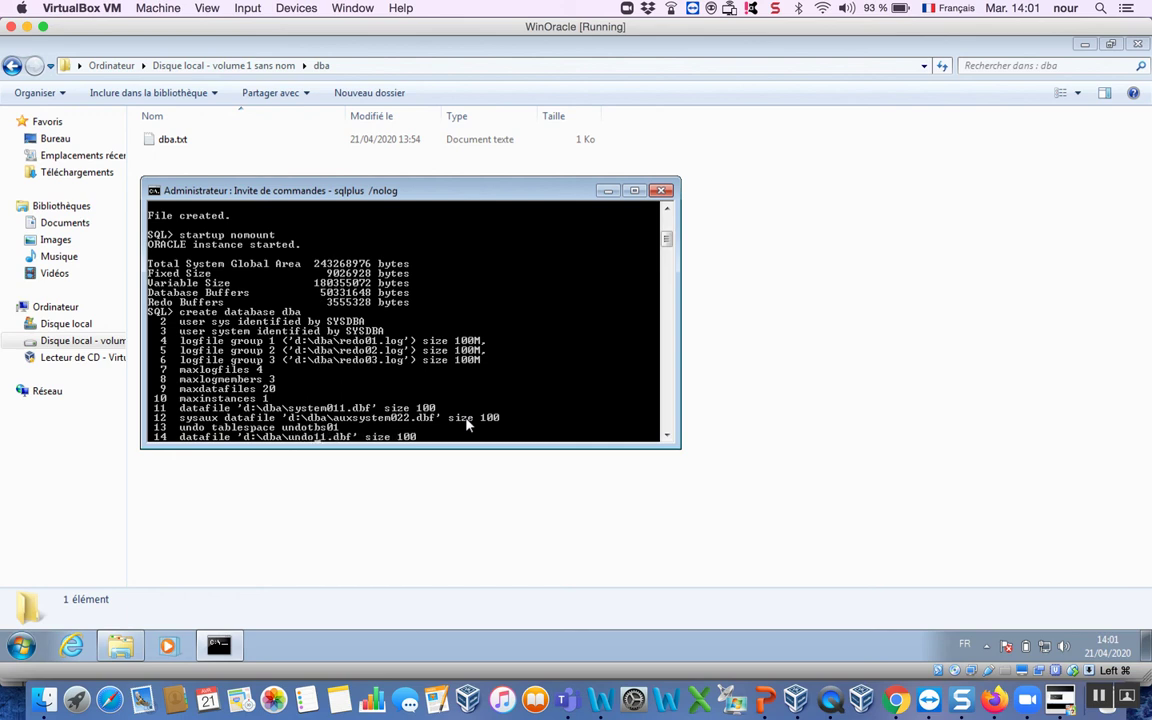
key(Delete)
key(End)
key(BackSpace)
text(M)
key(Left)
key(Left)
key(BackSpace)
key(BackSpace)
text(2)
key(Return)
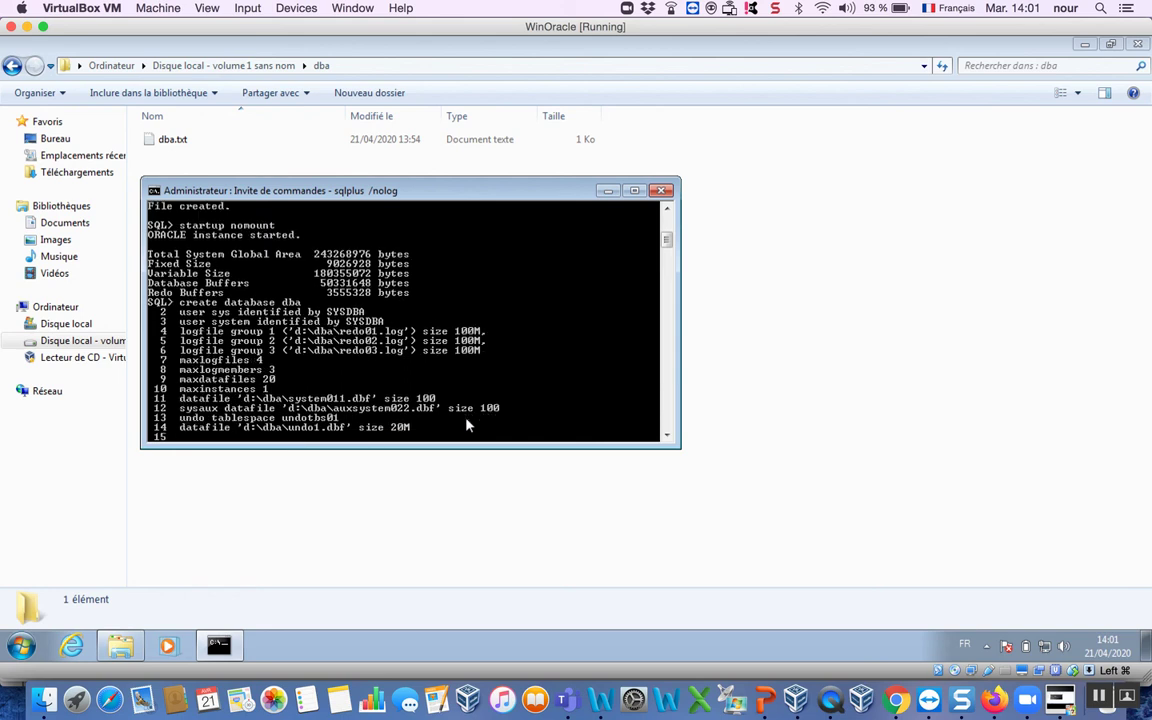
text(;)
Execute create database, get ORA-02236 at line 5, and resubmit create database dba from history.
key(Return)
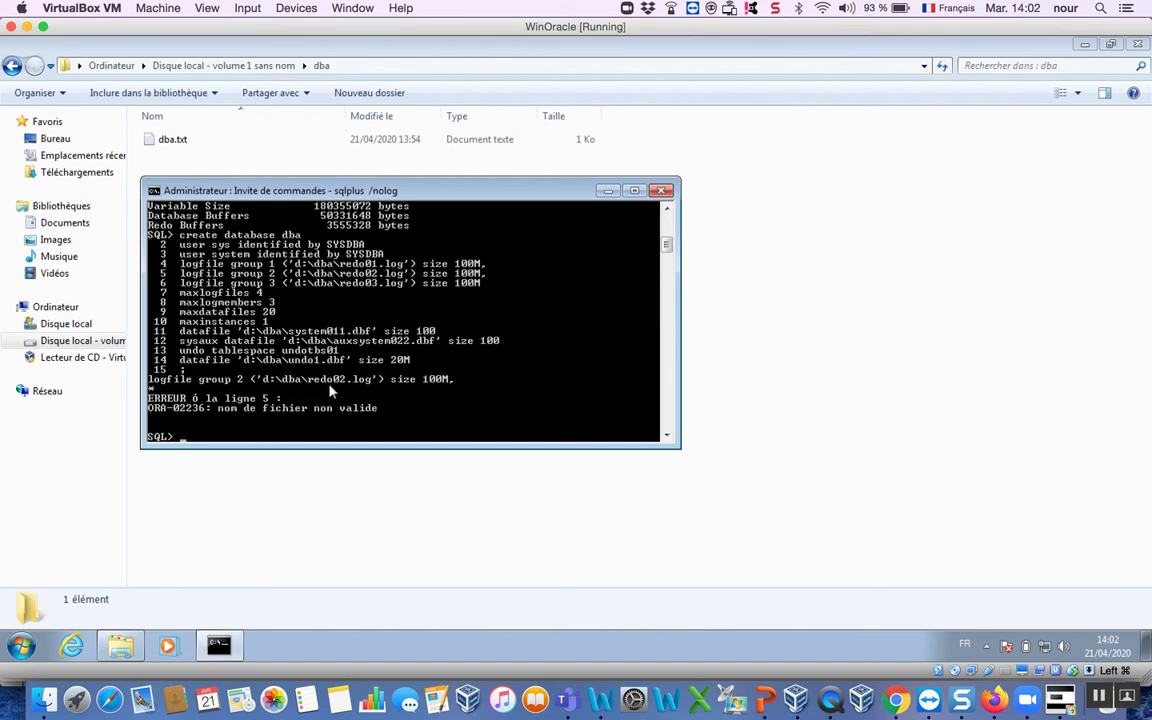
key(Up)
key(Up)
key(Up)
key(Up)
key(Up)
key(Up)
key(Up)
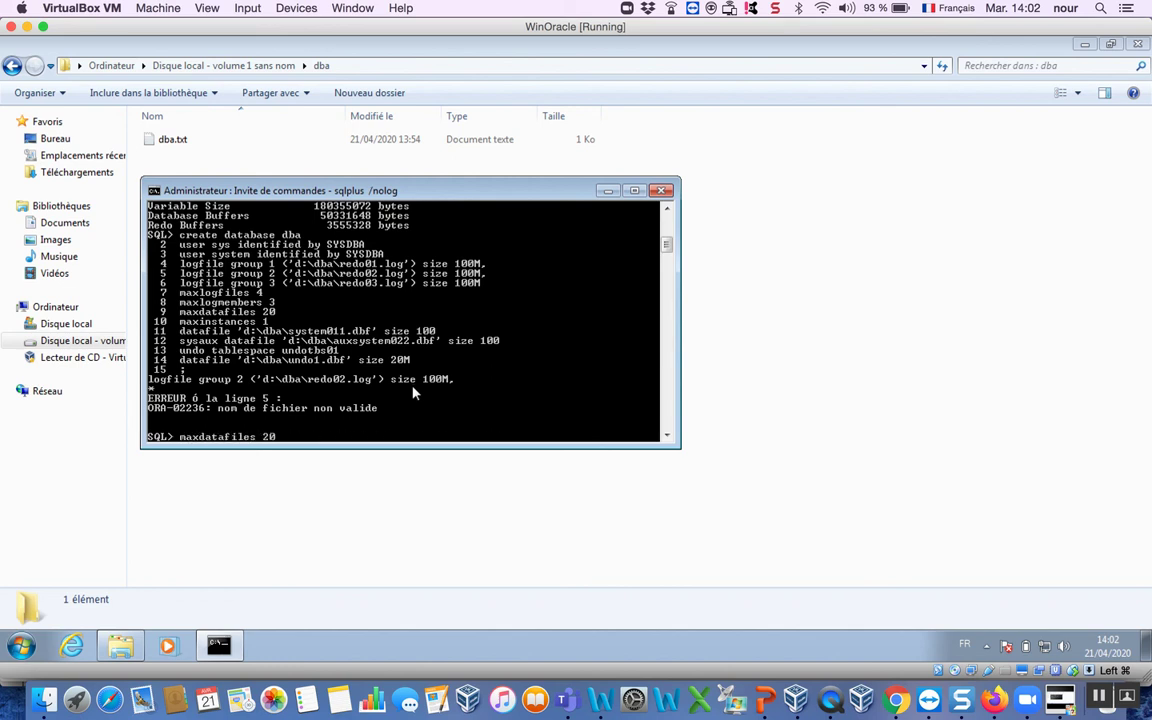
key(Up)
key(Up)
key(Up)
key(Up)
key(Up)
key(Up)
key(Up)
key(Up)
key(Up)
key(Up)
key(Down)
key(Down)
key(Return)
key(Down)
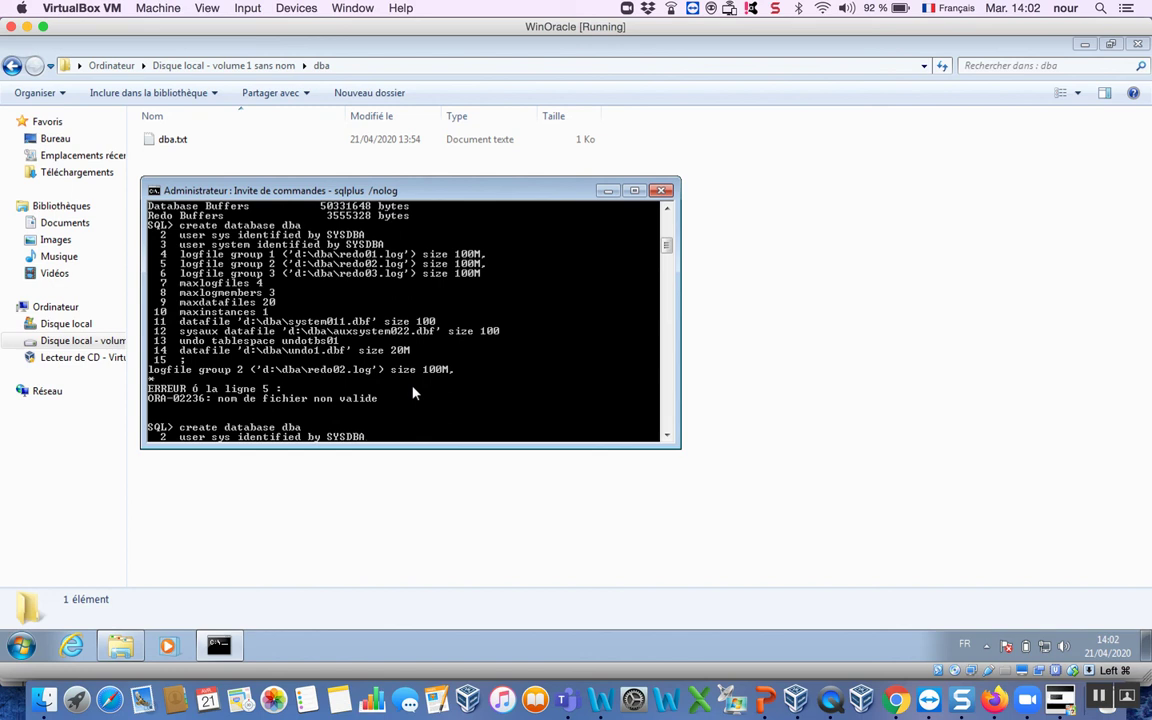
Resubmit the SYS, SYSTEM and logfile group 1 lines, then group 2 redo02.log 100M.
key(Return)
key(Down)
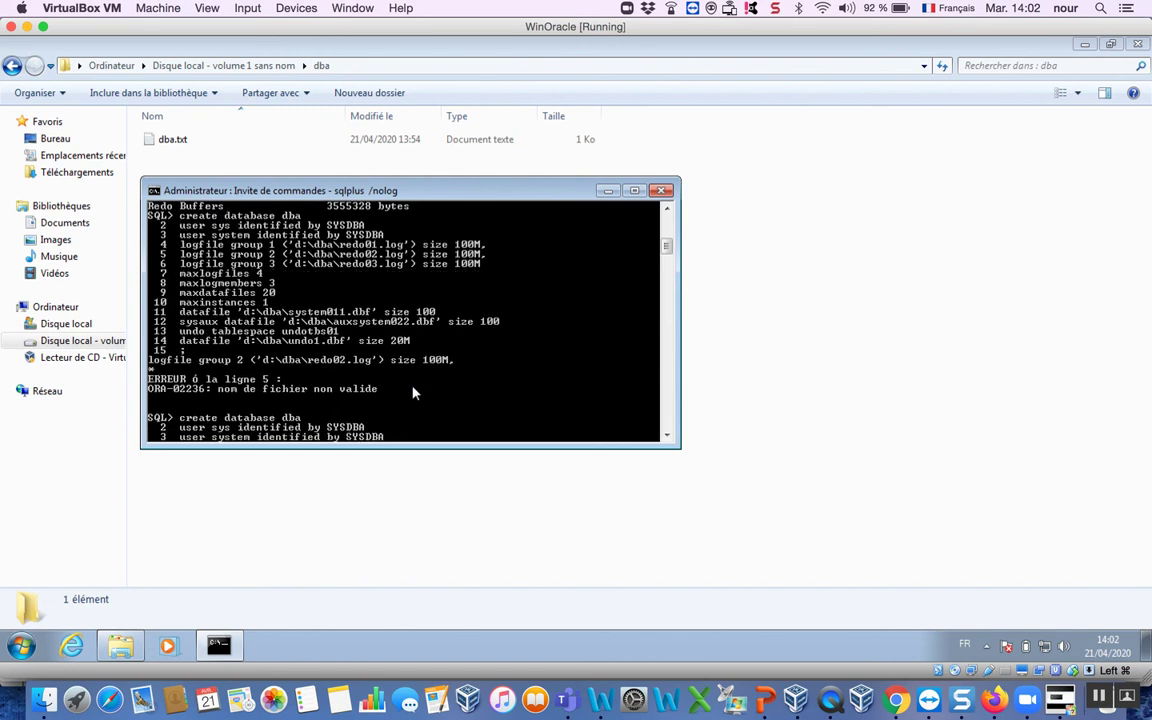
key(Return)
key(Down)
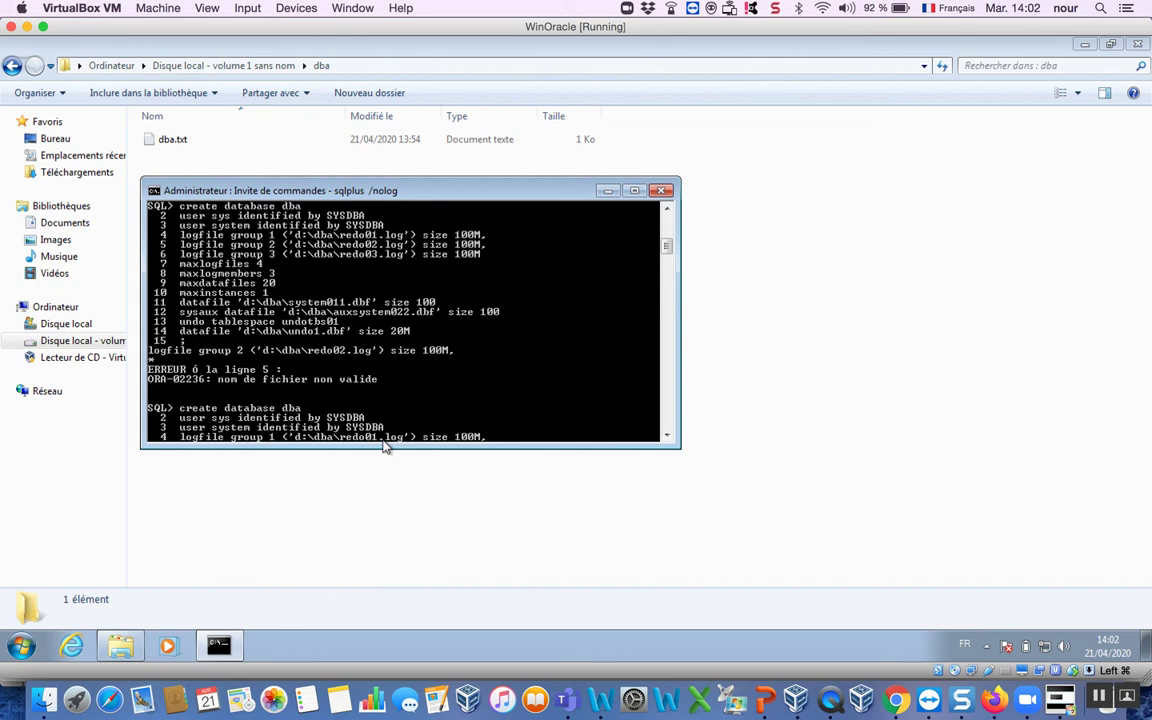
key(Return)
text(logfile group 2 ('d:\dba\redo02.log') size 100M,)
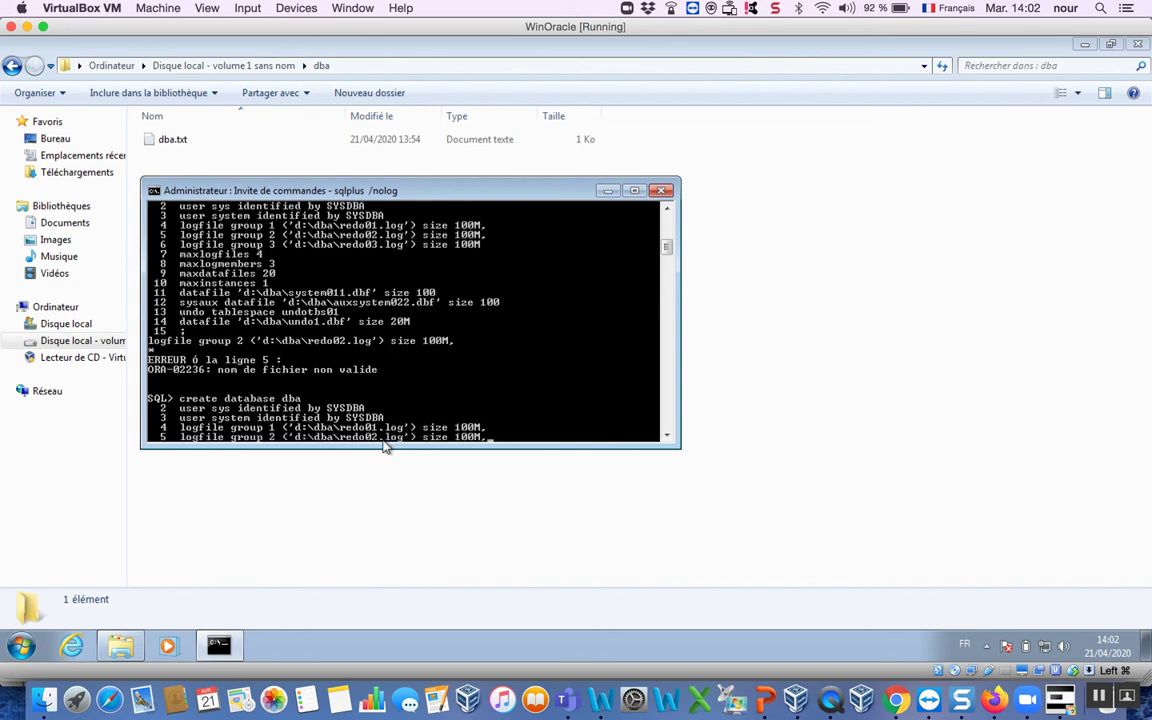
key(Left)
key(Left)
key(Left)
key(Left)
key(Left)
key(Left)
key(Left)
key(Left)
key(Left)
key(Left)
key(Left)
key(Left)
key(Left)
key(Left)
key(Left)
key(Left)
key(Left)
key(Left)
key(Left)
key(Left)
key(BackSpace)
key(BackSpace)
key(BackSpace)
key(BackSpace)
key(BackSpace)
key(BackSpace)
key(BackSpace)
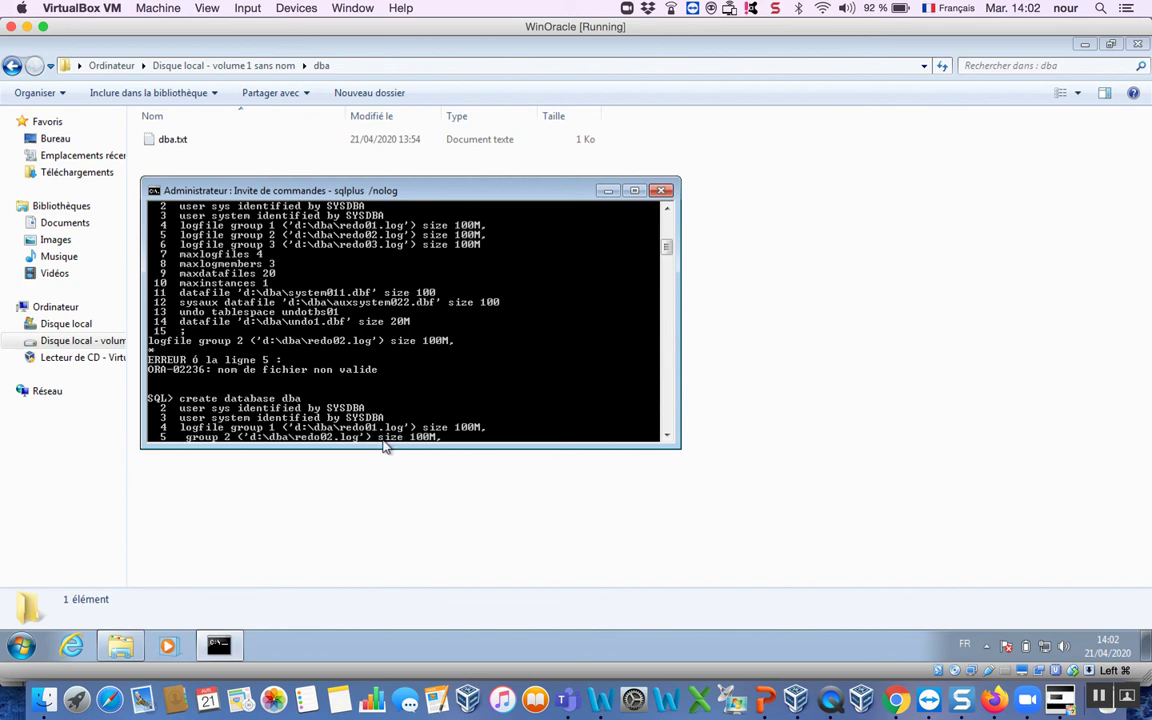
key(BackSpace)
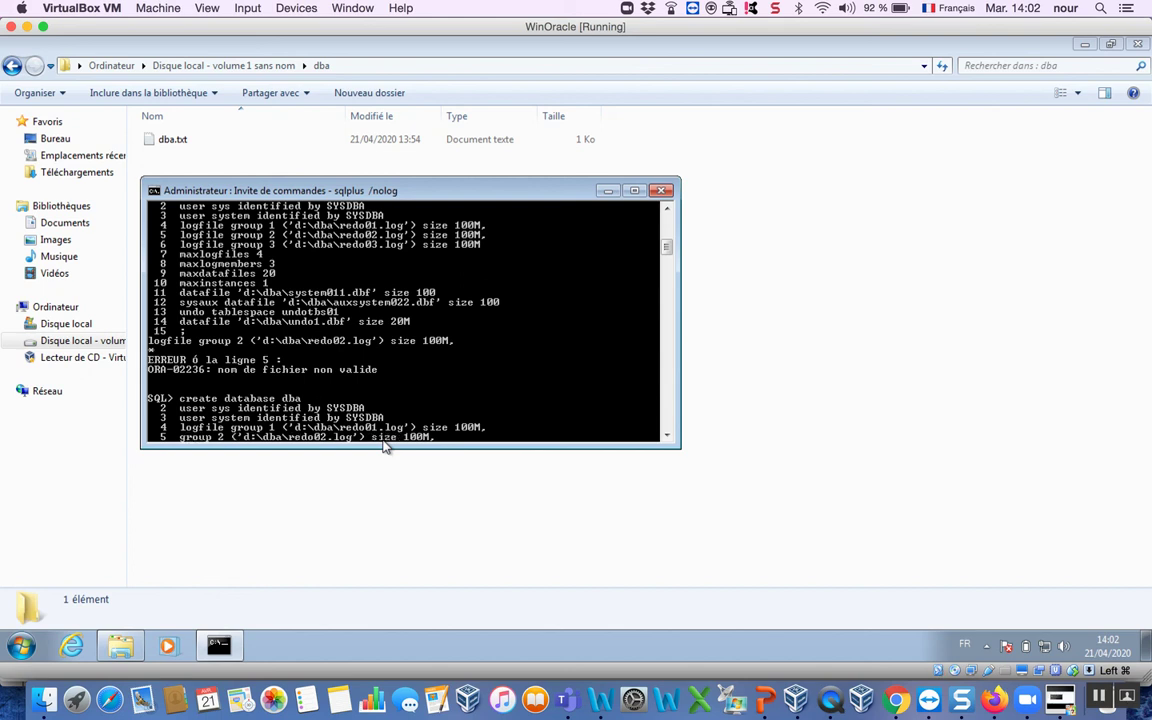
key(Return)
Resubmit redo log group 3 without the logfile keyword.
key(Up)
key(Up)
key(Up)
key(Up)
key(Up)
key(Up)
key(Up)
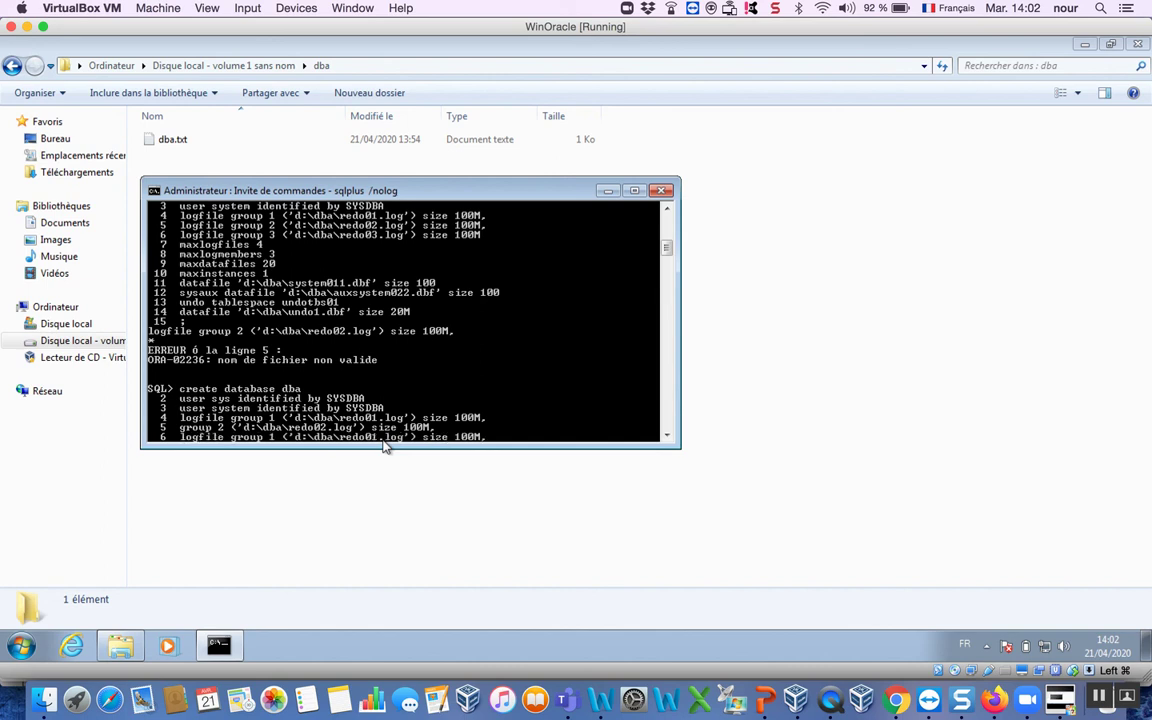
key(Up)
key(Up)
key(Up)
key(Up)
key(Up)
key(Up)
key(Up)
key(Up)
key(Up)
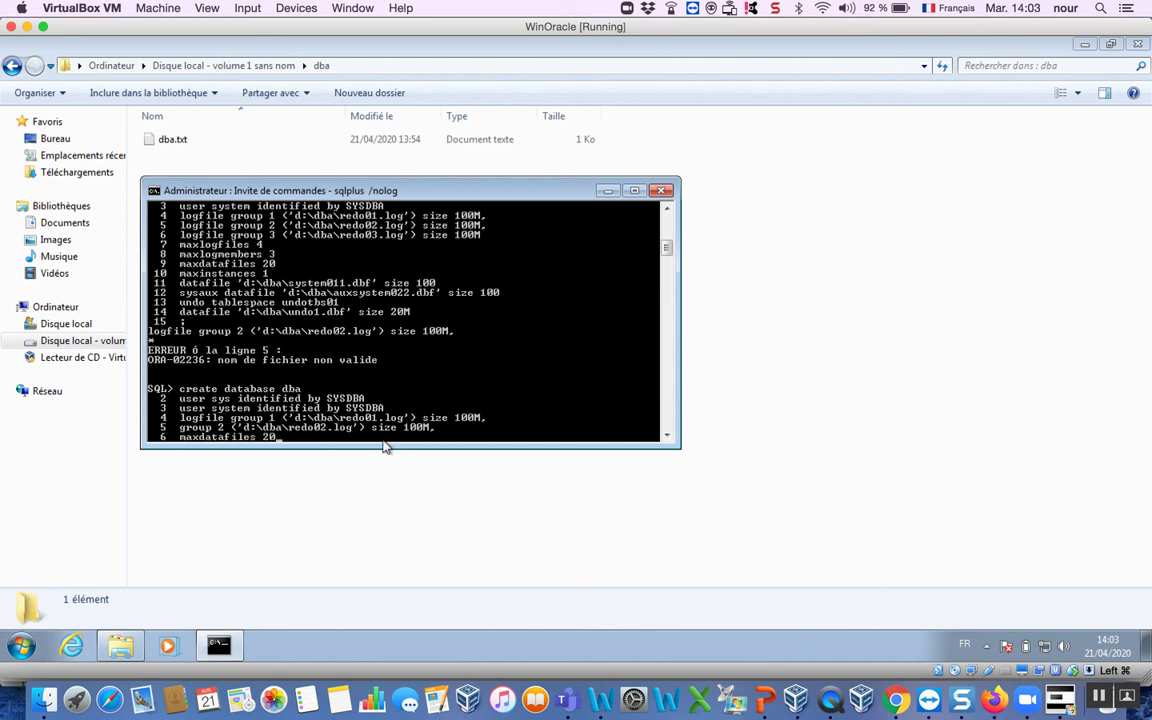
key(Up)
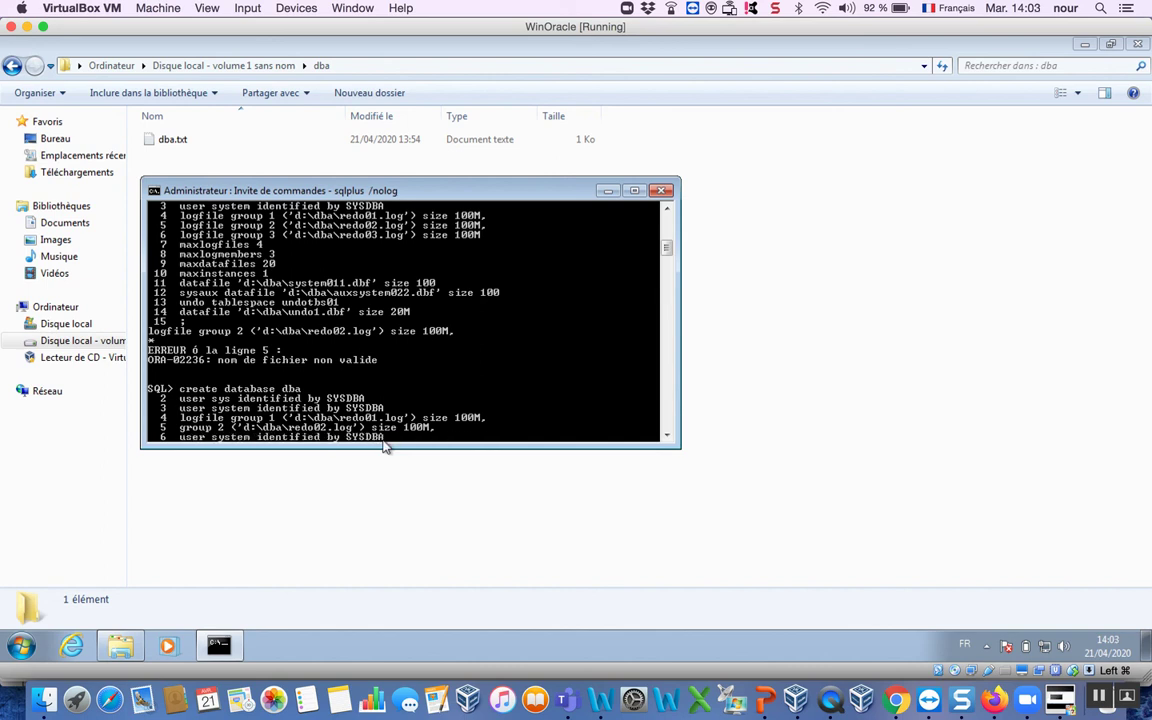
key(Down)
key(Down)
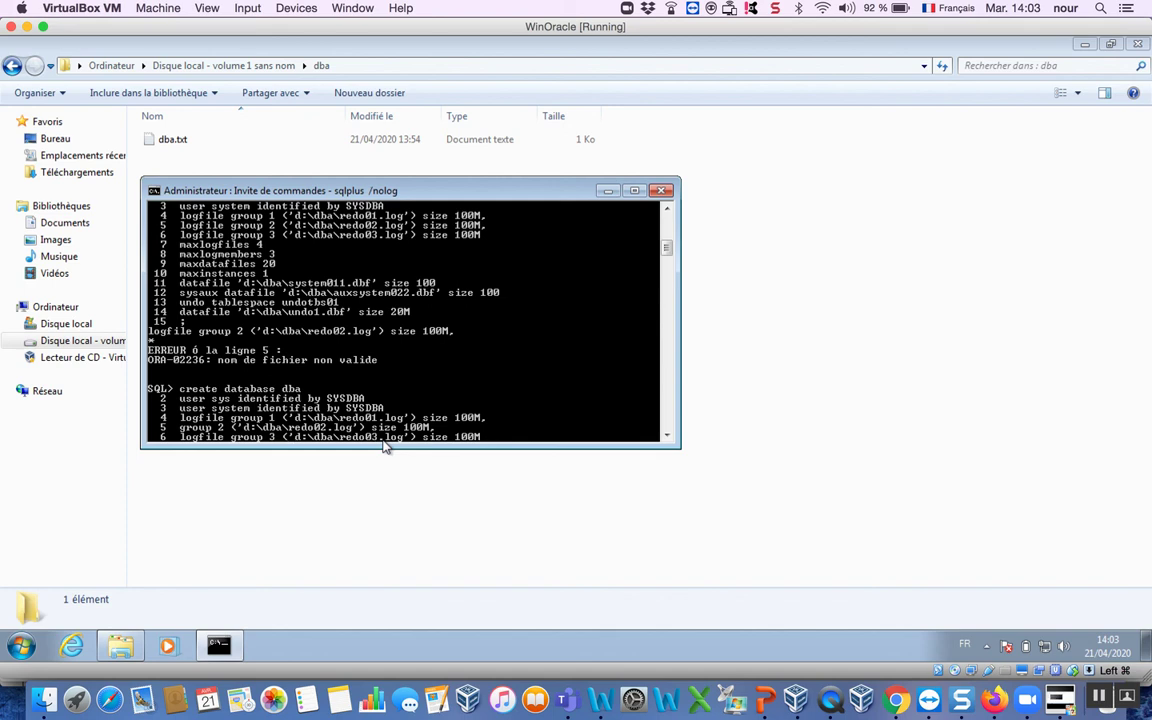
key(Left)
key(Left)
key(Left)
key(Left)
key(Left)
key(Left)
key(Left)
key(Left)
key(Left)
key(Left)
key(Left)
key(Left)
key(Left)
key(Left)
key(Left)
key(Left)
key(Left)
key(Left)
key(Left)
key(Left)
key(BackSpace)
key(BackSpace)
key(BackSpace)
key(BackSpace)
key(BackSpace)
key(BackSpace)
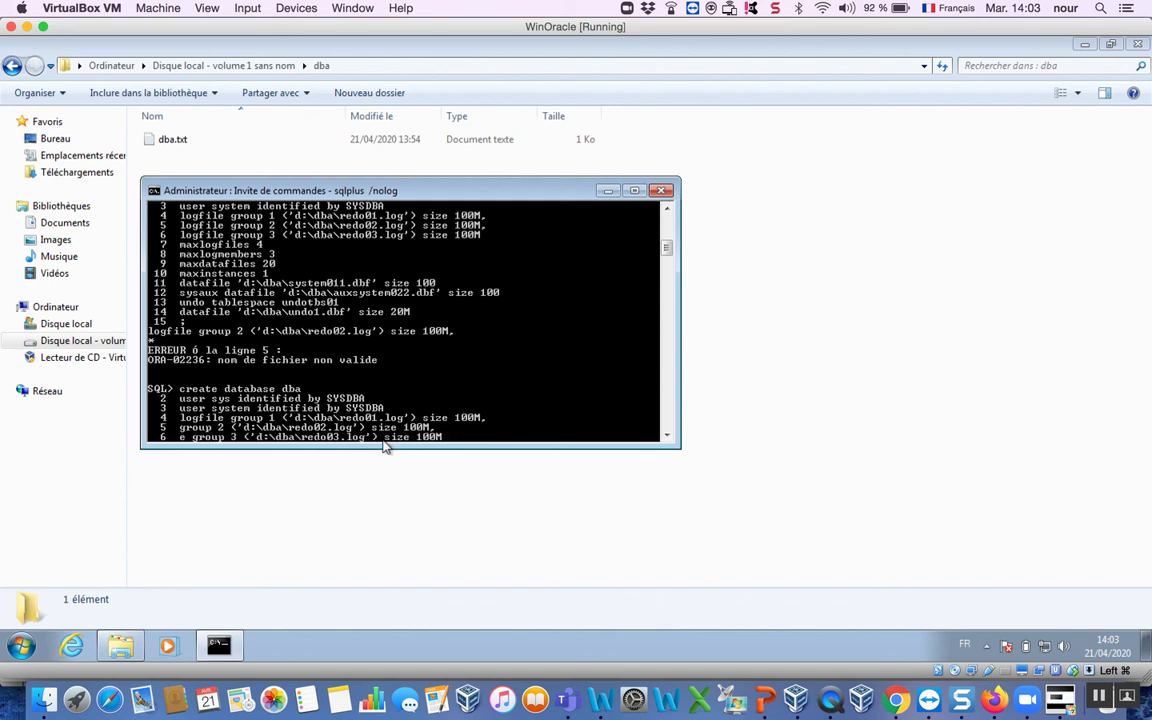
key(BackSpace)
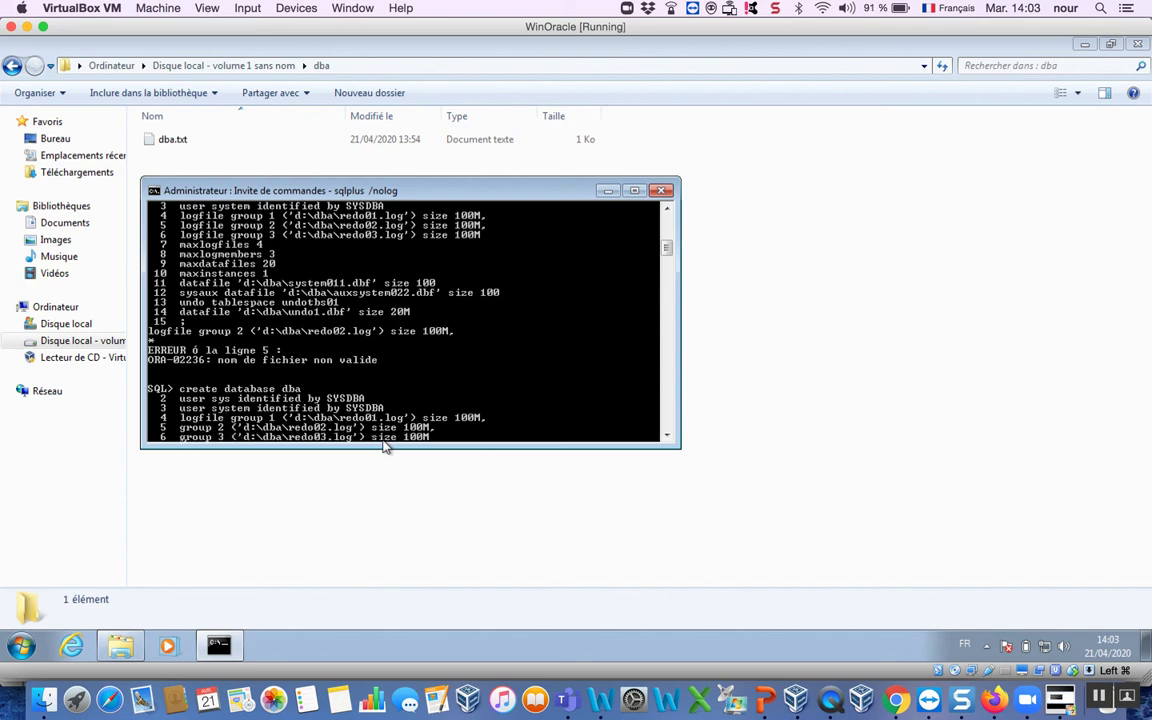
key(Return)
Resubmit maxlogfiles 4, maxlogmembers 3, maxdatafiles 20 and maxinstances 1.
key(Up)
key(Up)
key(Up)
key(Up)
key(Up)
key(Up)
key(Up)
key(Up)
key(Up)
key(Up)
key(Up)
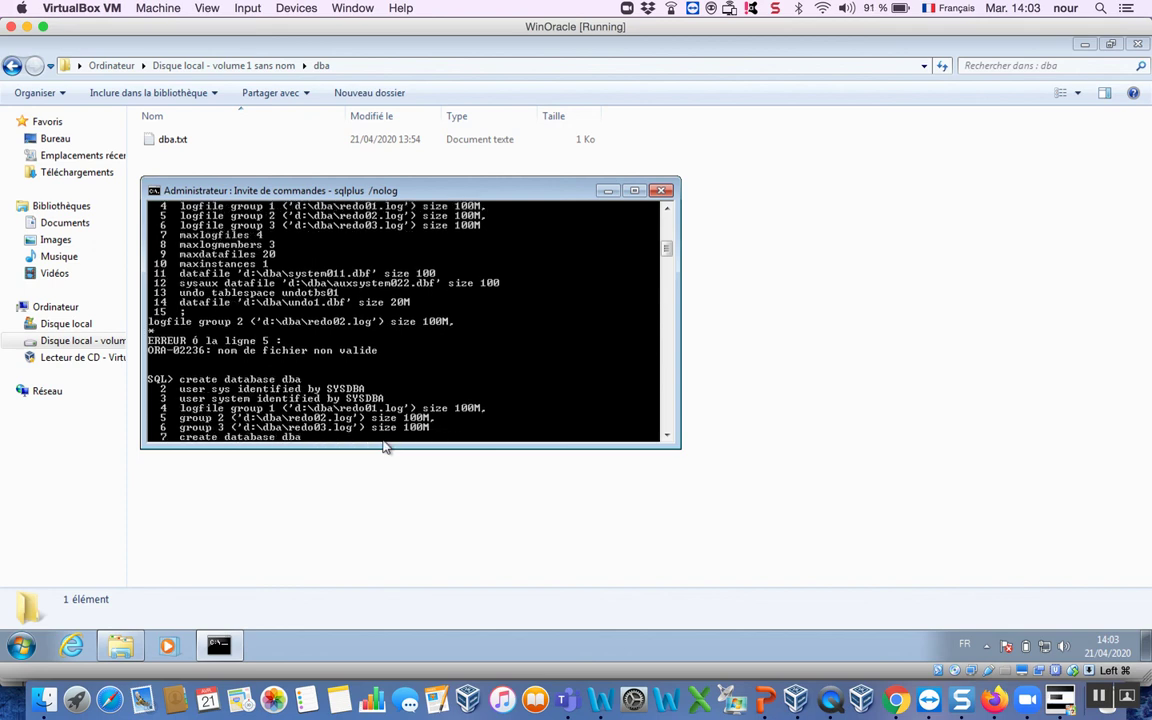
key(Up)
key(Up)
key(Up)
key(Up)
key(Up)
key(Return)
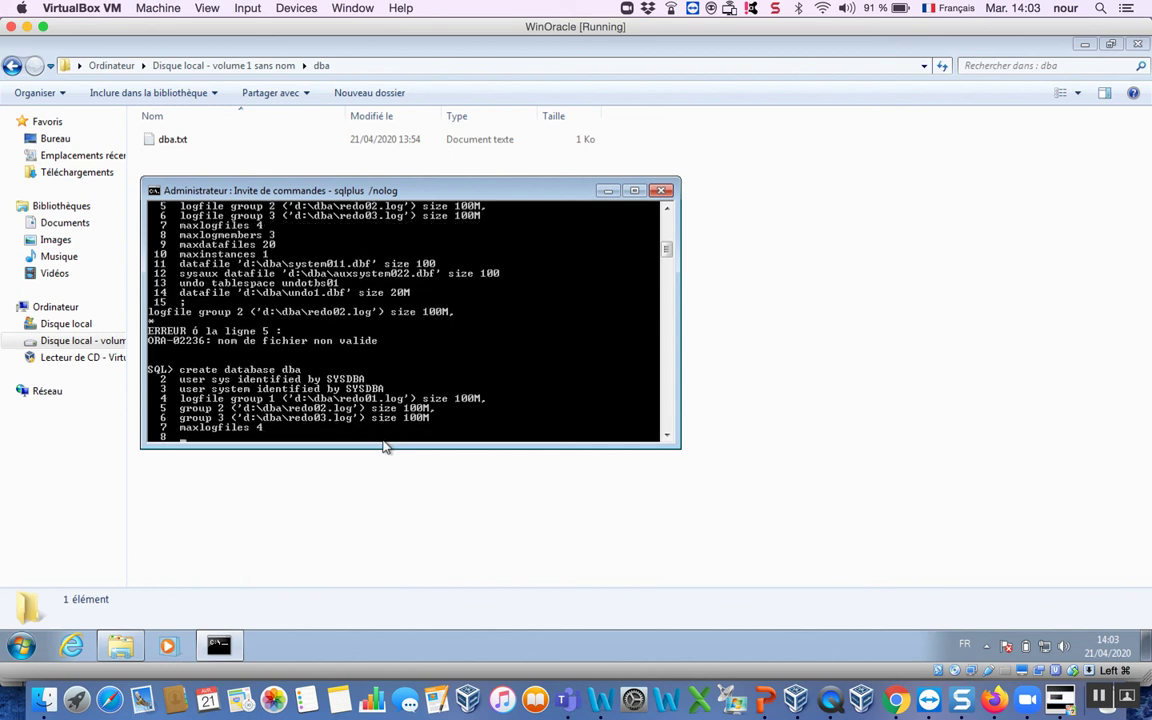
key(Down)
key(Return)
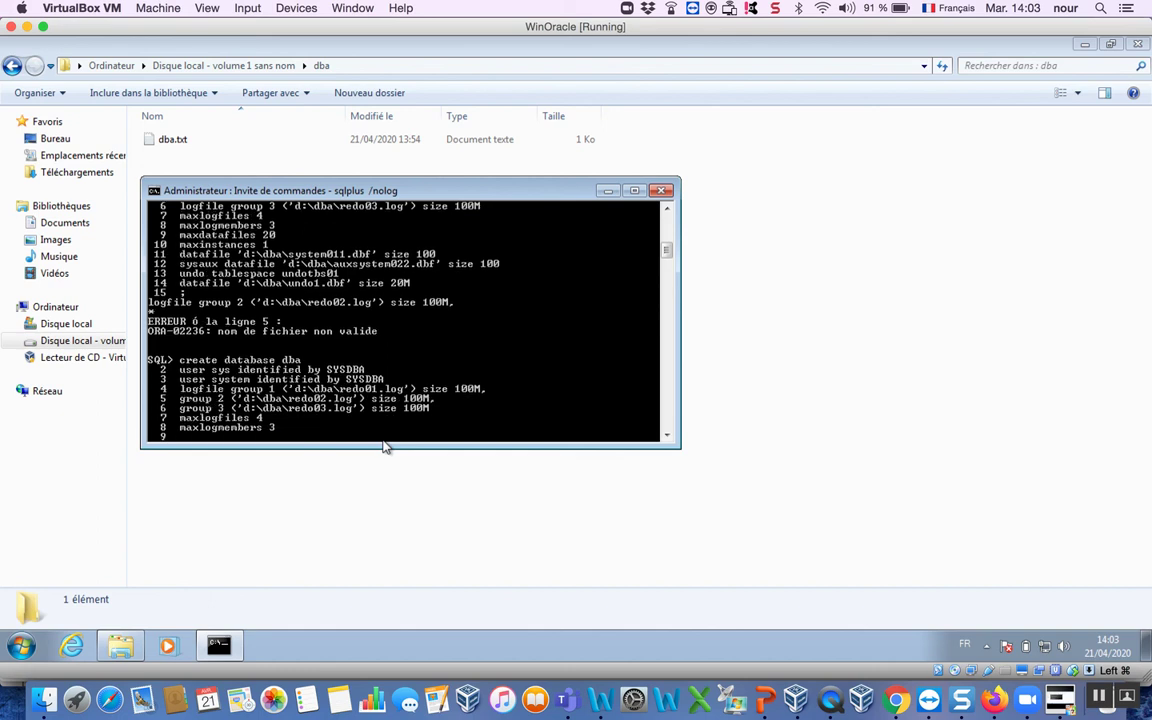
key(Down)
key(Return)
key(Down)
key(Return)
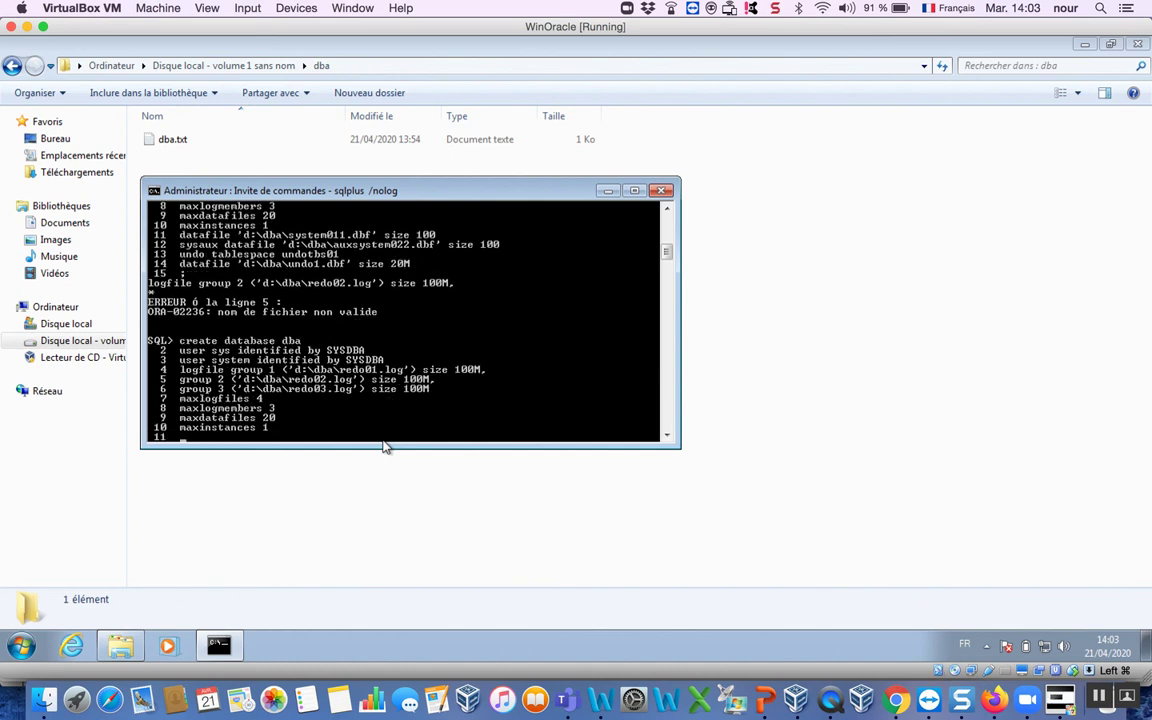
Resubmit the system and sysaux datafile lines with sizes corrected to 100M.
key(Down)
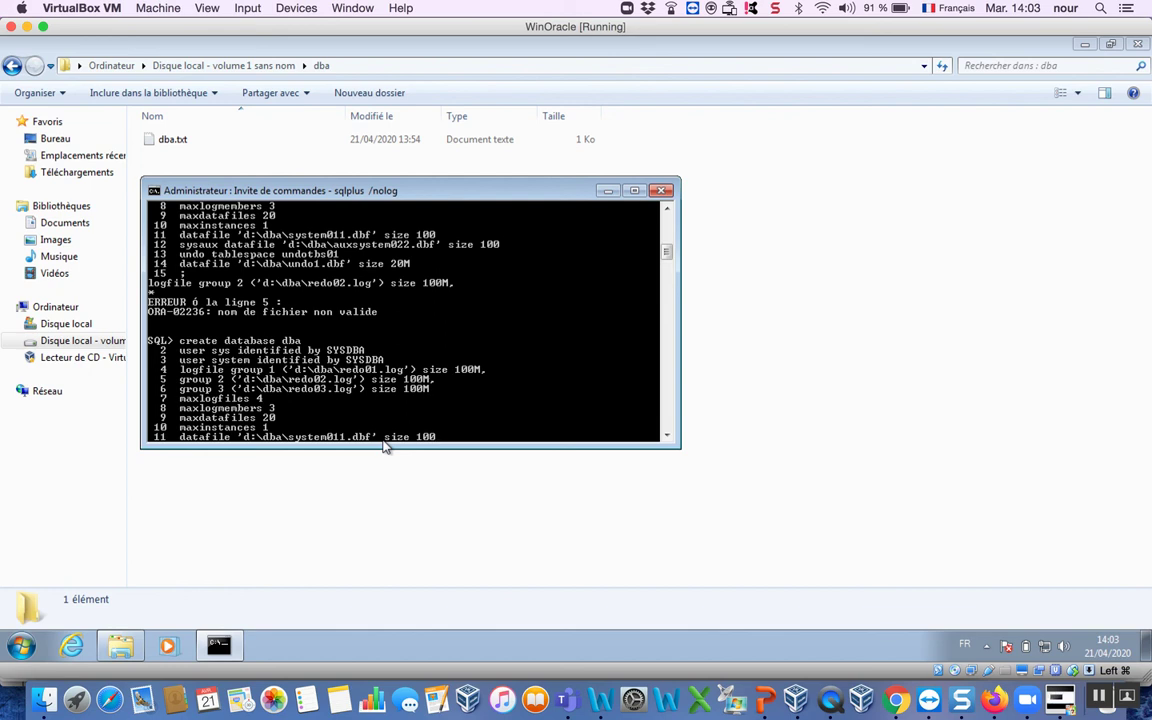
text(M)
key(Return)
key(Up)
key(Up)
key(Up)
key(Up)
key(Up)
key(Up)
key(Up)
key(Up)
key(Up)
key(Up)
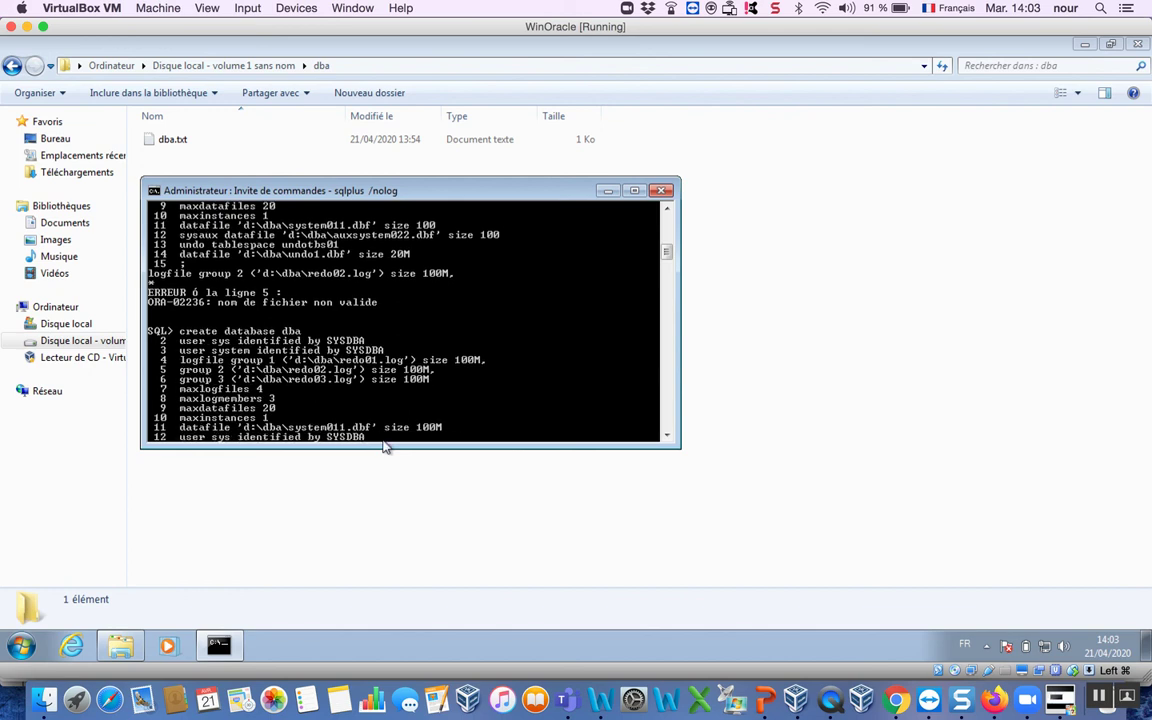
key(Up)
key(Up)
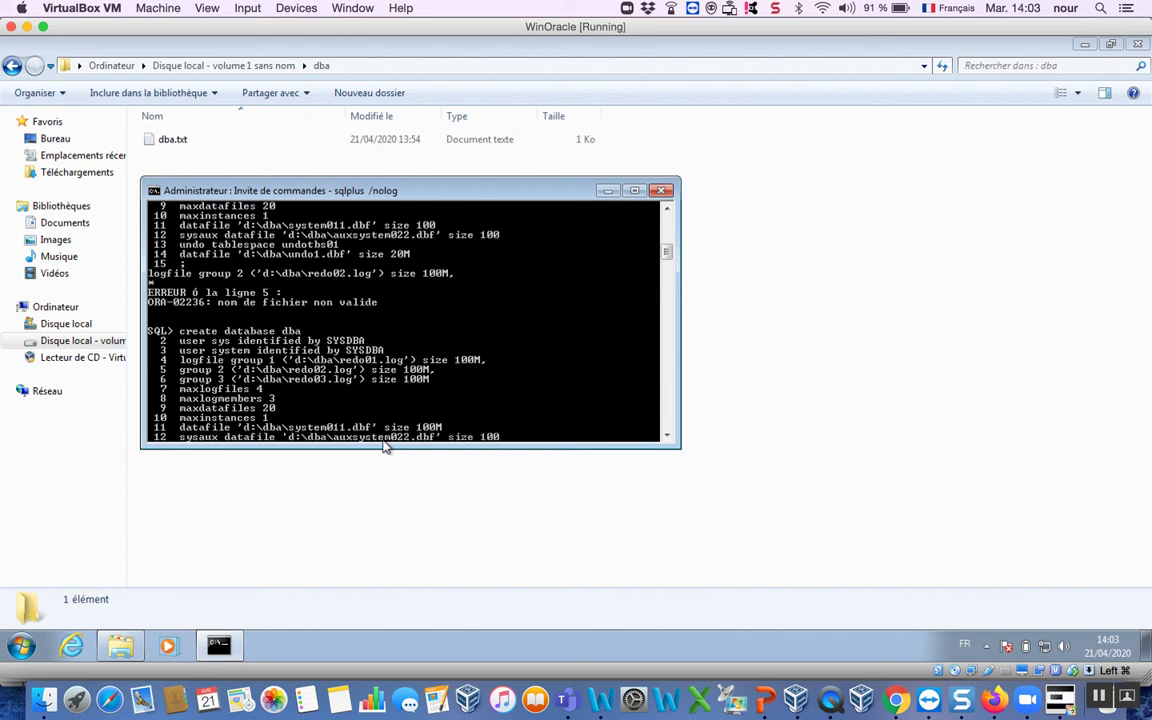
text(M)
key(Return)
Resubmit the undotbs01 tablespace and undo1.dbf lines and execute, creating the database.
key(Up)
key(Up)
key(Up)
key(Up)
key(Up)
key(Up)
key(Up)
key(Up)
key(Up)
key(Up)
key(Up)
key(Up)
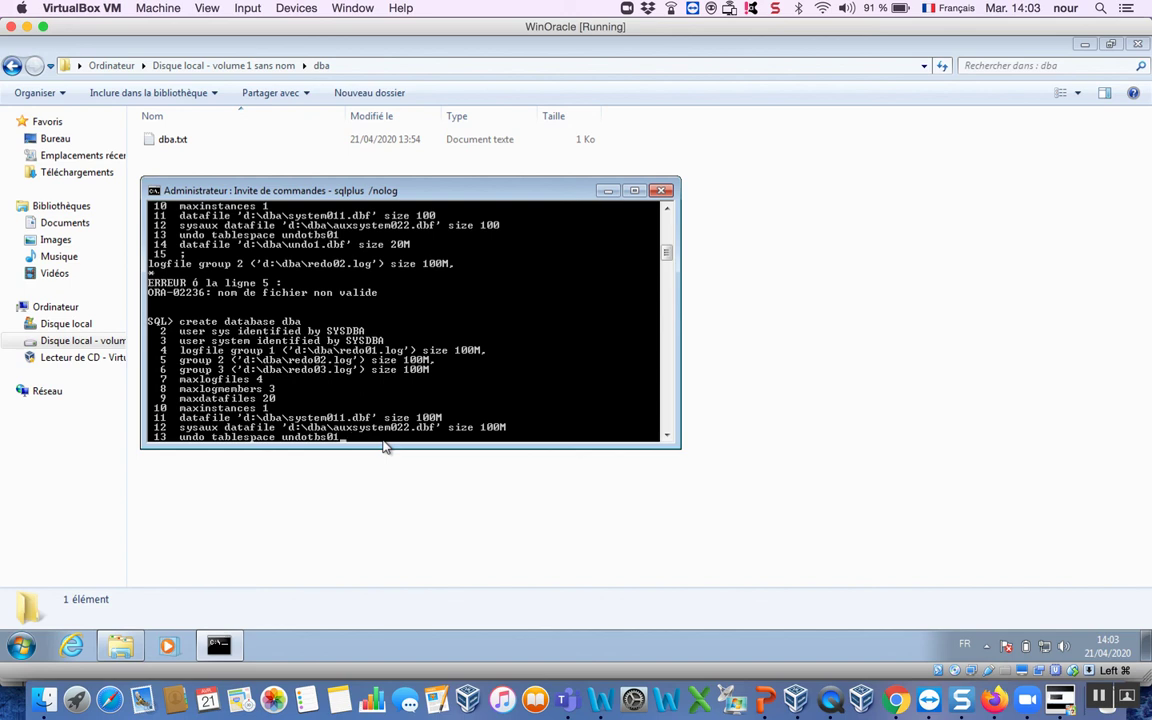
key(Return)
key(Down)
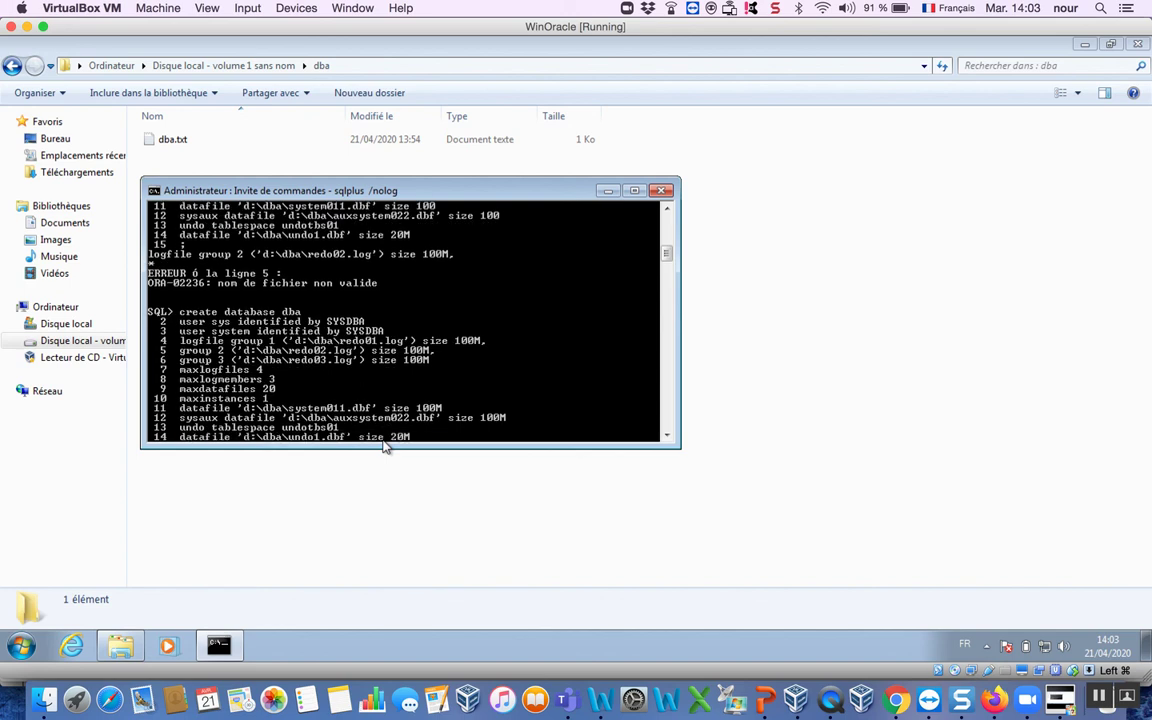
key(Return)
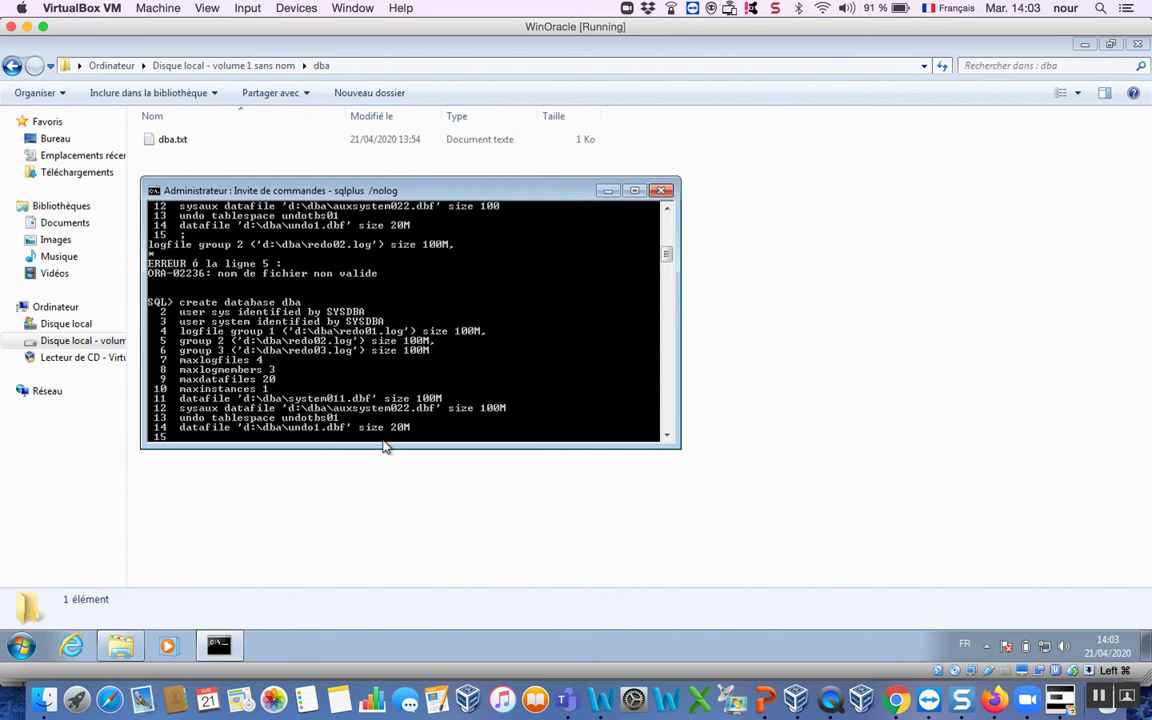
key(Return)
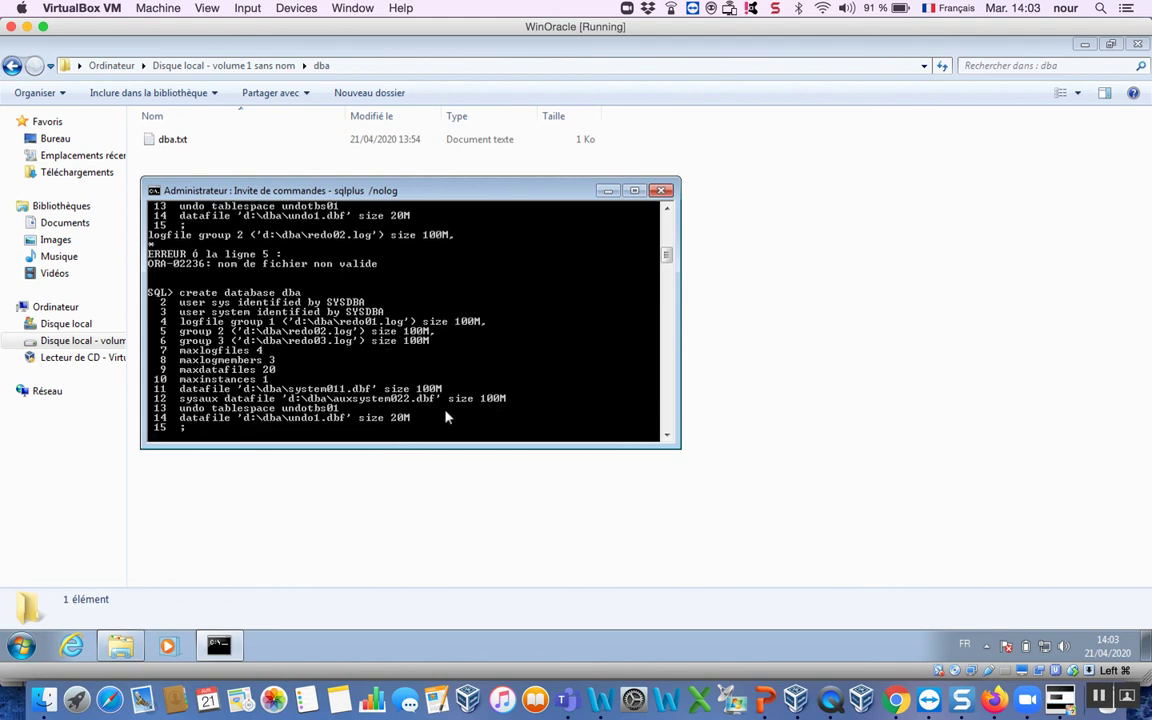
drag(407, 190, 772, 242)
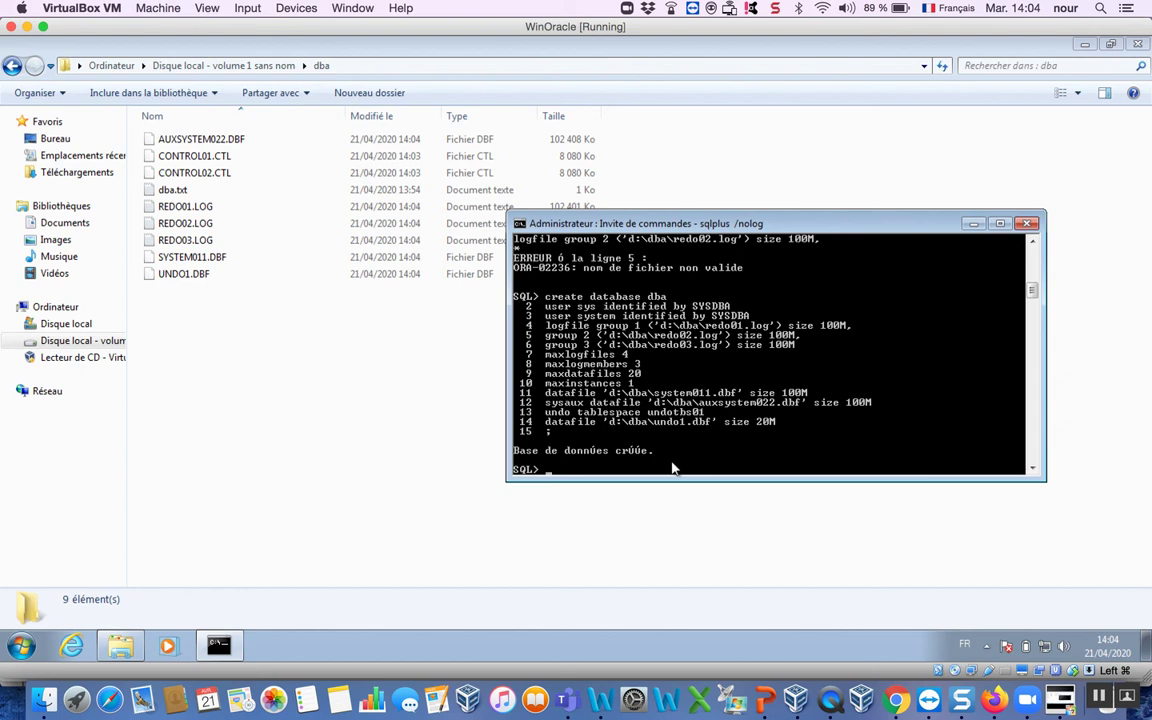
Enter @%oracle_home%/rdmbms/admin/catalog.sql to run the catalog script.
text(@)
text(%)
text(ora)
text(cle)
text(_home)
text(%)
text(/r)
text(dm)
text(bms)
text(/admin/)
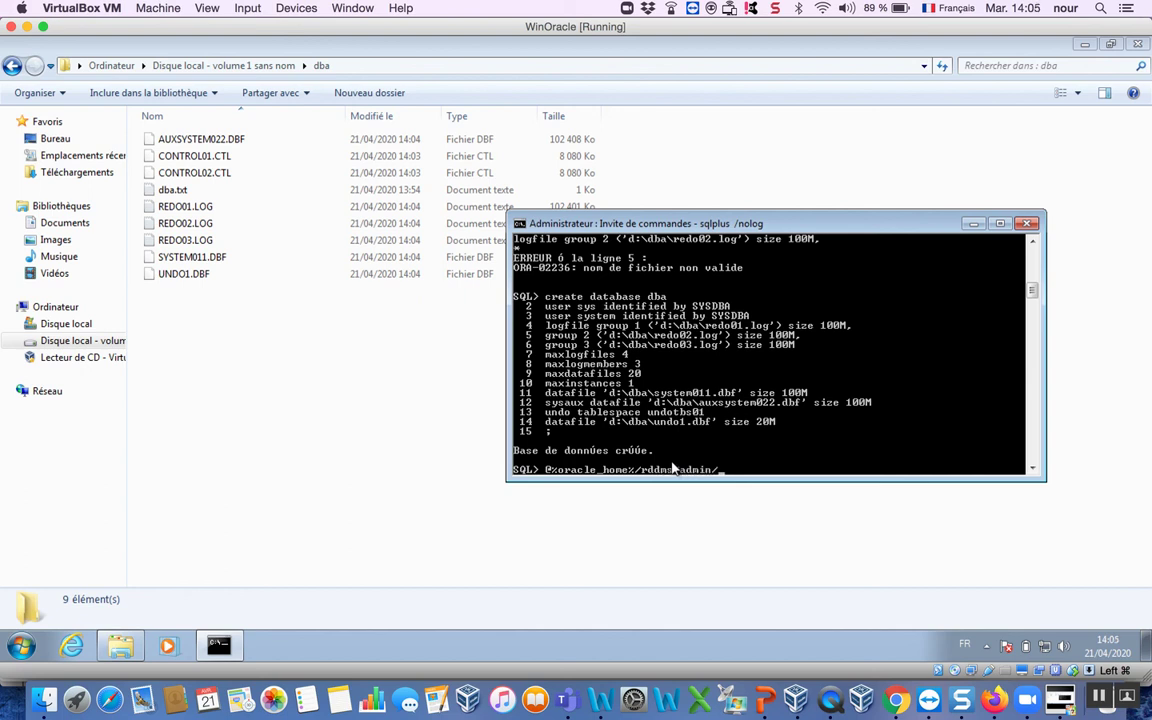
text(catalog.sql)
Open the rdbms\admin folder inside D:\WINDOWS.X64_193000_db_home in Explorer.
click(235, 70)
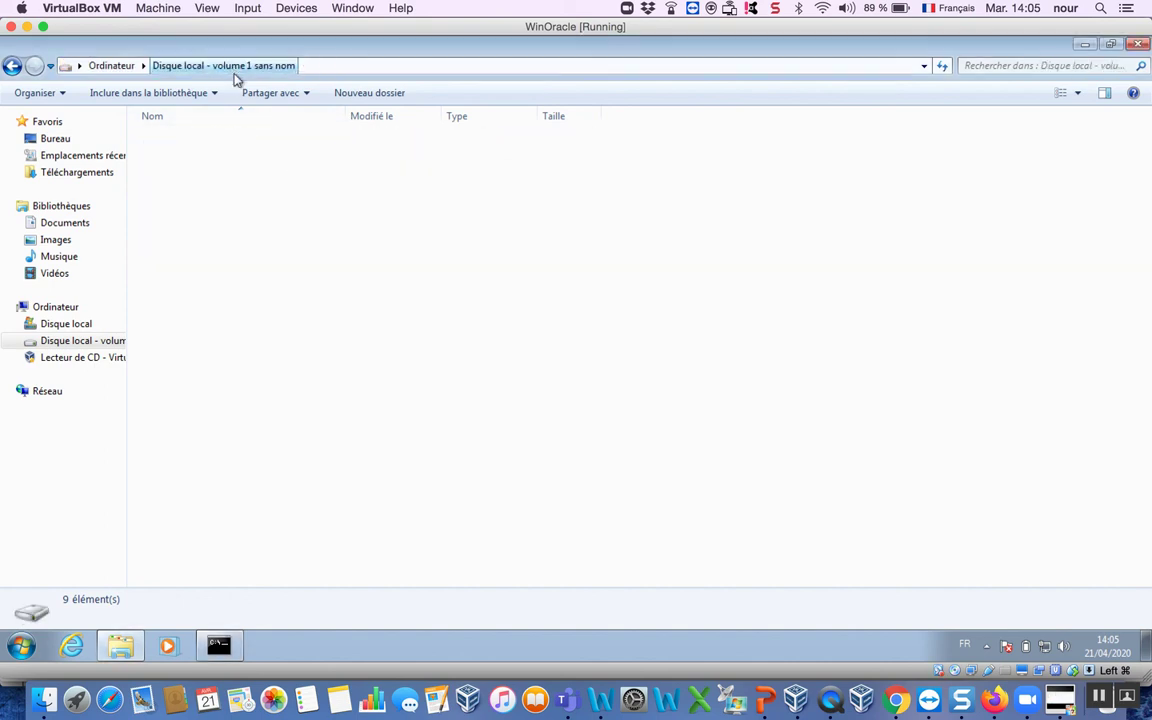
double_click(189, 209)
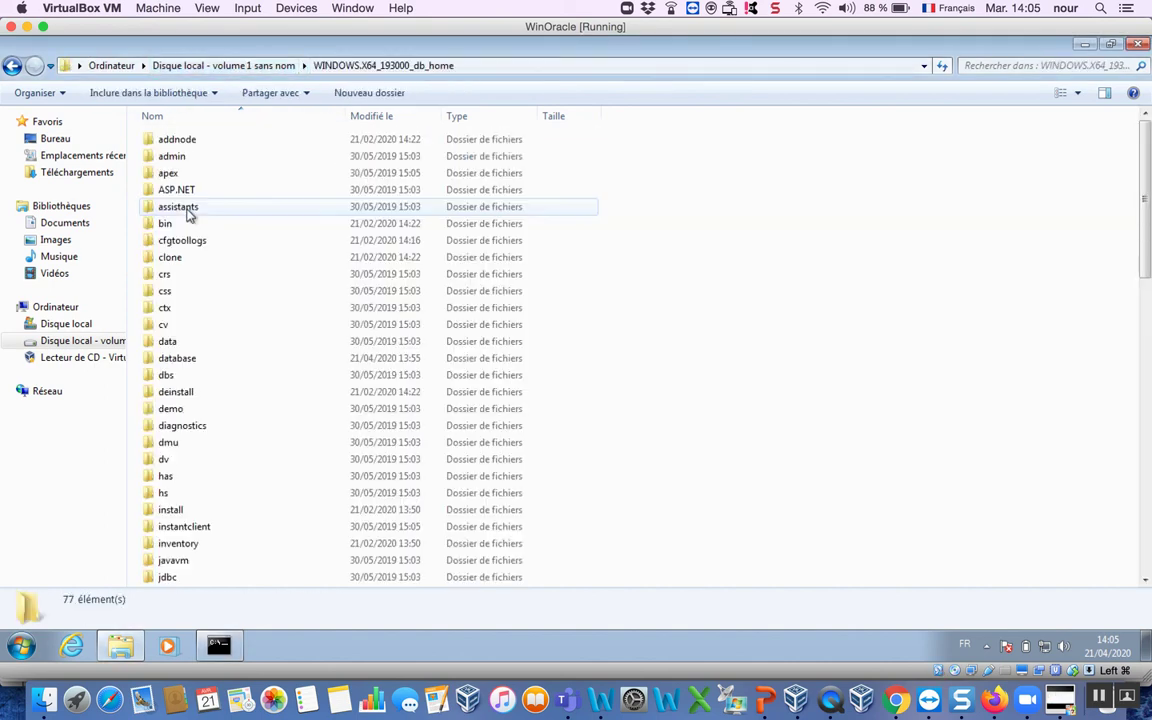
double_click(165, 157)
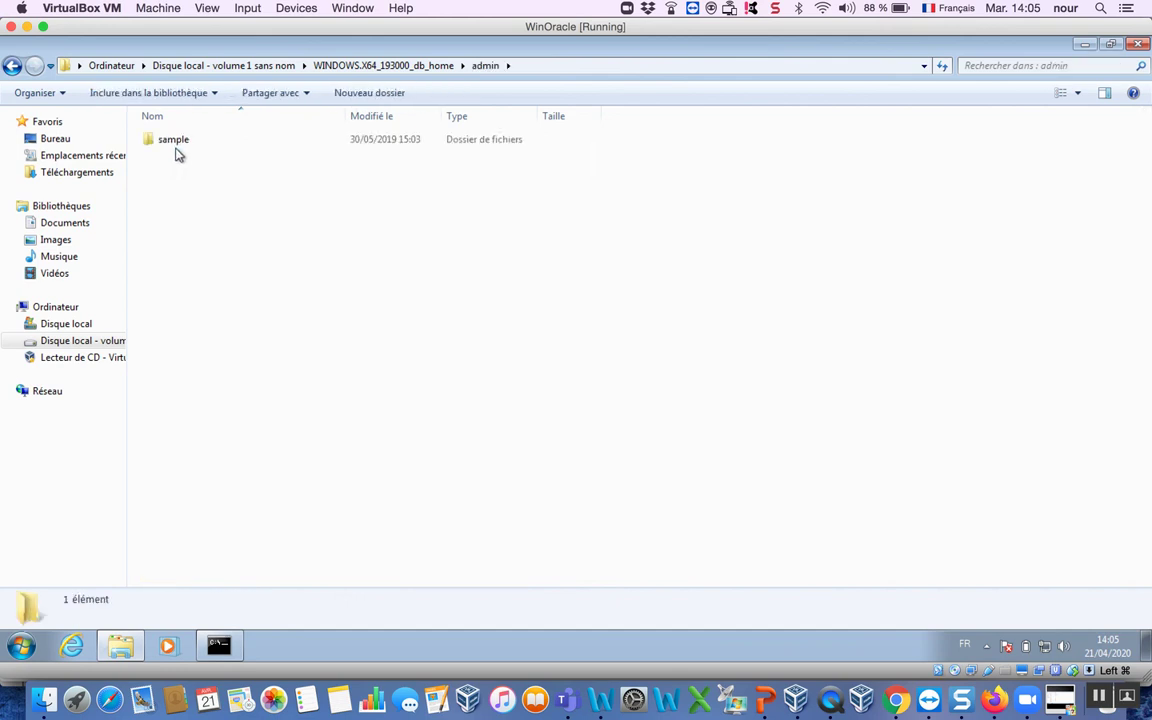
click(12, 65)
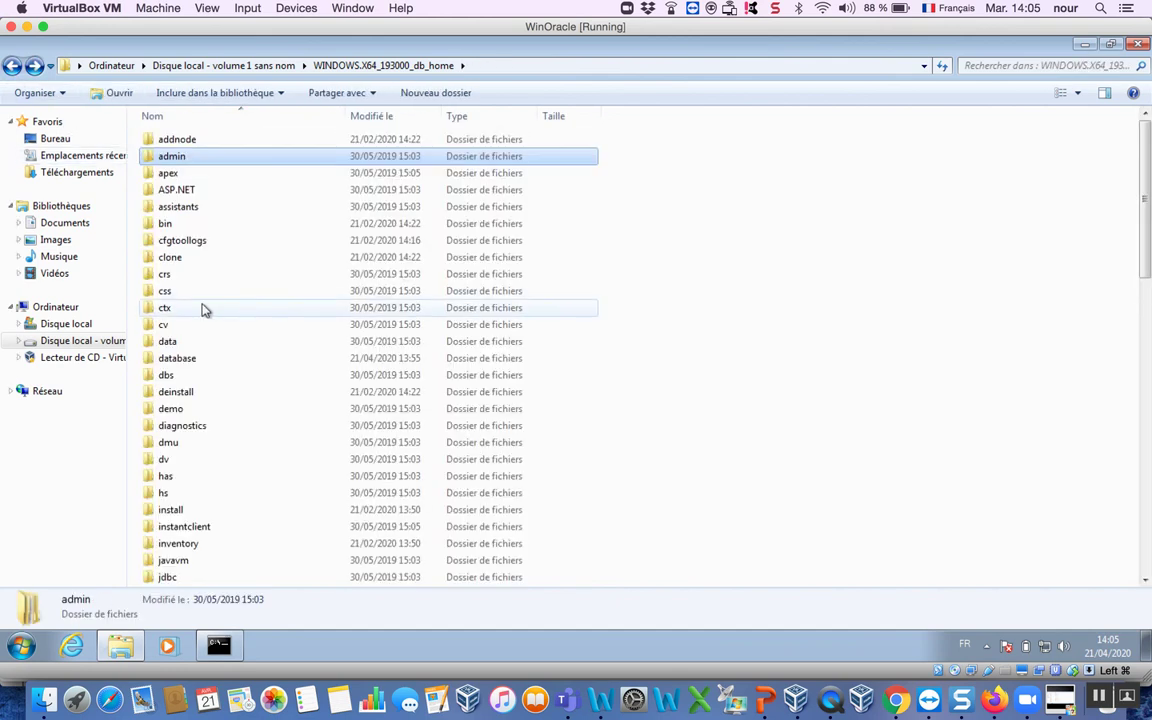
click(203, 309)
key(r)
key(d)
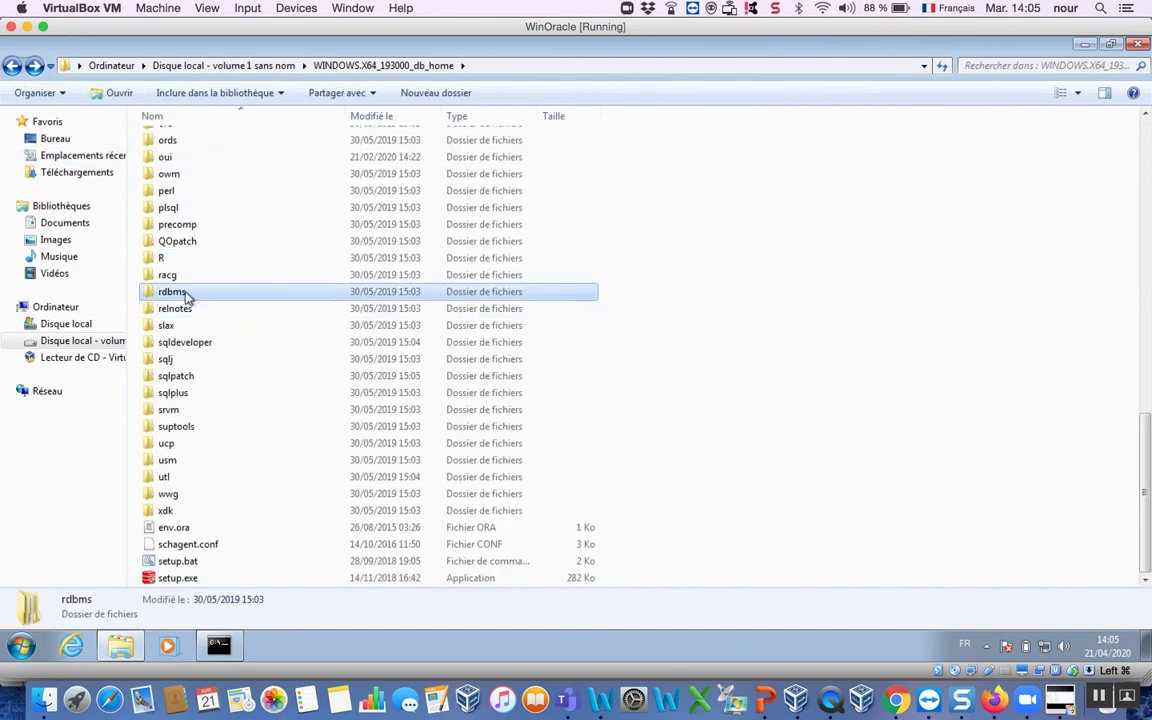
double_click(190, 293)
double_click(193, 144)
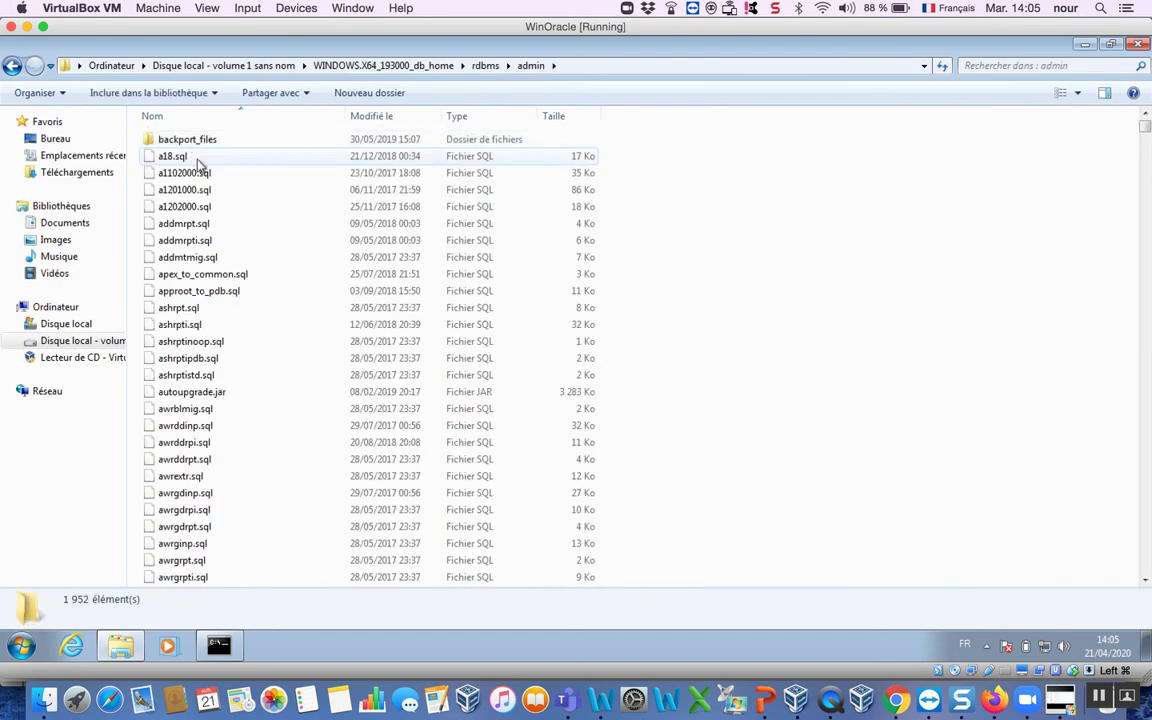
Jump to catalog.sql in the admin file list by typing 'catal'.
drag(1143, 137, 1111, 535)
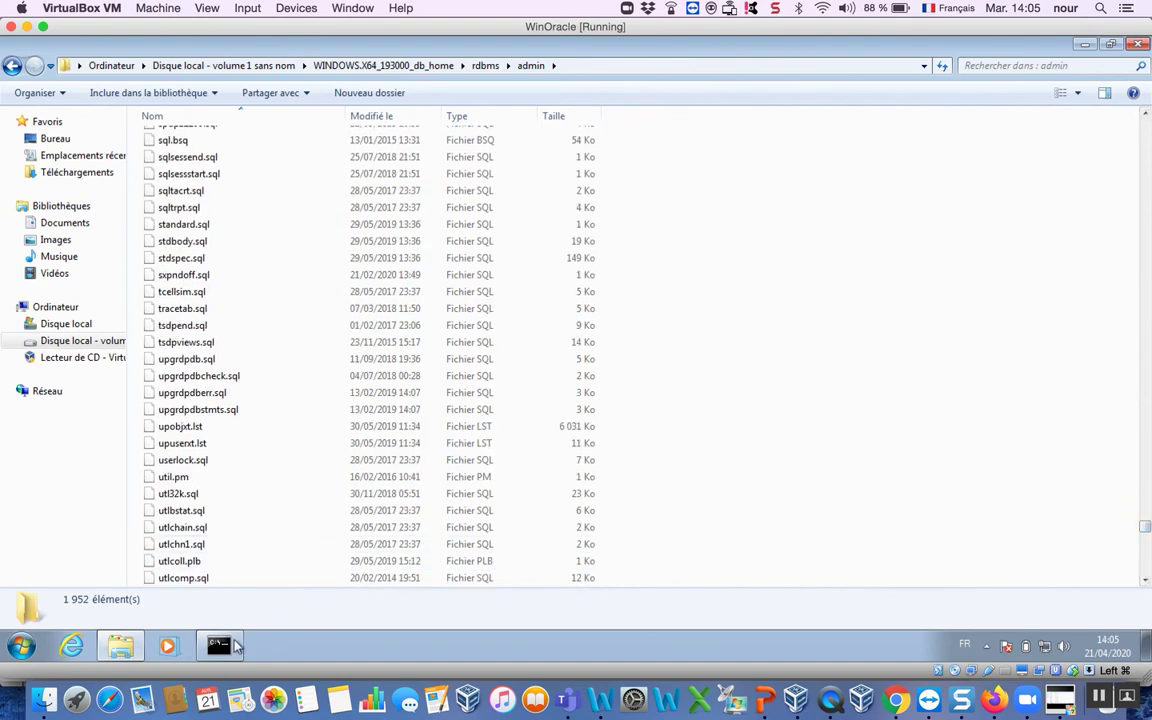
click(240, 645)
click(210, 377)
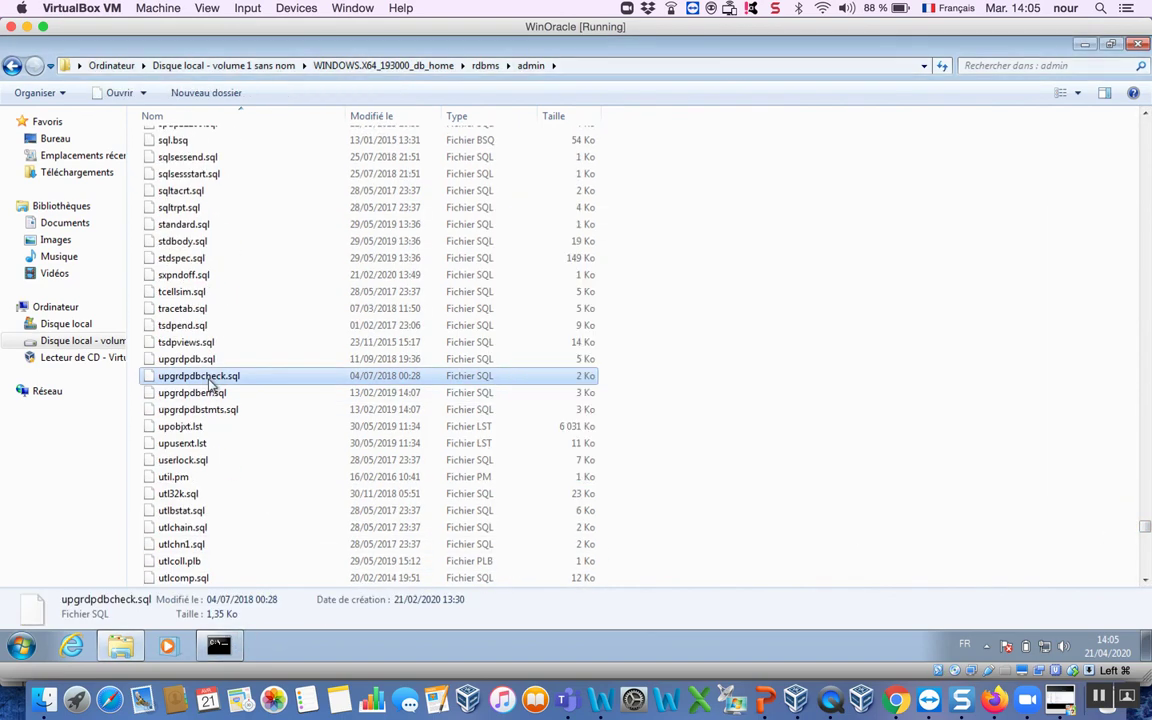
text(ca)
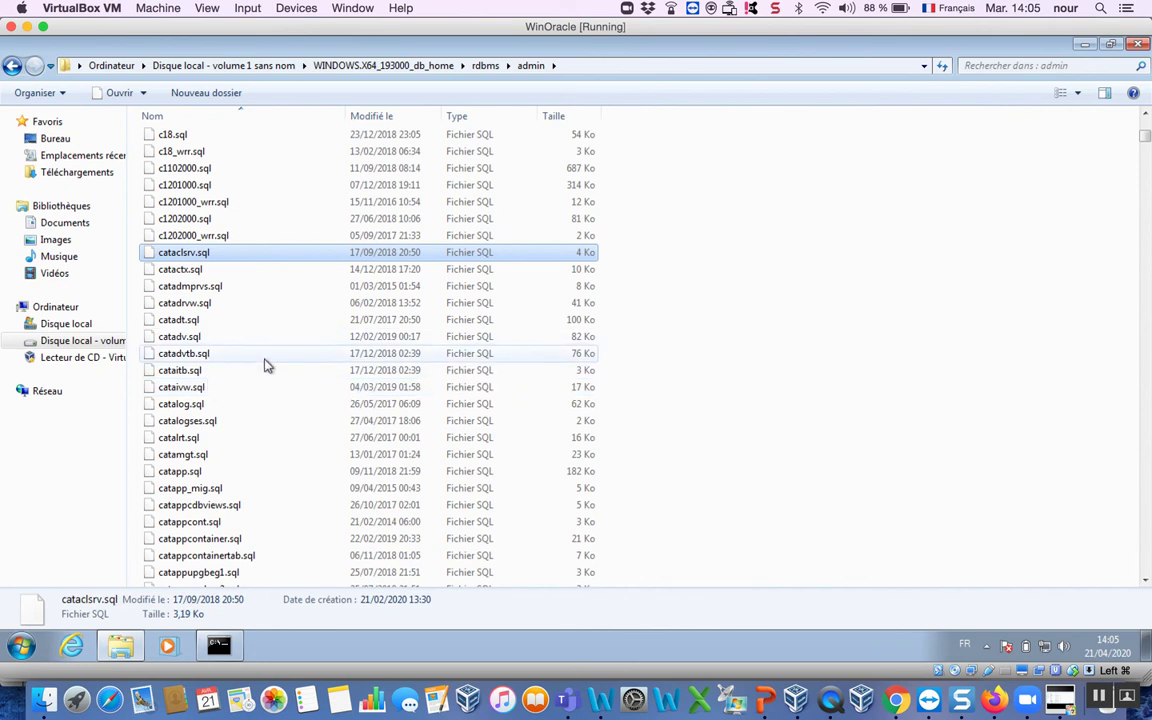
text(catal)
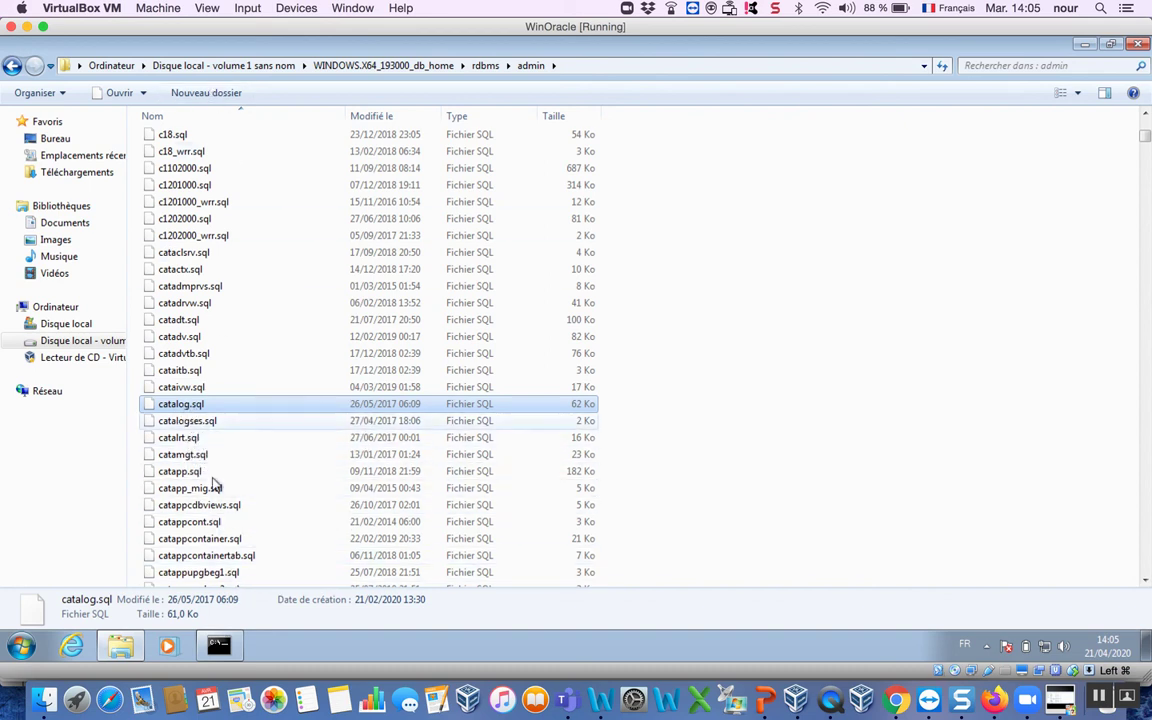
Run @%oracle_home%/rdbms/admin/catalog.sql, fixing the admin path separator to a backslash after SP2-0310.
click(218, 645)
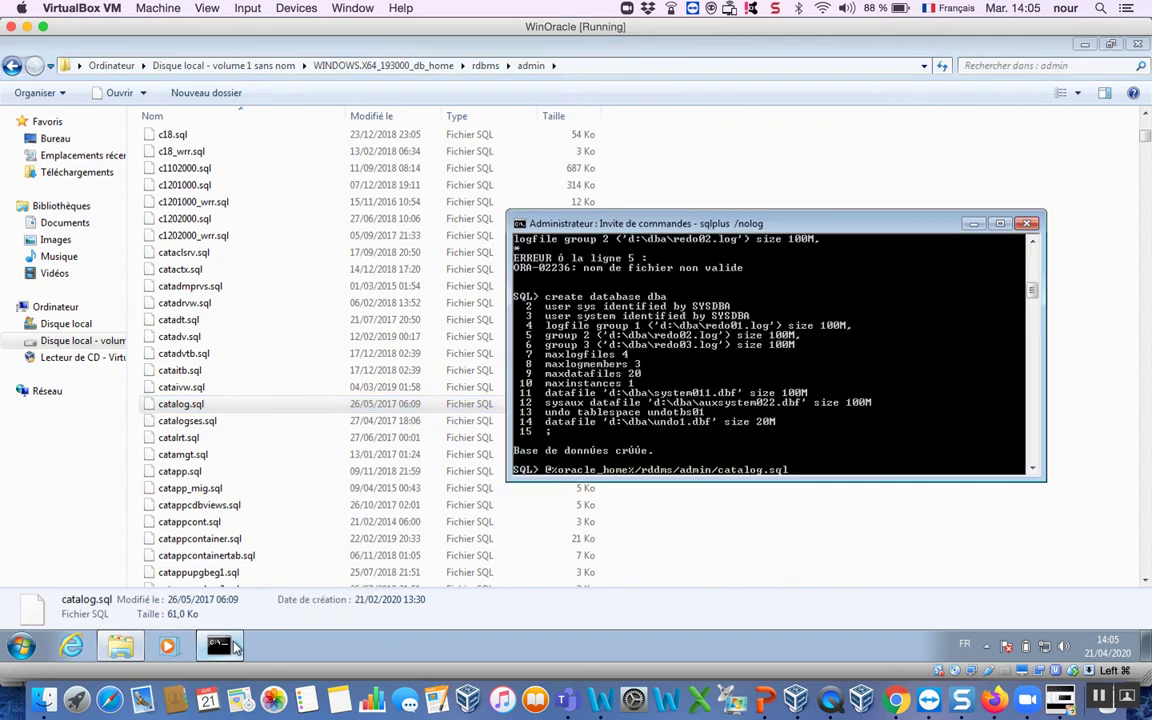
key(Return)
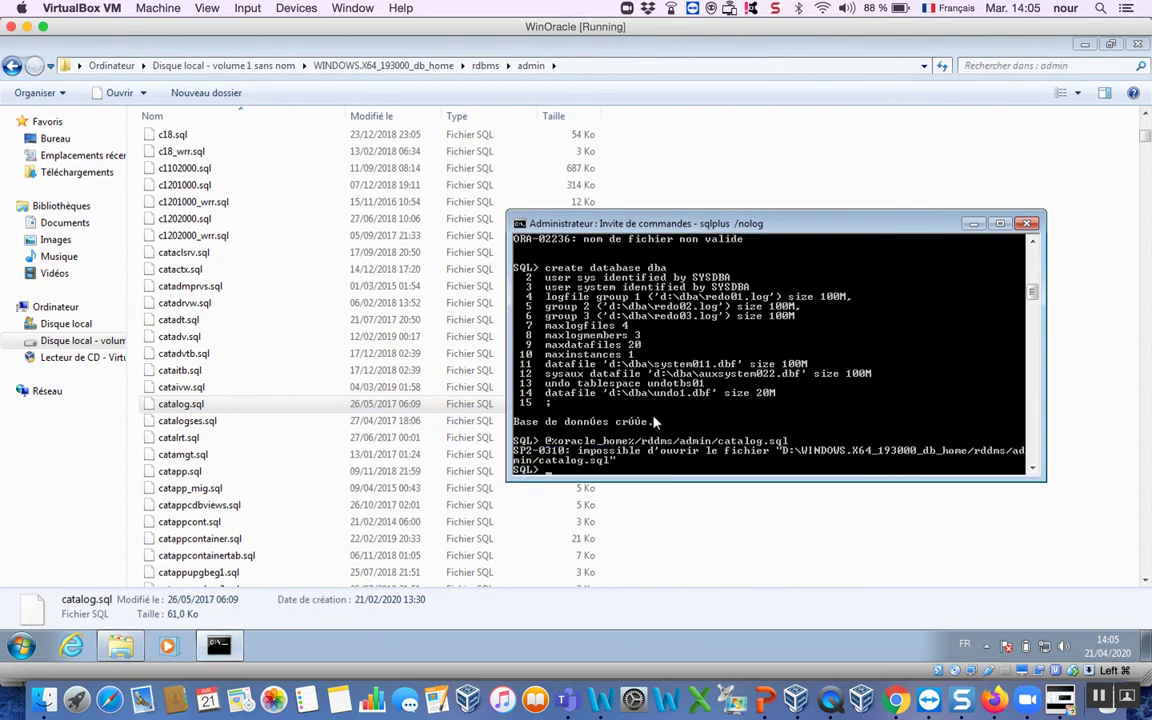
key(Up)
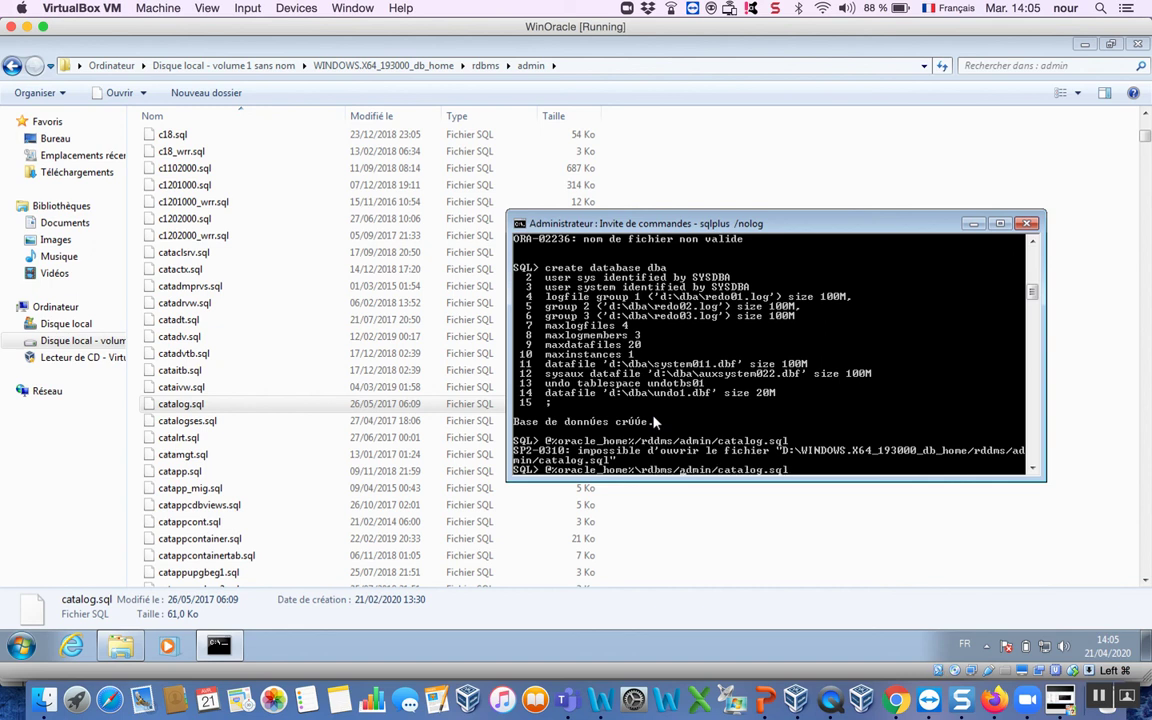
key(Left)
key(Left)
key(Left)
key(Left)
key(Left)
key(Left)
key(Left)
key(Left)
key(Left)
key(Left)
key(Left)
key(Left)
key(Left)
key(Left)
key(Left)
key(Left)
key(Left)
key(BackSpace)
text(\)
key(Return)
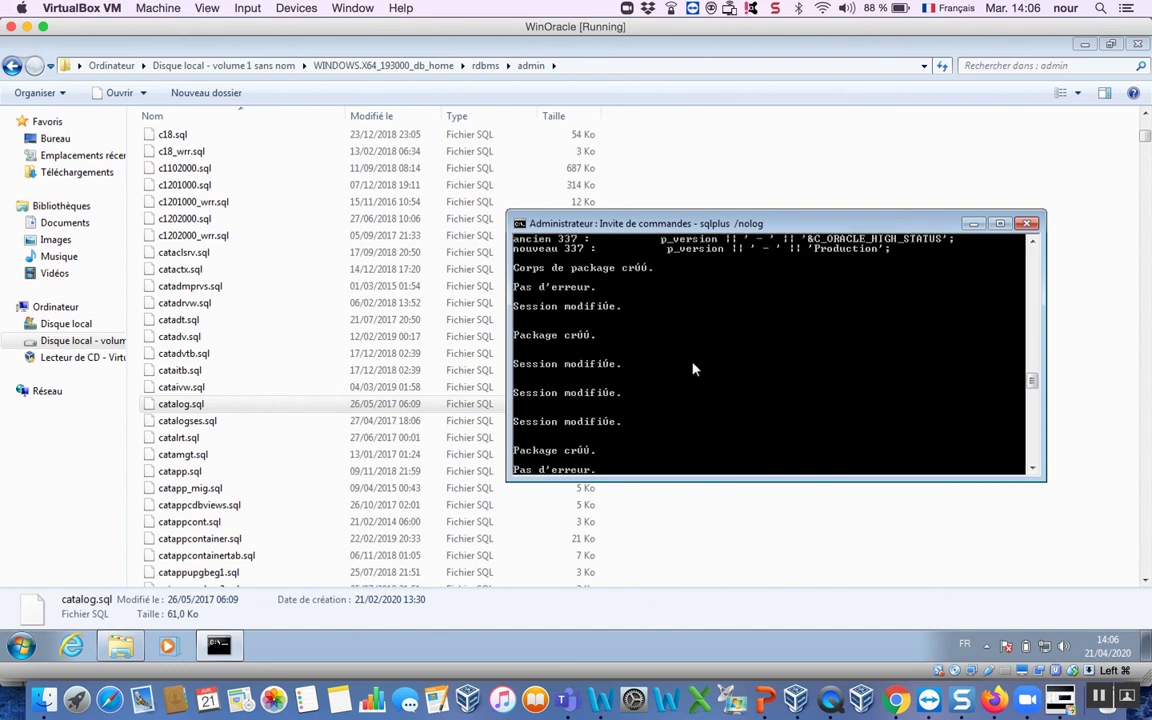
double_click(702, 225)
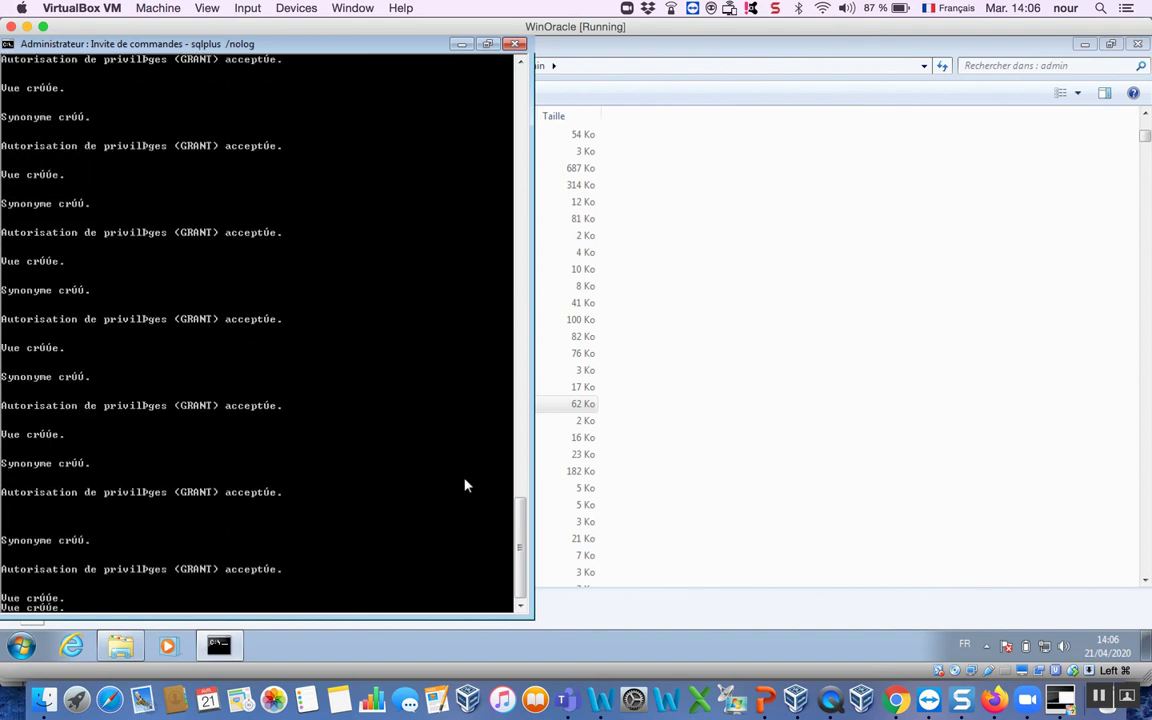
Show slide 28 in PowerPoint, highlighting the catalog.sql line and pointing to catproc.sql.
click(765, 698)
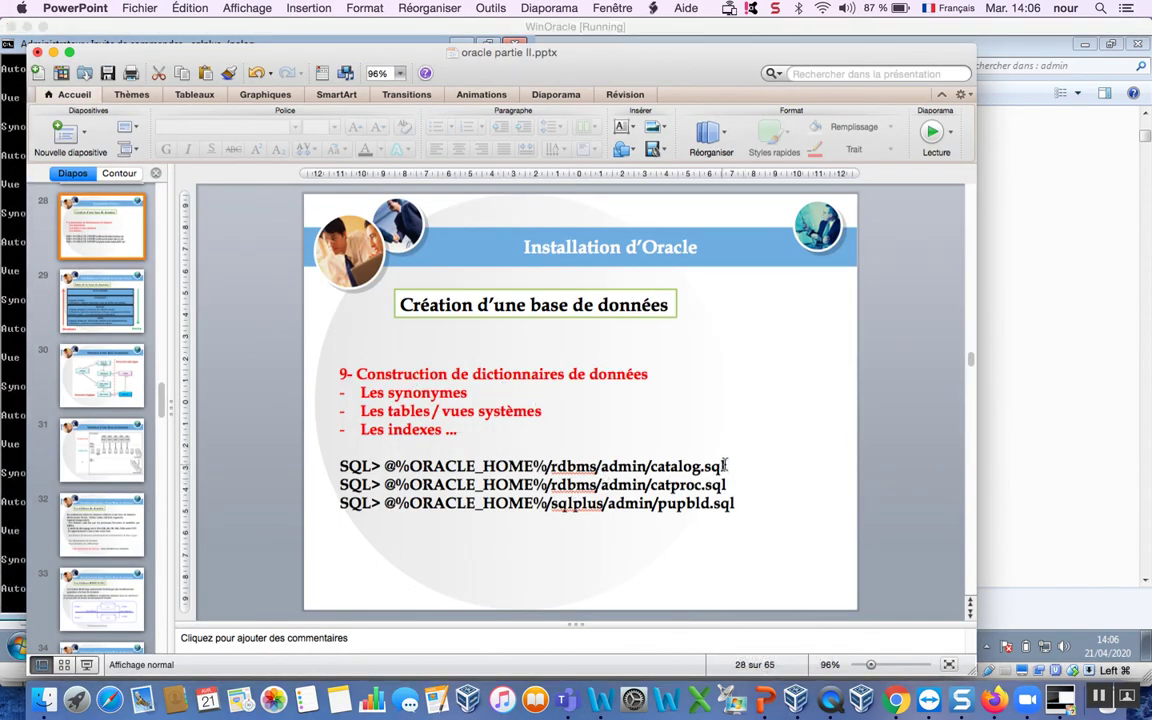
drag(731, 465, 398, 460)
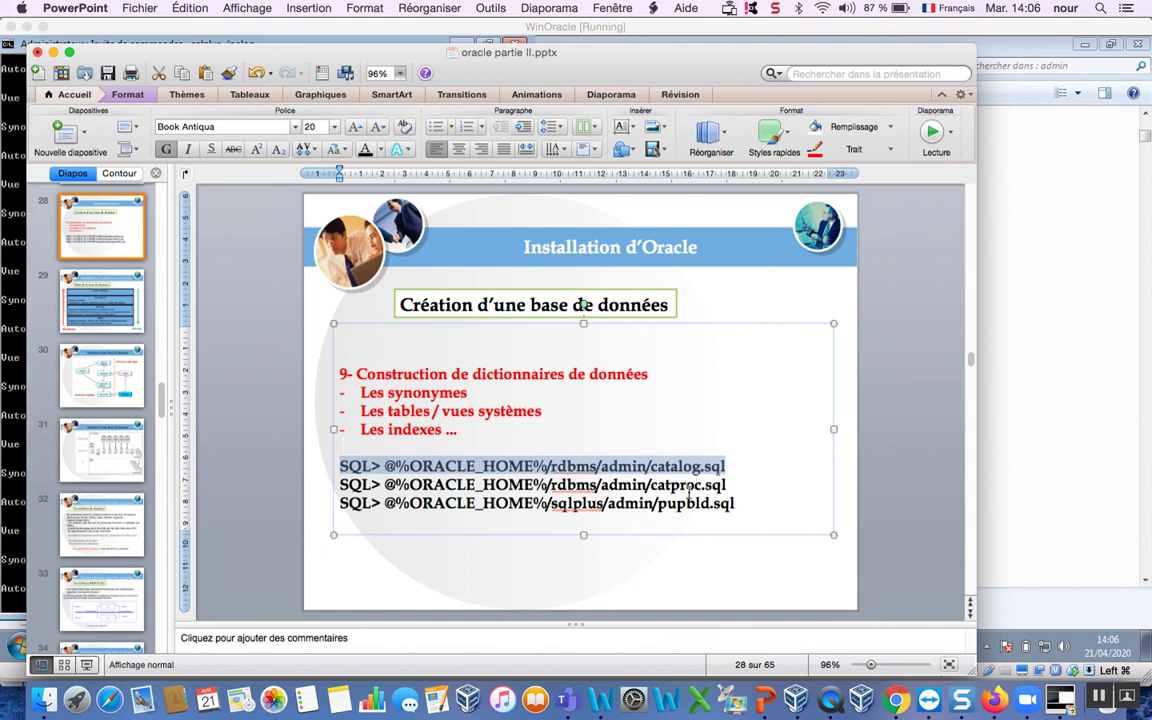
click(672, 486)
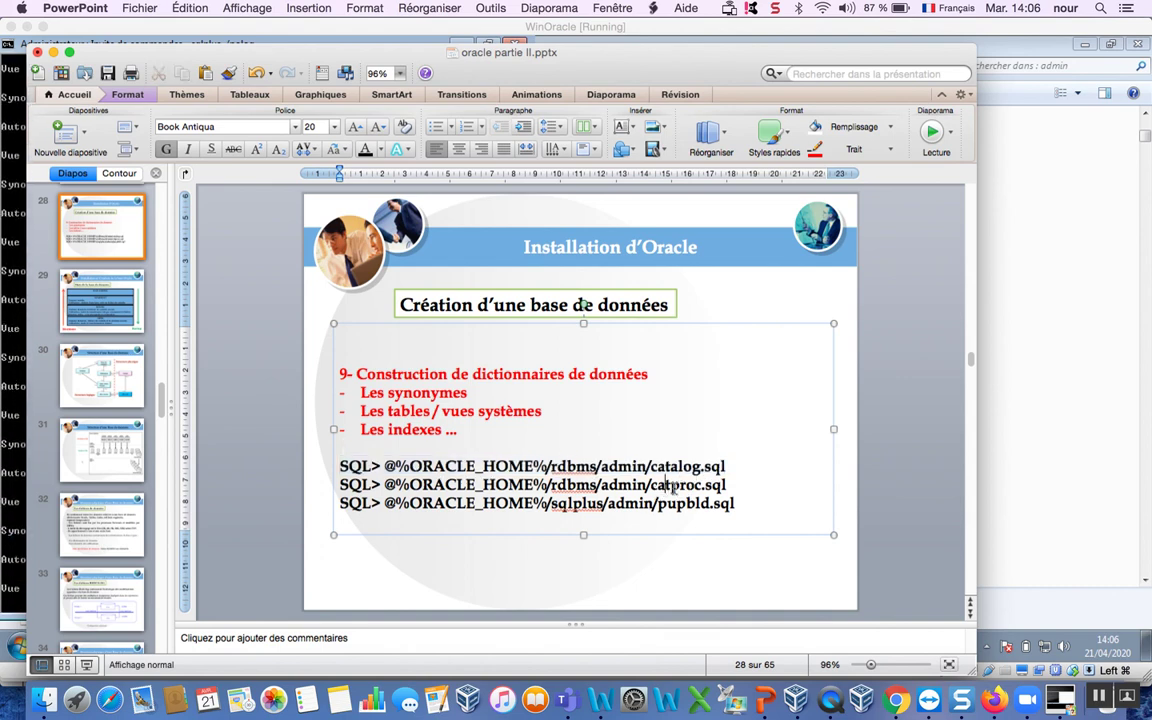